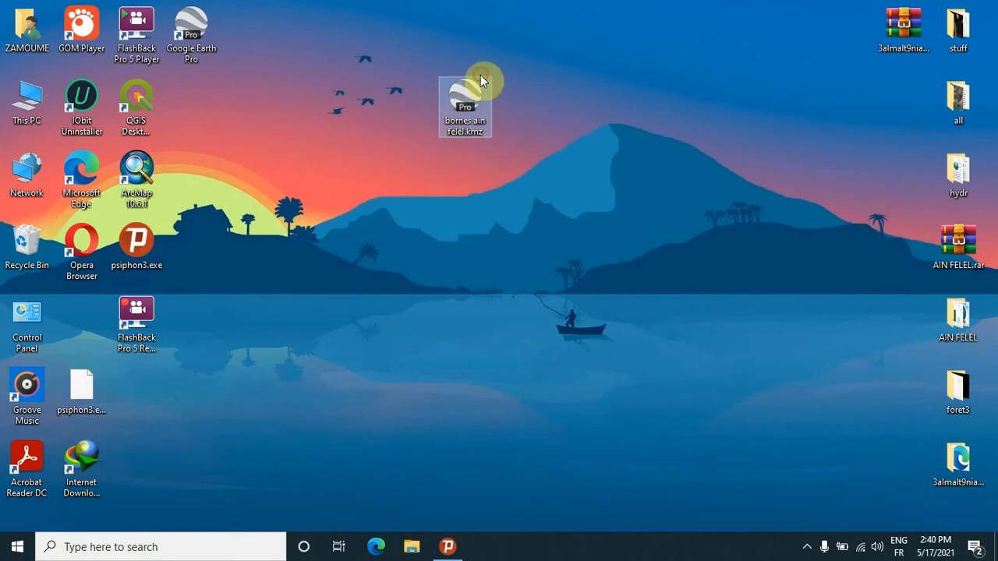
Step: Check the connection status in the Psiphon window and return to the desktop
{"action": "left_click", "coordinate": [496, 260]}
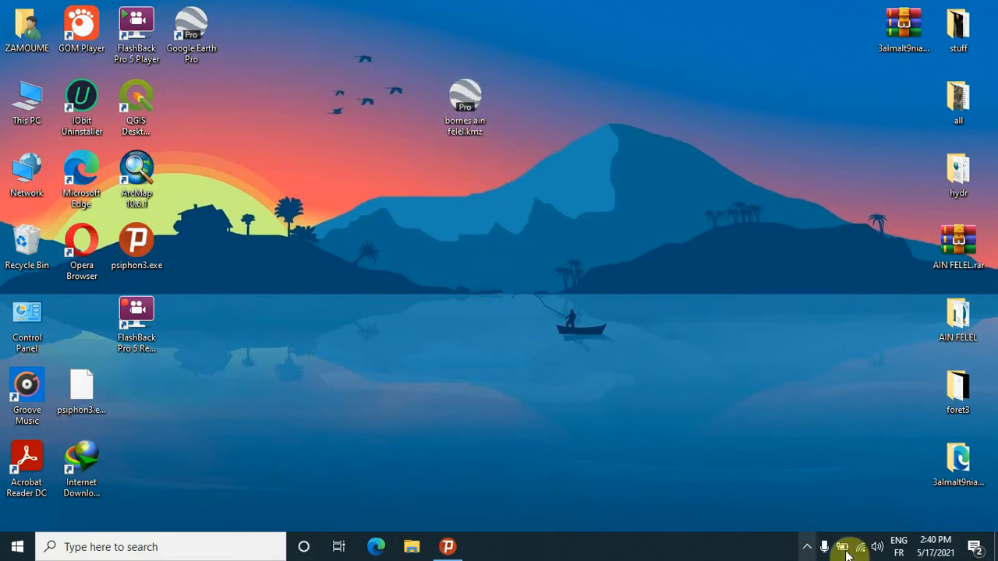
{"action": "left_click", "coordinate": [452, 547]}
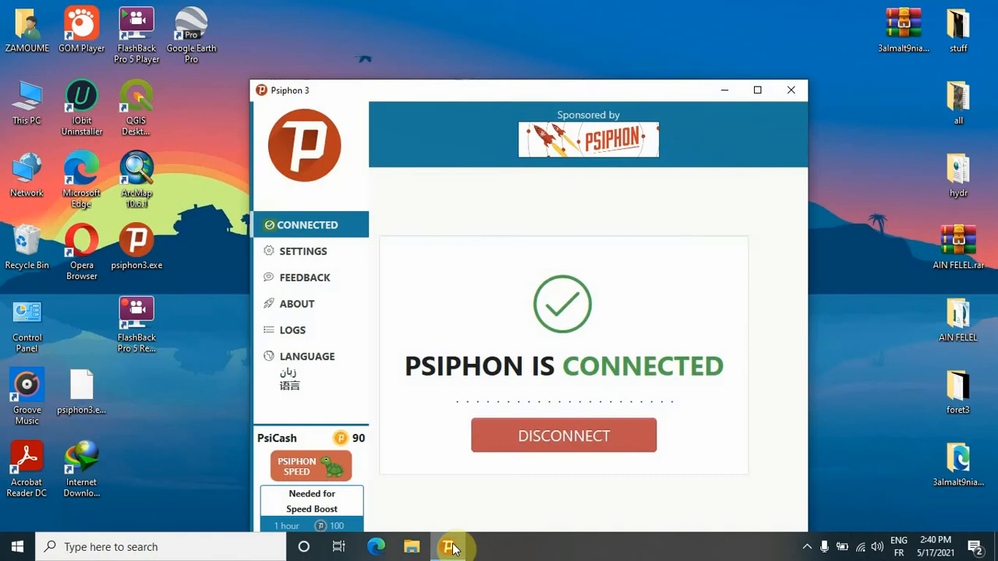
{"action": "left_click", "coordinate": [450, 548]}
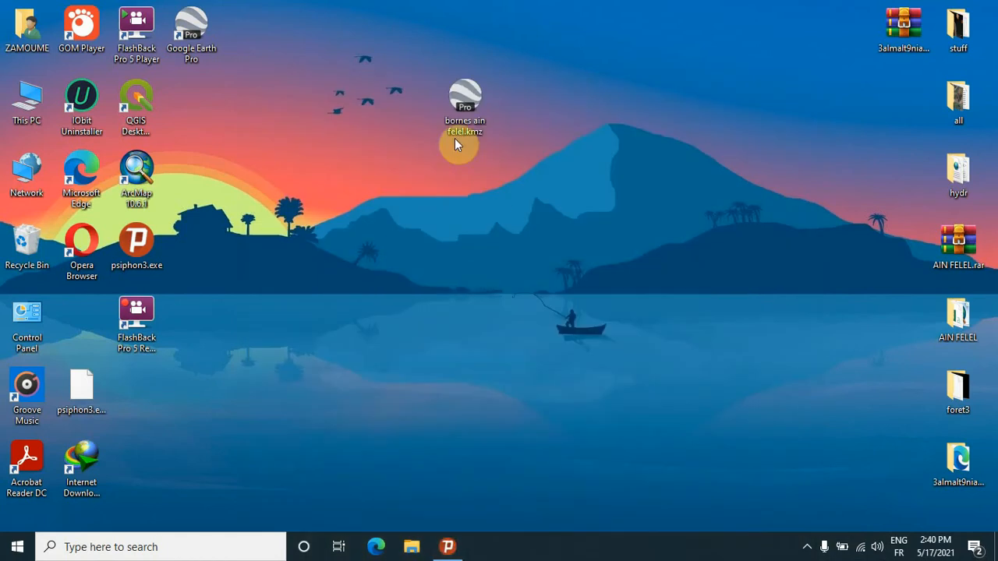
{"action": "left_click", "coordinate": [450, 547]}
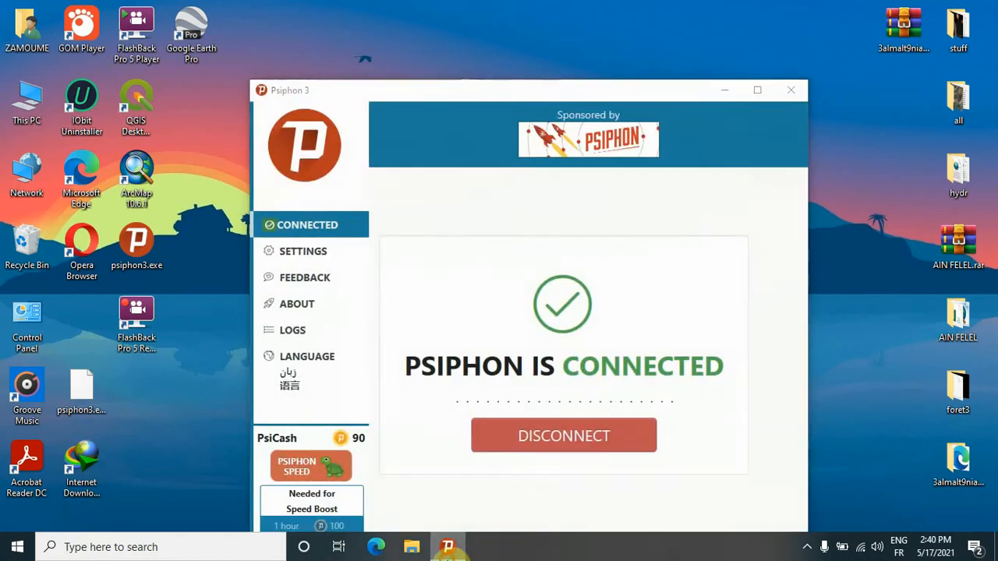
{"action": "left_click", "coordinate": [450, 548]}
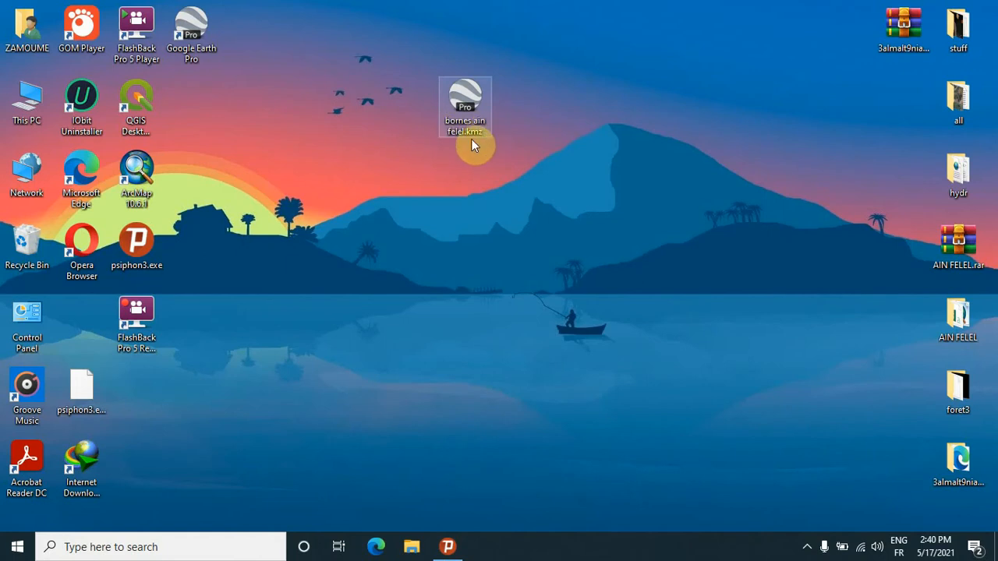
Step: Open the bornes ain felel.kmz file in Google Earth Pro, dismiss the start-up tips and fly to the ain felel placemarks
{"action": "double_click", "coordinate": [459, 113]}
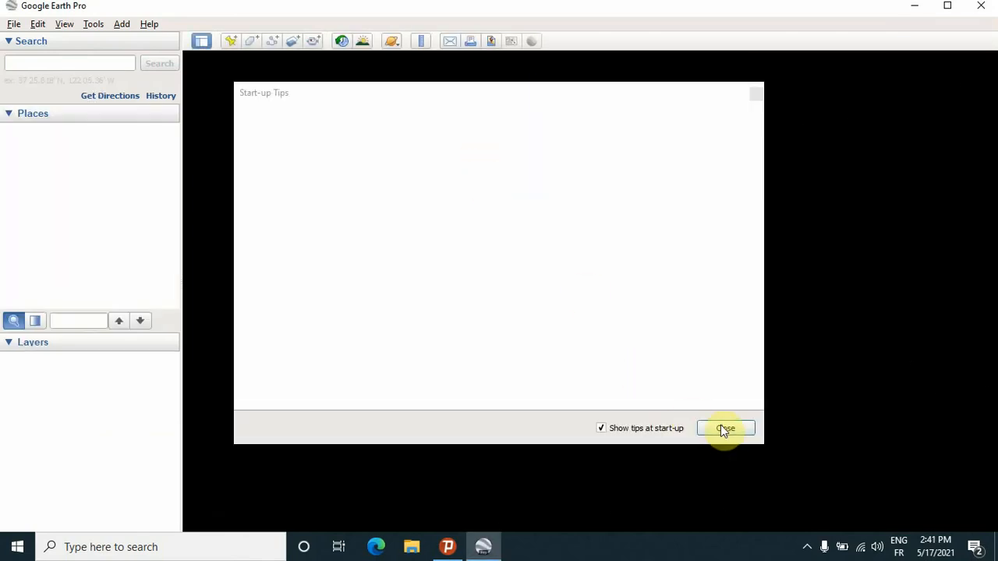
{"action": "left_click", "coordinate": [725, 429]}
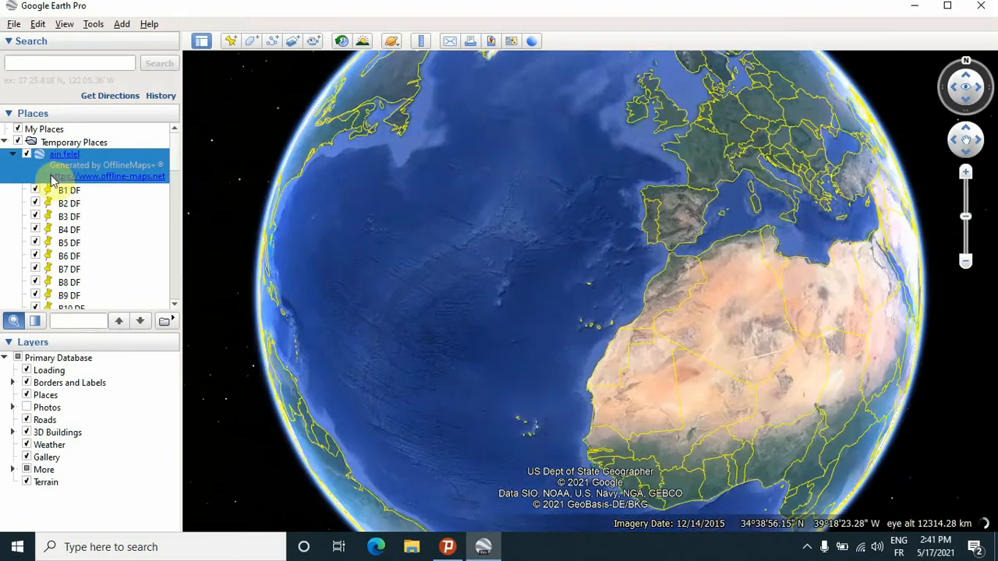
{"action": "double_click", "coordinate": [53, 180]}
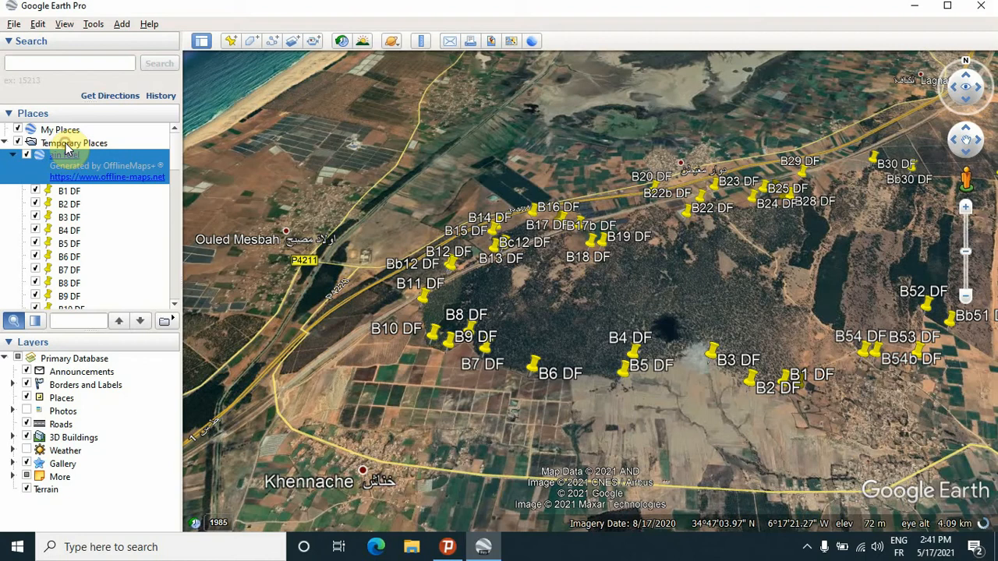
Step: Save the contents of the Temporary Places folder to My Places
{"action": "left_click", "coordinate": [65, 145]}
{"action": "right_click", "coordinate": [64, 144]}
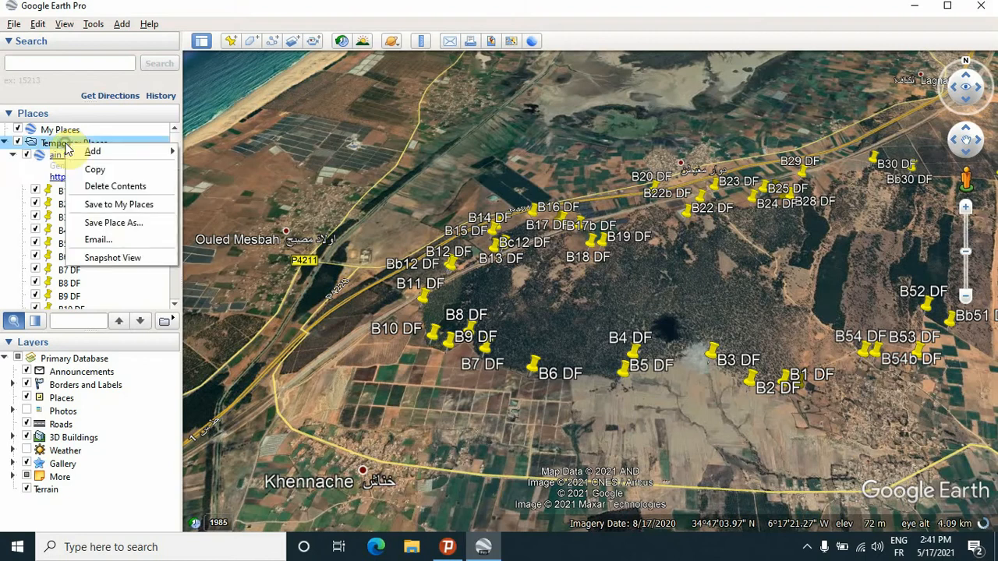
{"action": "left_click", "coordinate": [148, 207]}
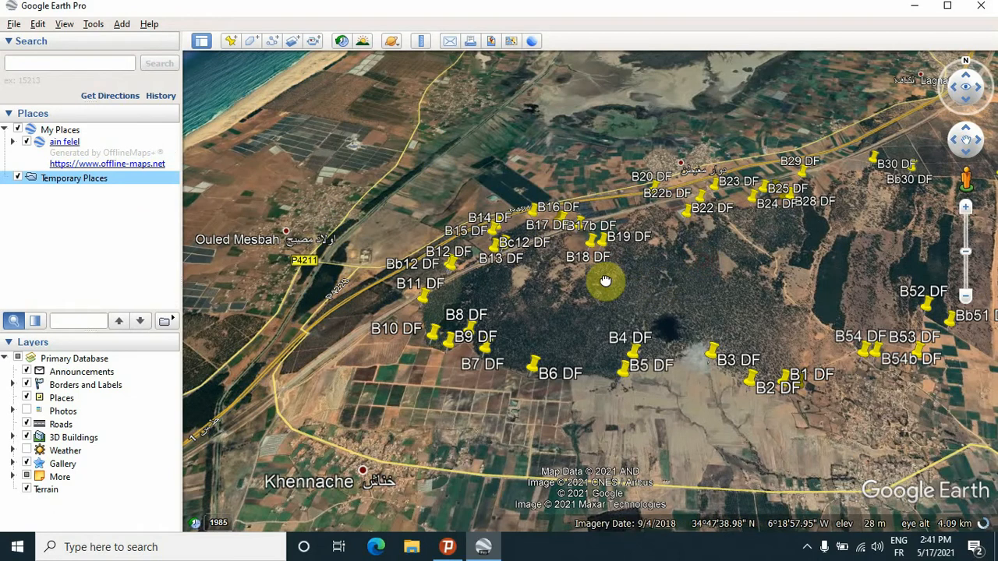
Step: Look over the boundary placemarks on the map and turn off the visibility of the Temporary Places folder
{"action": "left_click_drag", "start_coordinate": [601, 279], "coordinate": [568, 286]}
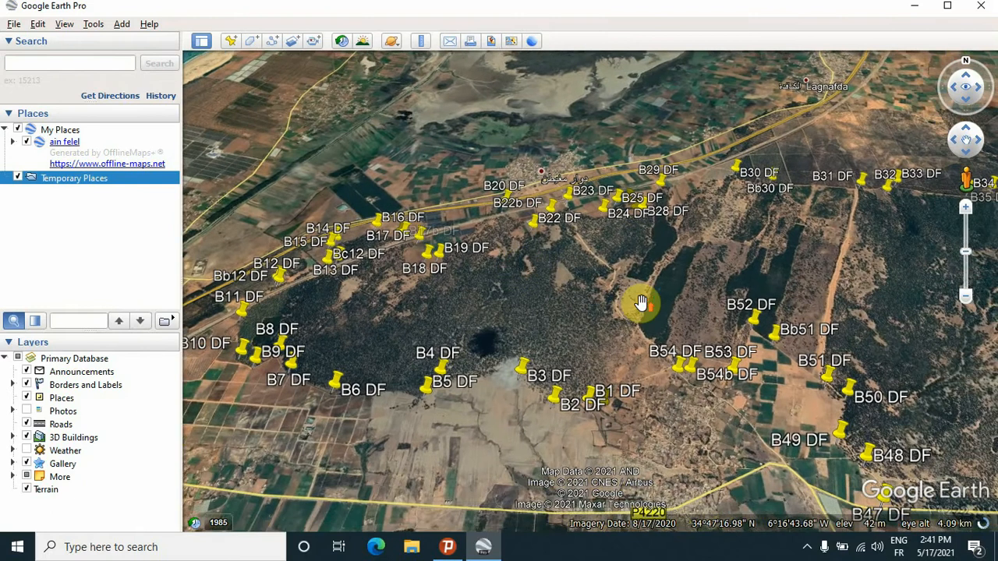
{"action": "scroll", "coordinate": [640, 302], "scroll_direction": "up", "scroll_amount": 2}
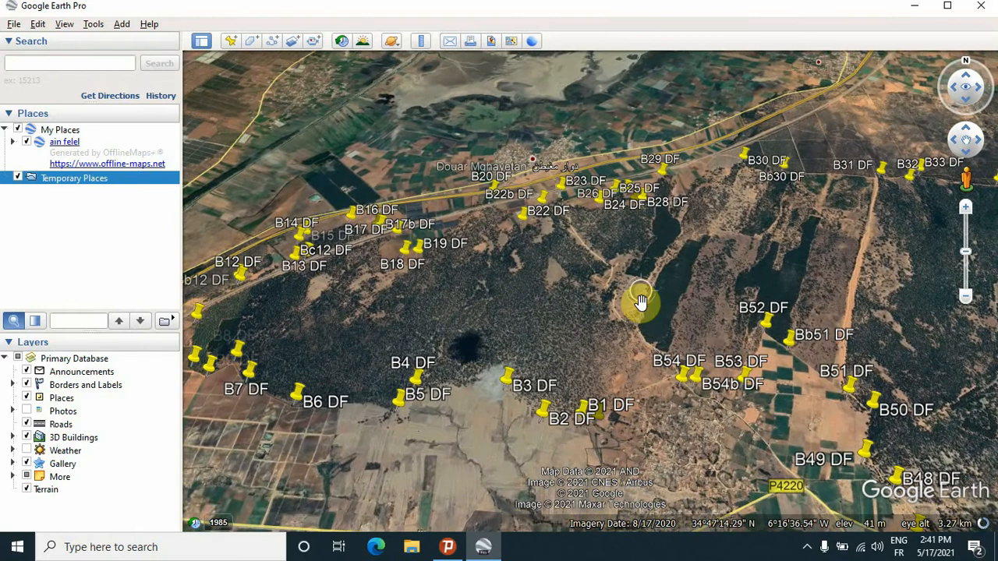
{"action": "scroll", "coordinate": [640, 302], "scroll_direction": "down", "scroll_amount": 3}
{"action": "left_click_drag", "start_coordinate": [672, 299], "coordinate": [567, 308]}
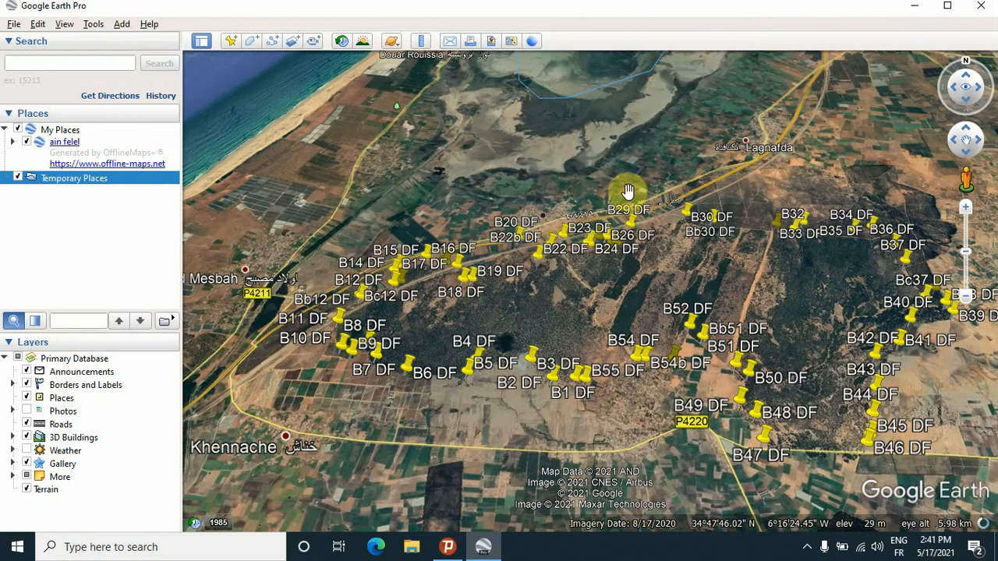
{"action": "left_click_drag", "start_coordinate": [630, 193], "coordinate": [644, 229]}
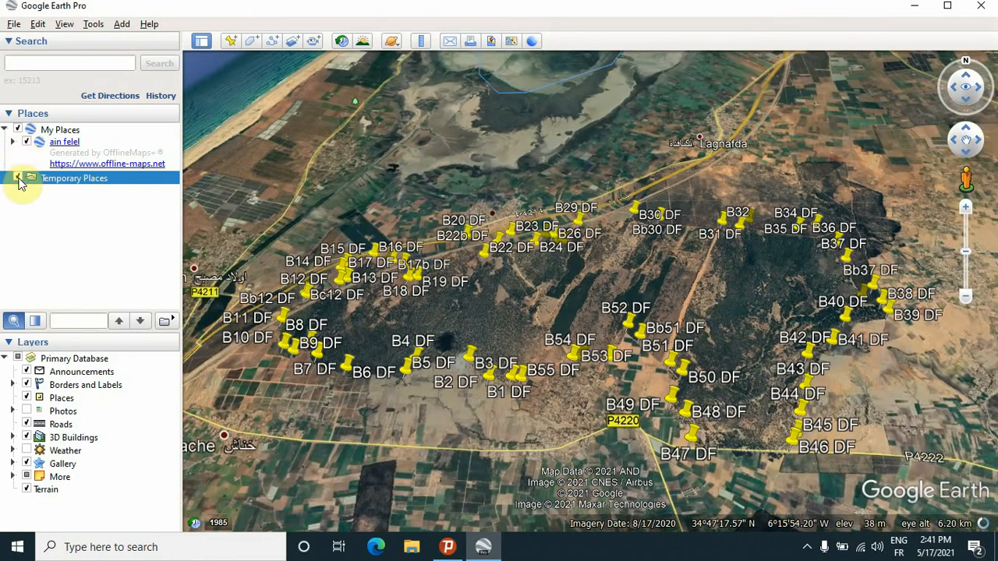
{"action": "left_click", "coordinate": [18, 179]}
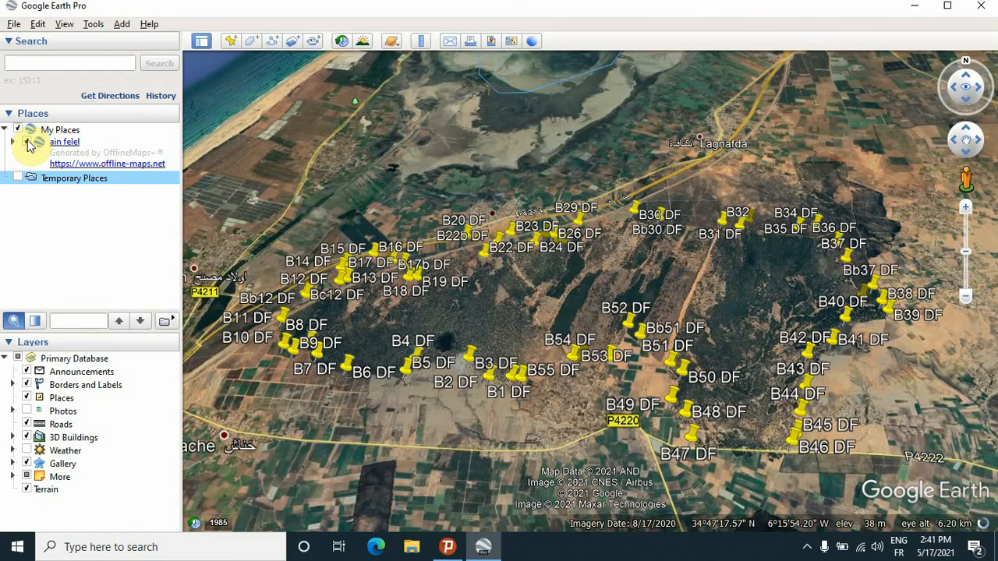
Step: Toggle the ain felel folder's visibility to compare the map with and without its placemarks, leaving them shown
{"action": "left_click", "coordinate": [27, 143]}
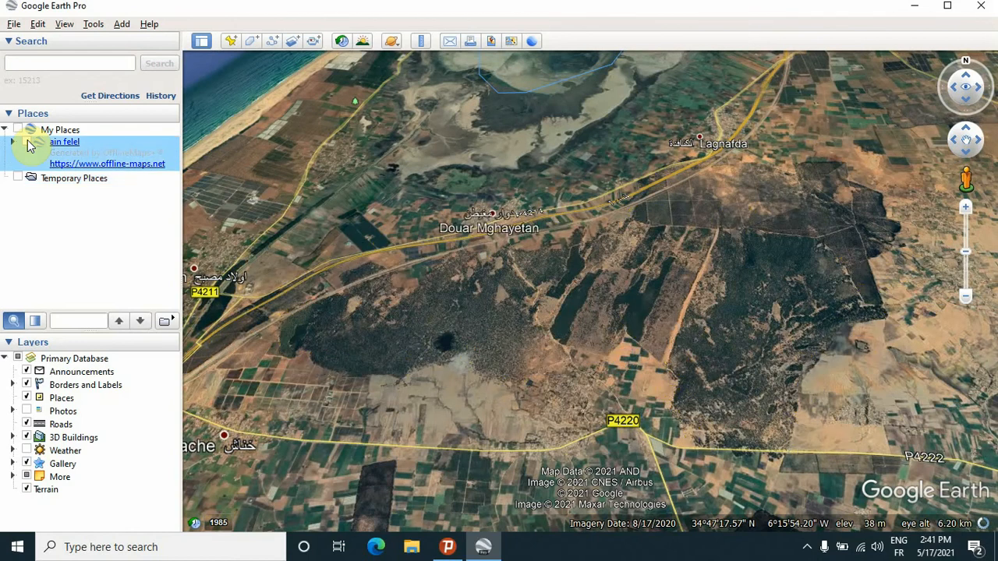
{"action": "left_click", "coordinate": [27, 143]}
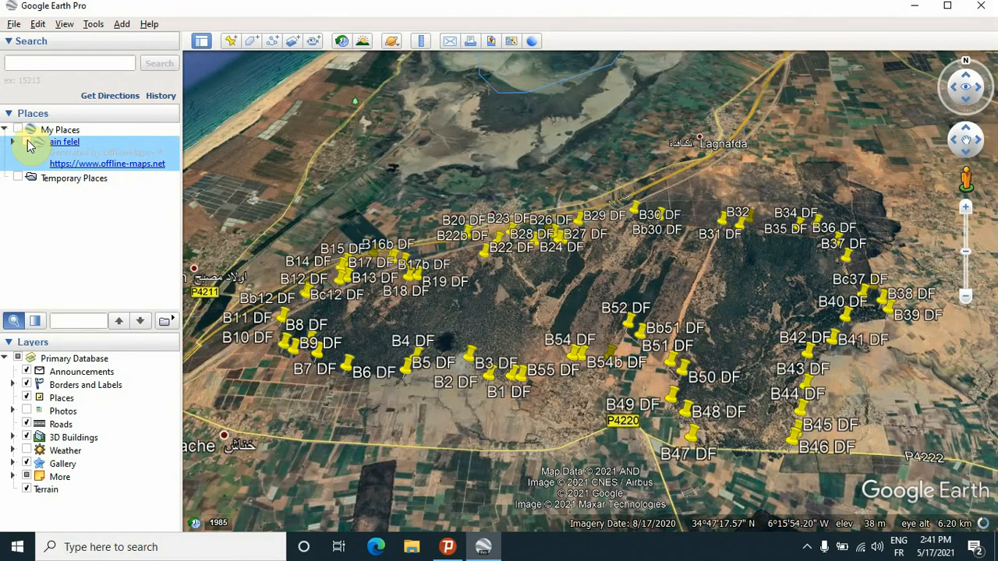
{"action": "left_click", "coordinate": [27, 143]}
{"action": "left_click", "coordinate": [28, 143]}
{"action": "left_click", "coordinate": [27, 144]}
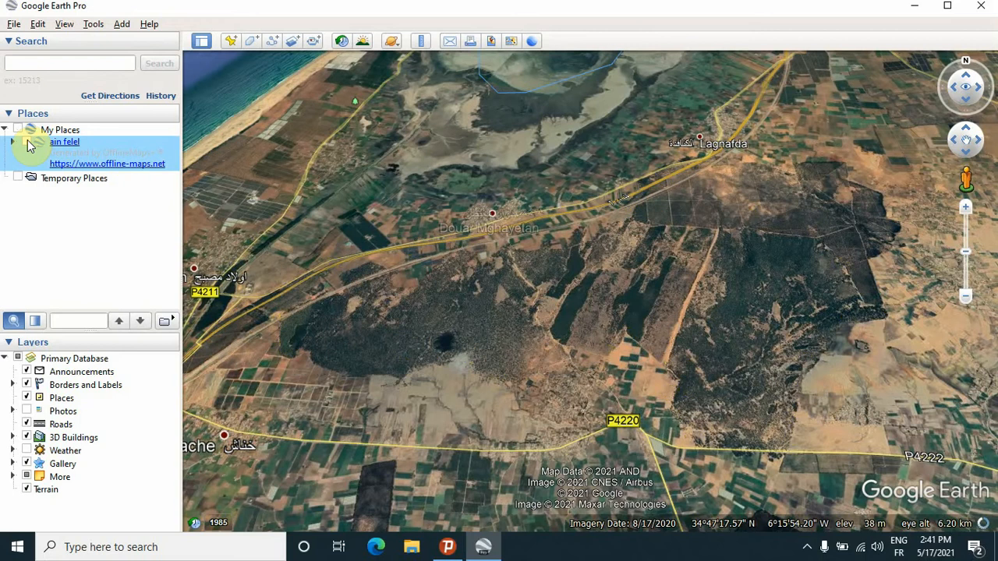
{"action": "left_click", "coordinate": [28, 144]}
Step: Expand the ain felel folder, look through its list of placemarks from B1 DF to B55 DF, and collapse it
{"action": "scroll", "coordinate": [263, 227], "scroll_direction": "down", "scroll_amount": 2}
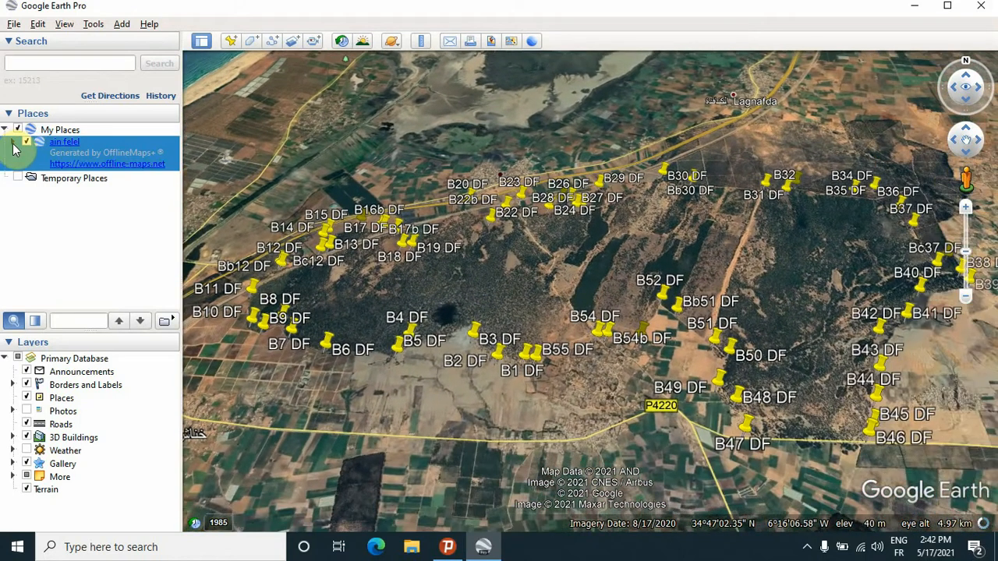
{"action": "left_click", "coordinate": [13, 145]}
{"action": "left_click", "coordinate": [13, 145]}
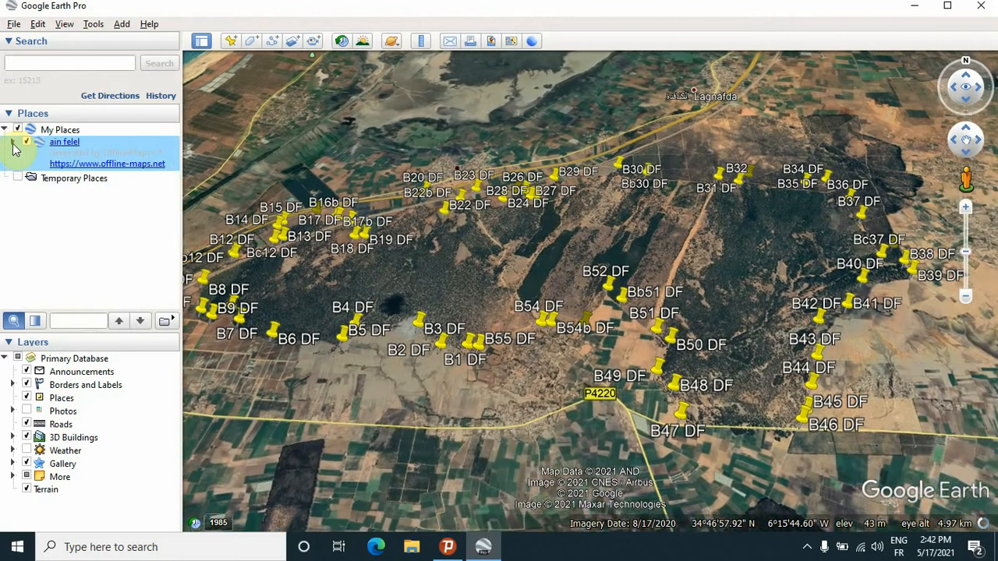
{"action": "left_click", "coordinate": [13, 145]}
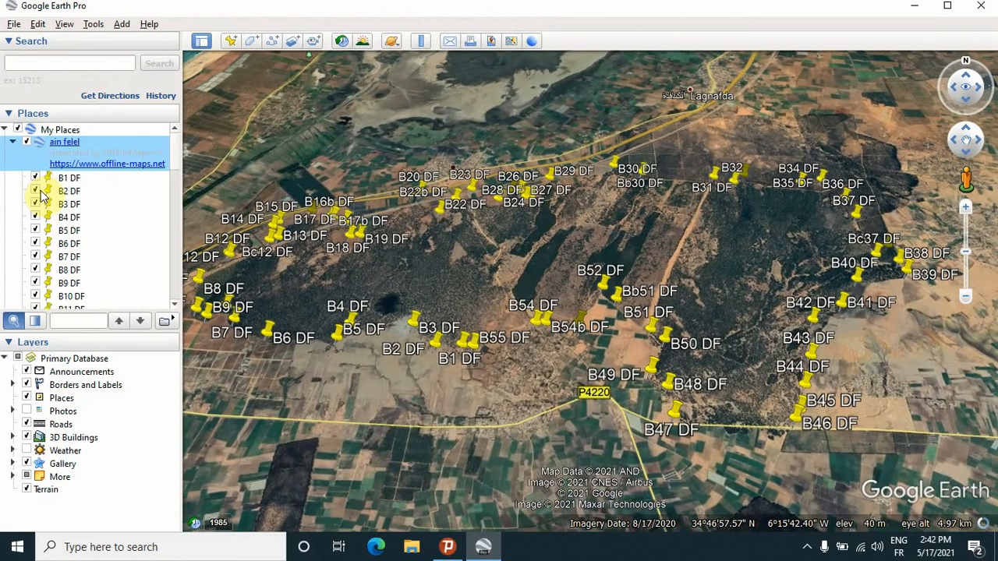
{"action": "scroll", "coordinate": [75, 193], "scroll_direction": "down", "scroll_amount": 8}
{"action": "scroll", "coordinate": [75, 193], "scroll_direction": "down", "scroll_amount": 9}
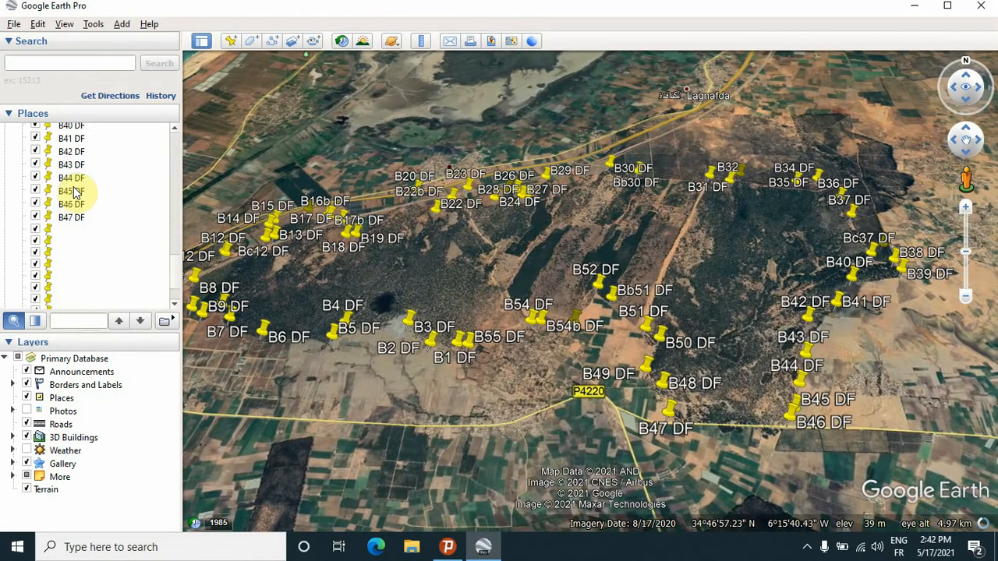
{"action": "left_click", "coordinate": [40, 182]}
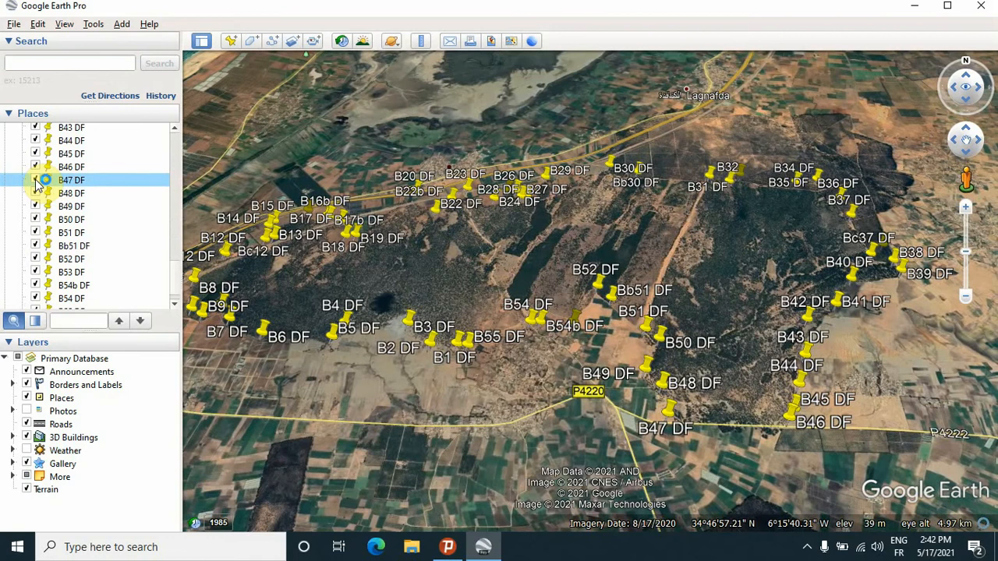
{"action": "scroll", "coordinate": [75, 226], "scroll_direction": "up", "scroll_amount": 8}
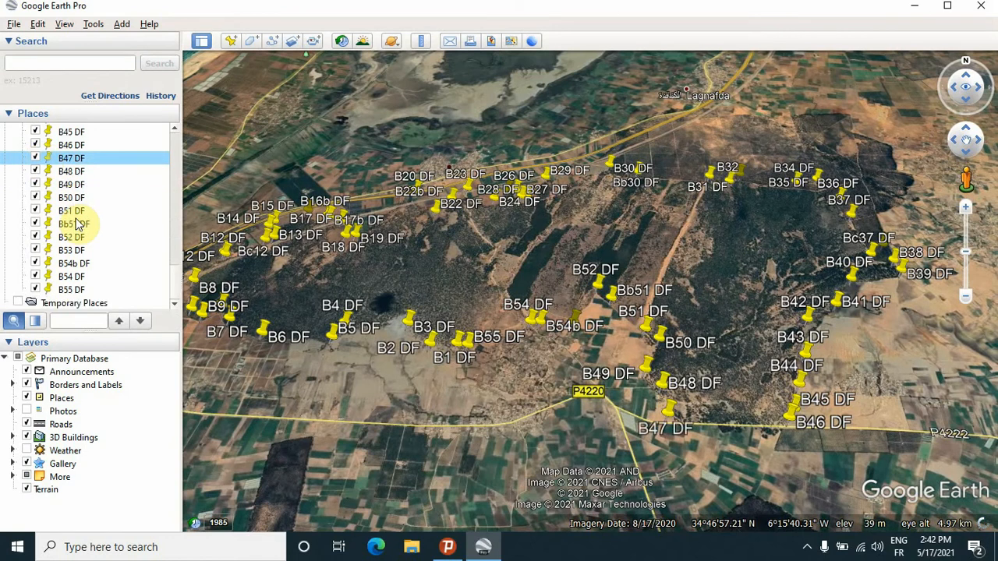
{"action": "scroll", "coordinate": [76, 225], "scroll_direction": "up", "scroll_amount": 8}
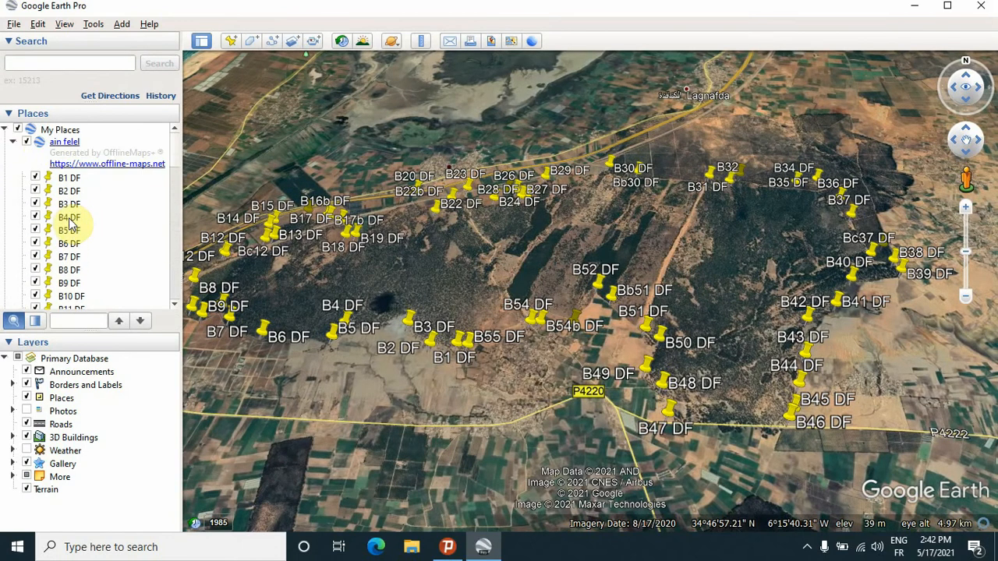
{"action": "left_click", "coordinate": [14, 144]}
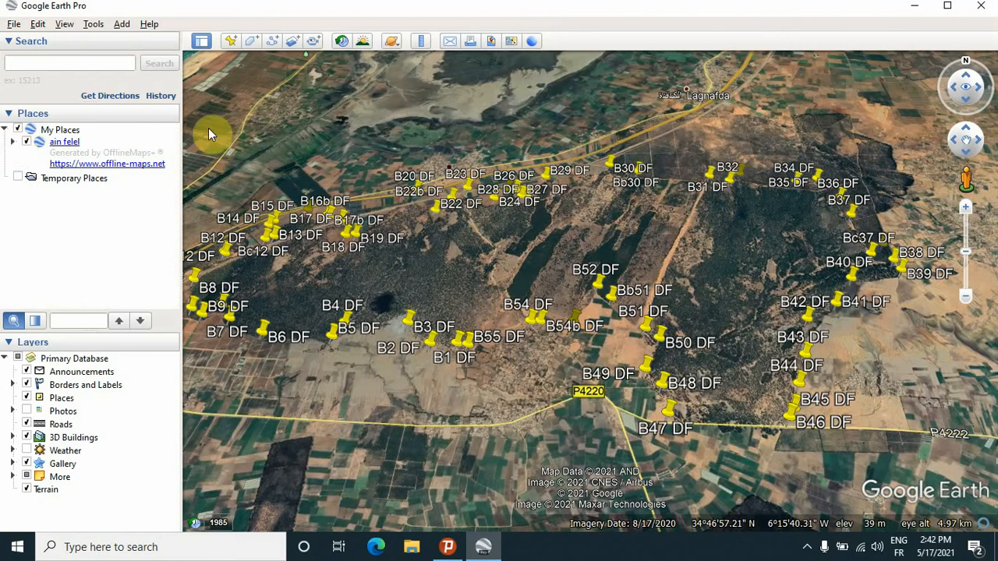
Step: Hide all the ain felel placemarks on the map
{"action": "left_click", "coordinate": [25, 144]}
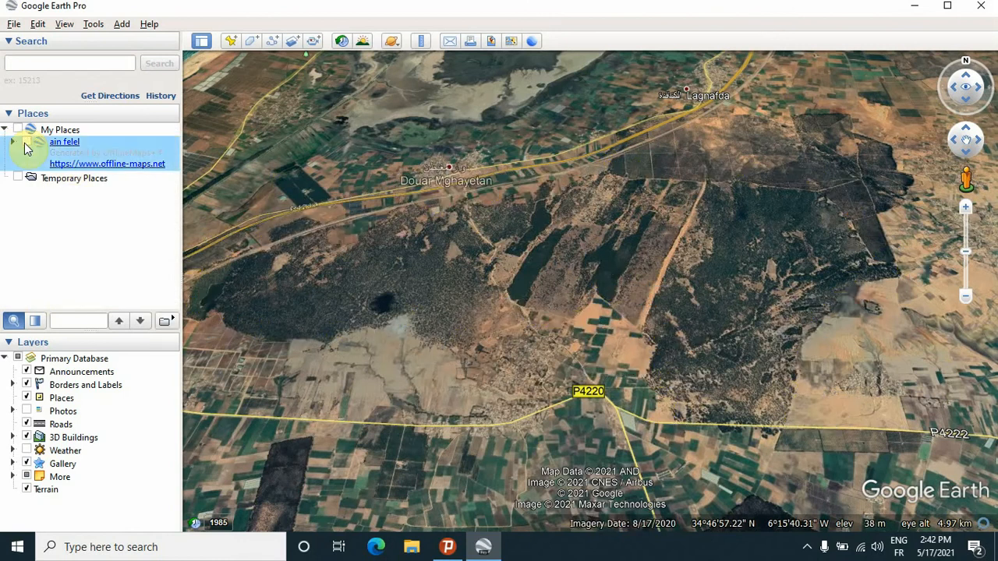
{"action": "left_click", "coordinate": [25, 144]}
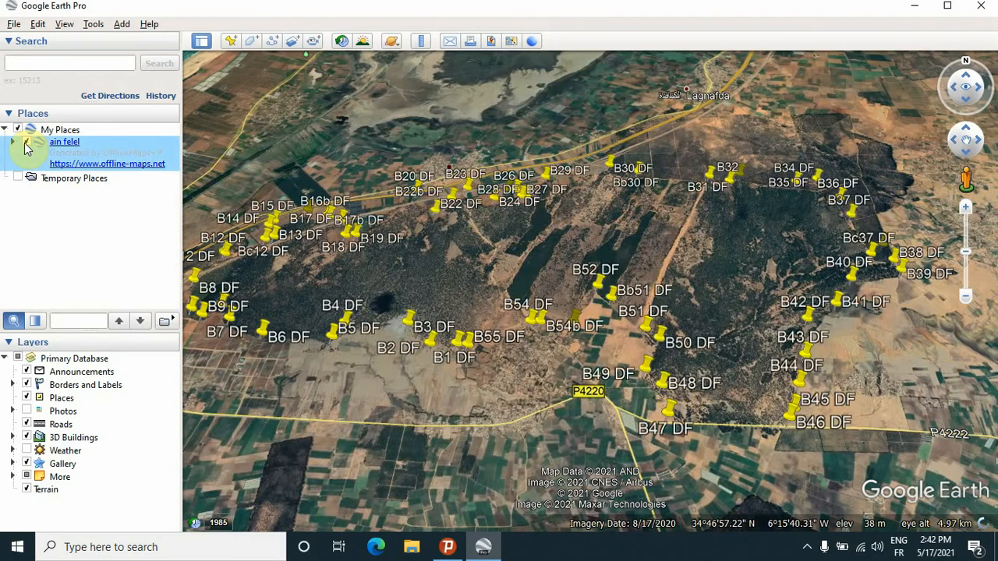
{"action": "left_click", "coordinate": [26, 144]}
{"action": "left_click", "coordinate": [26, 144]}
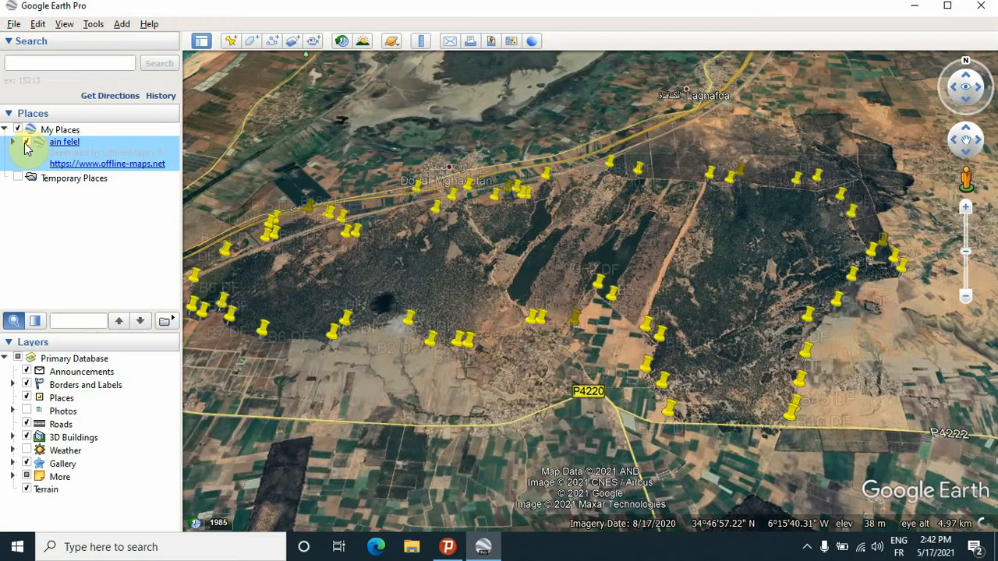
{"action": "left_click", "coordinate": [26, 143]}
Step: Examine the forest area near Douar Mghayetan and its surroundings out to the coastline
{"action": "left_click_drag", "start_coordinate": [340, 241], "coordinate": [372, 273]}
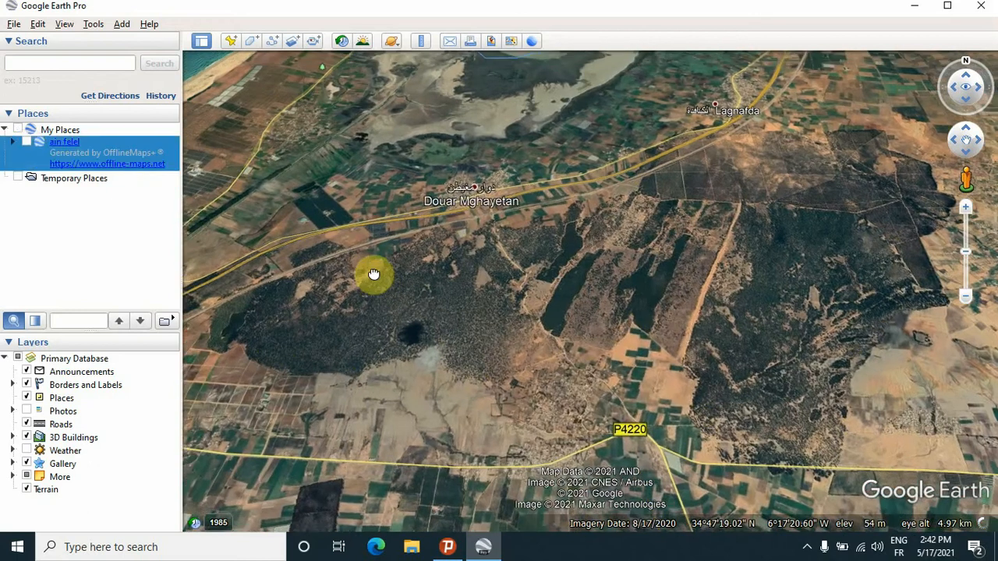
{"action": "scroll", "coordinate": [511, 306], "scroll_direction": "up", "scroll_amount": 2}
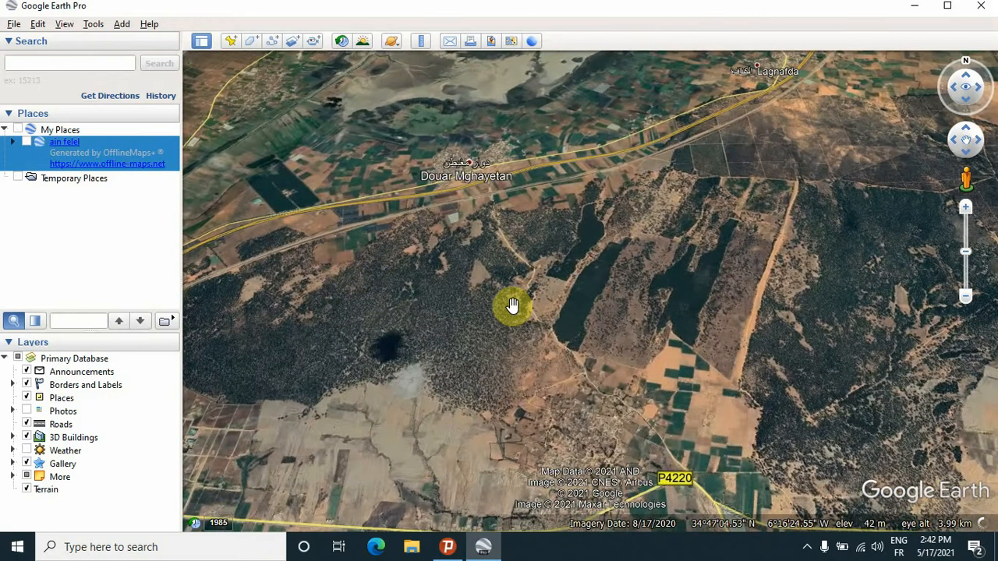
{"action": "scroll", "coordinate": [511, 306], "scroll_direction": "down", "scroll_amount": 2}
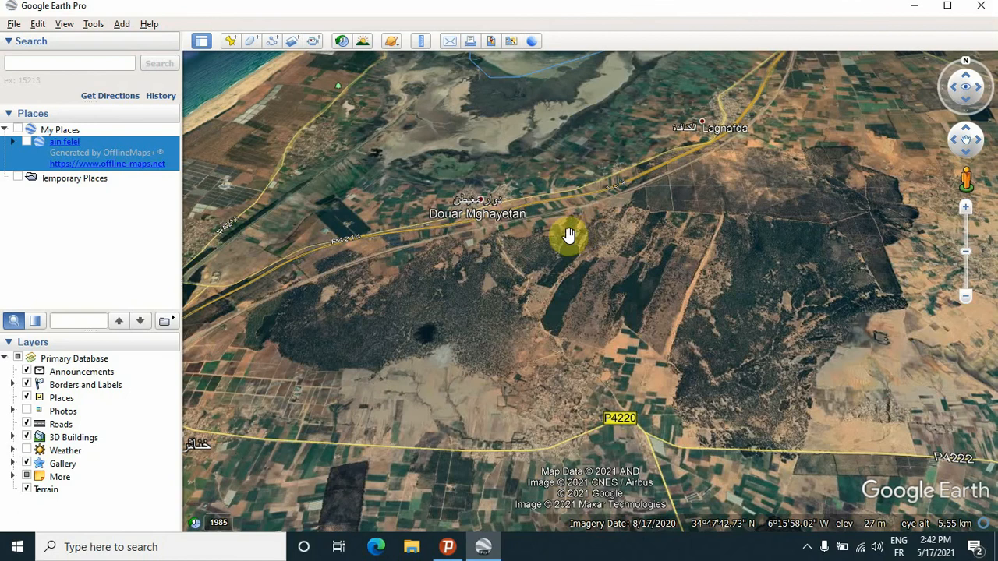
{"action": "scroll", "coordinate": [546, 236], "scroll_direction": "down", "scroll_amount": 2}
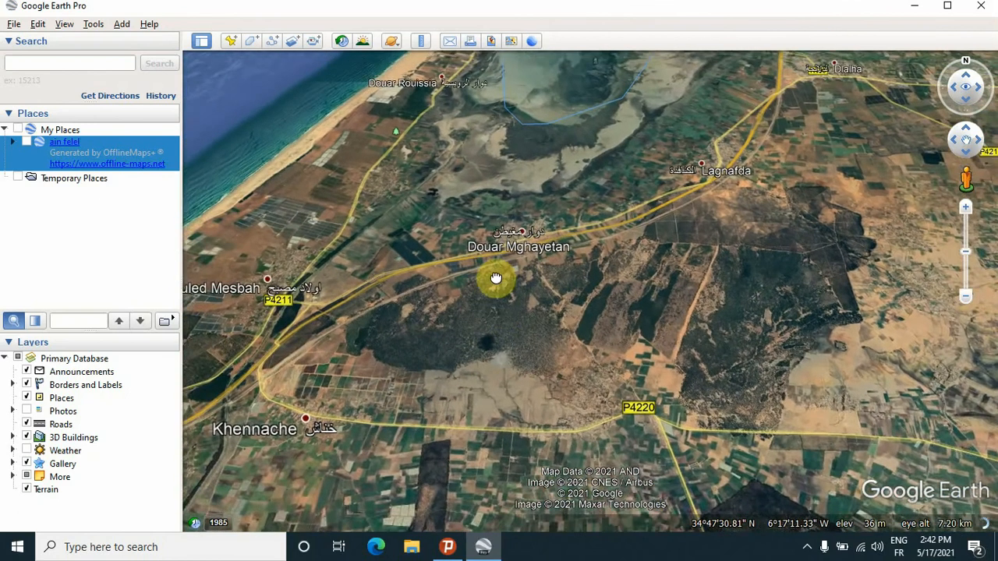
{"action": "left_click_drag", "start_coordinate": [494, 278], "coordinate": [480, 302]}
{"action": "scroll", "coordinate": [479, 302], "scroll_direction": "down", "scroll_amount": 3}
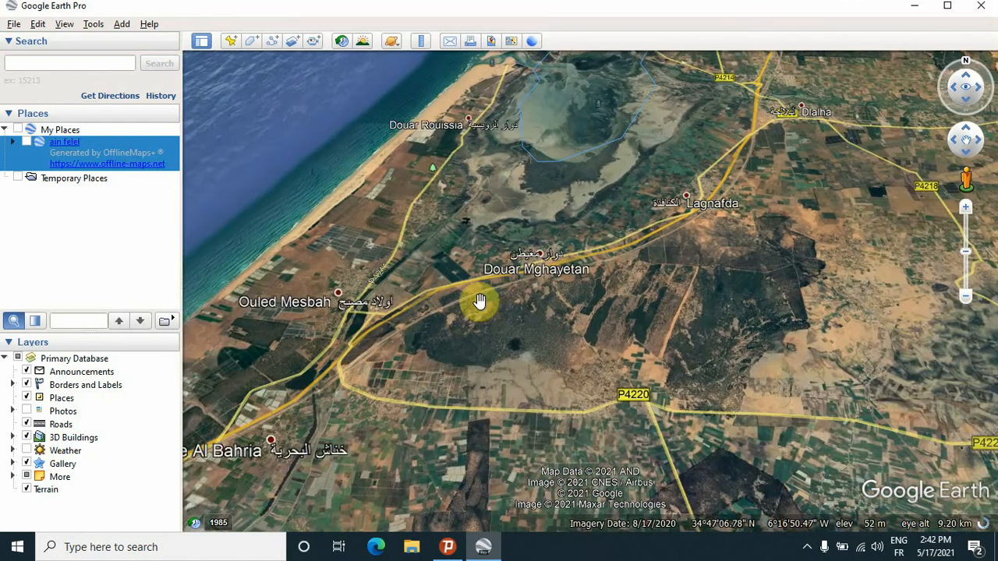
{"action": "scroll", "coordinate": [627, 223], "scroll_direction": "down", "scroll_amount": 1}
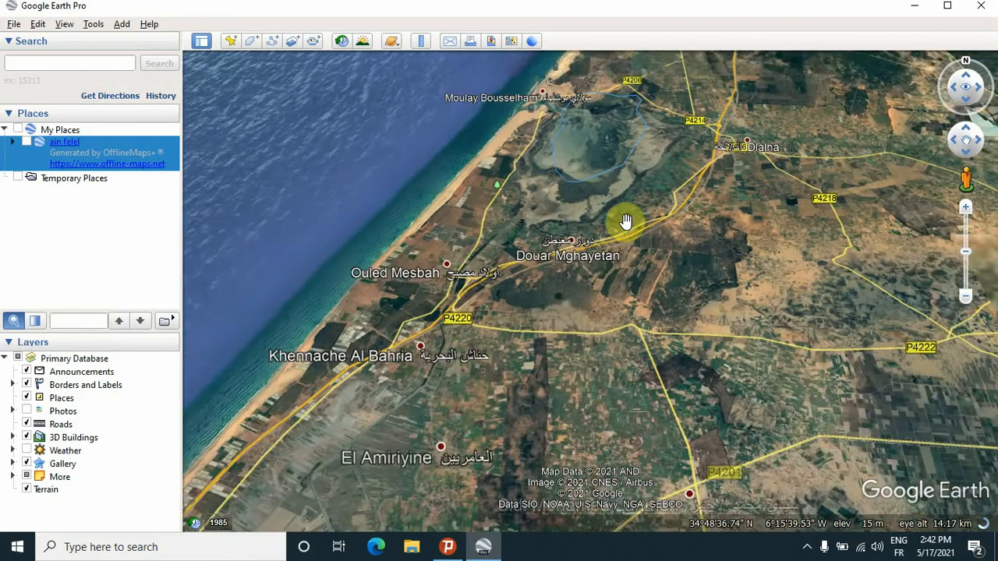
Step: Set a north-up, straight-down view over the forest near Douar Mghayetan and check it against the ain felel placemarks, leaving them hidden
{"action": "scroll", "coordinate": [628, 223], "scroll_direction": "up", "scroll_amount": 2}
{"action": "scroll", "coordinate": [600, 289], "scroll_direction": "down", "scroll_amount": 1}
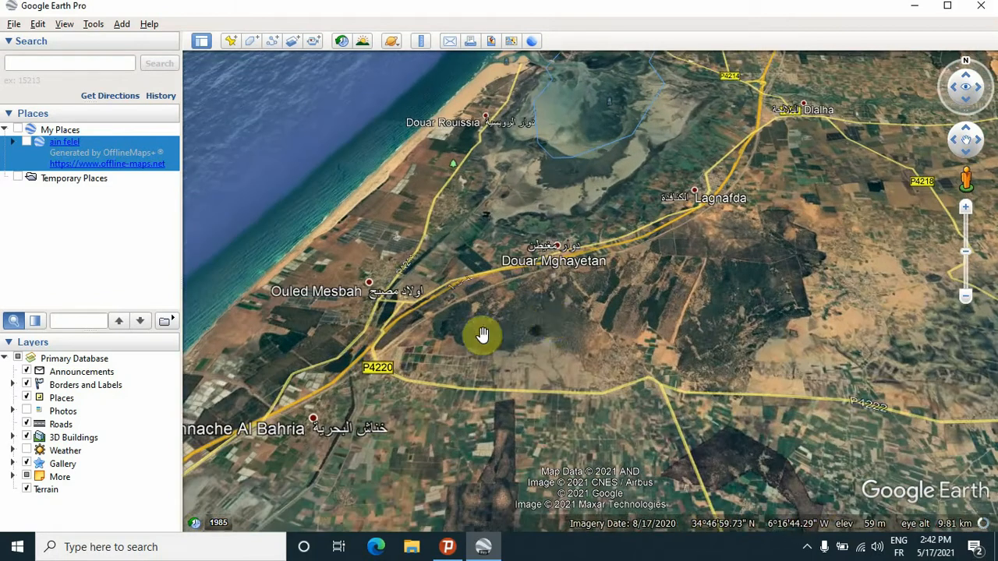
{"action": "left_click_drag", "start_coordinate": [481, 334], "coordinate": [511, 322]}
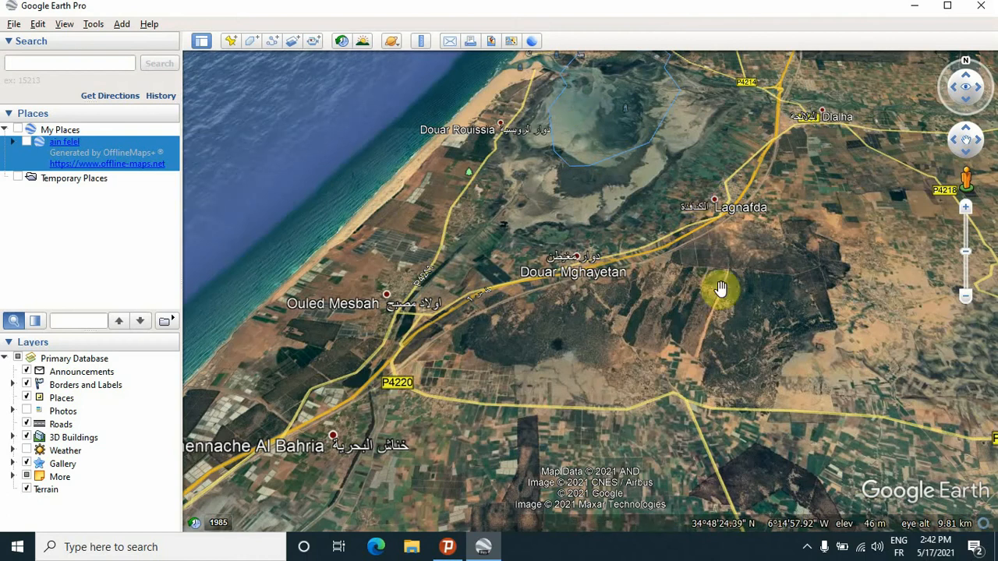
{"action": "key", "text": "r"}
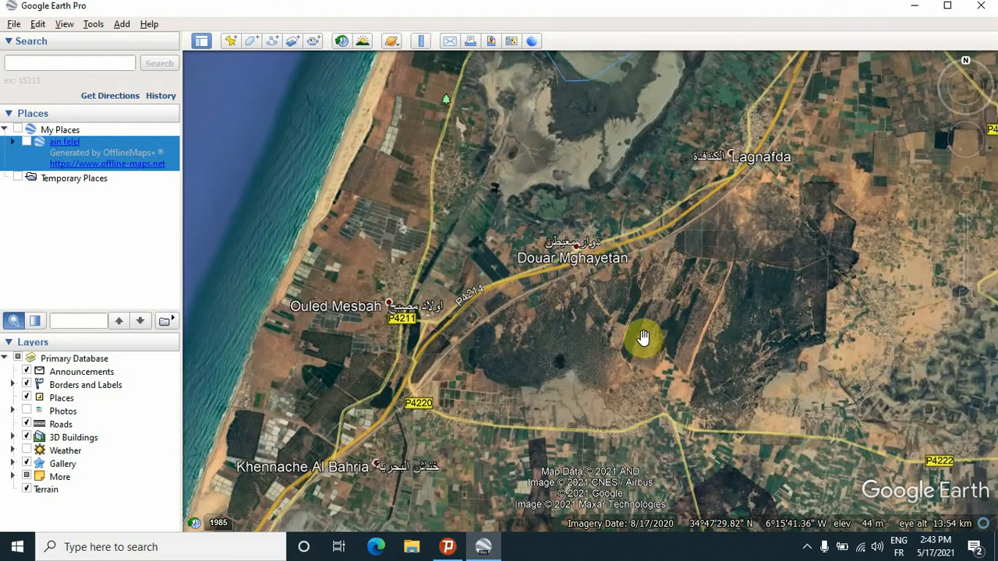
{"action": "left_click_drag", "start_coordinate": [644, 339], "coordinate": [644, 328]}
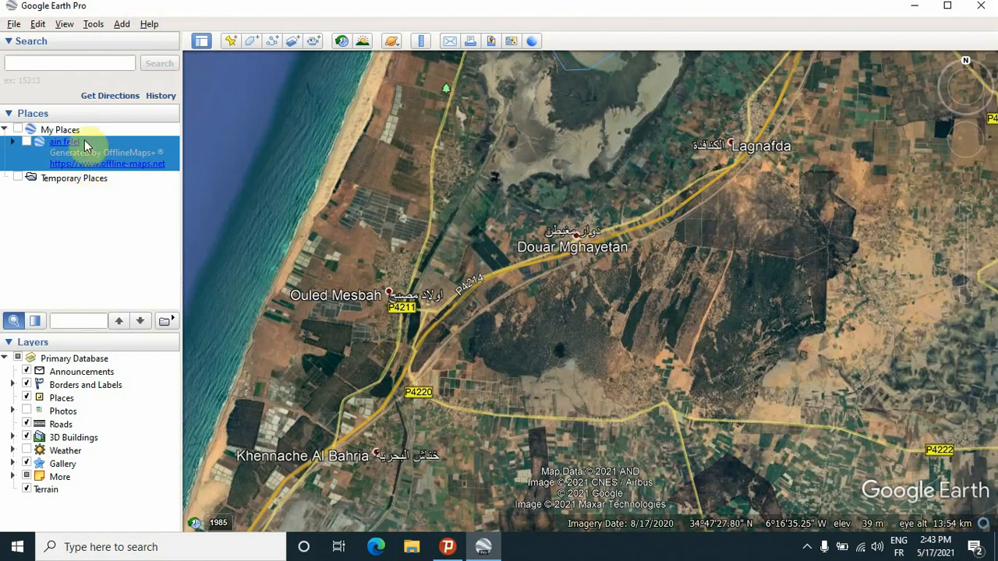
{"action": "left_click", "coordinate": [21, 130]}
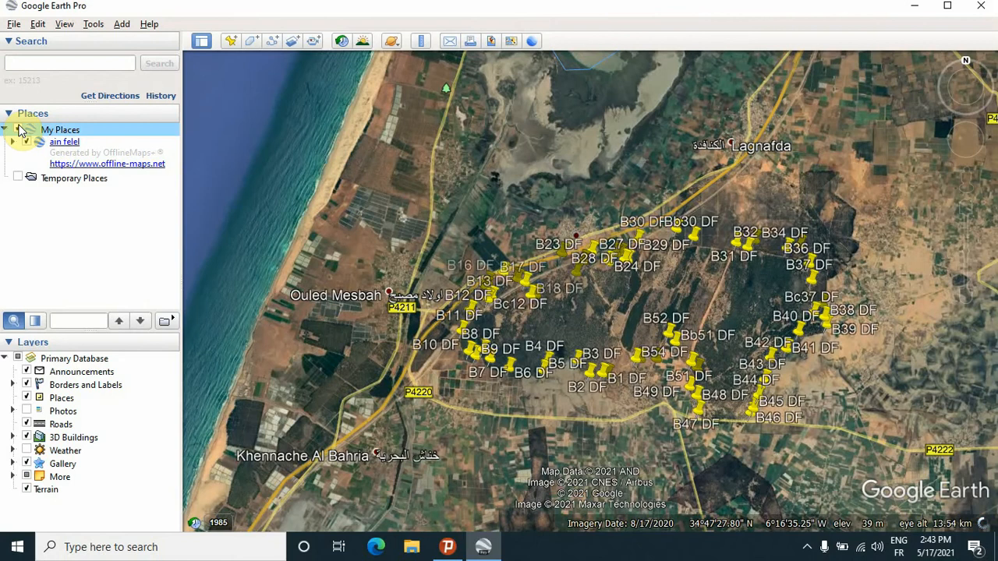
{"action": "left_click", "coordinate": [21, 130]}
Step: Create a folder named "points de callage" inside My Places
{"action": "left_click", "coordinate": [62, 131]}
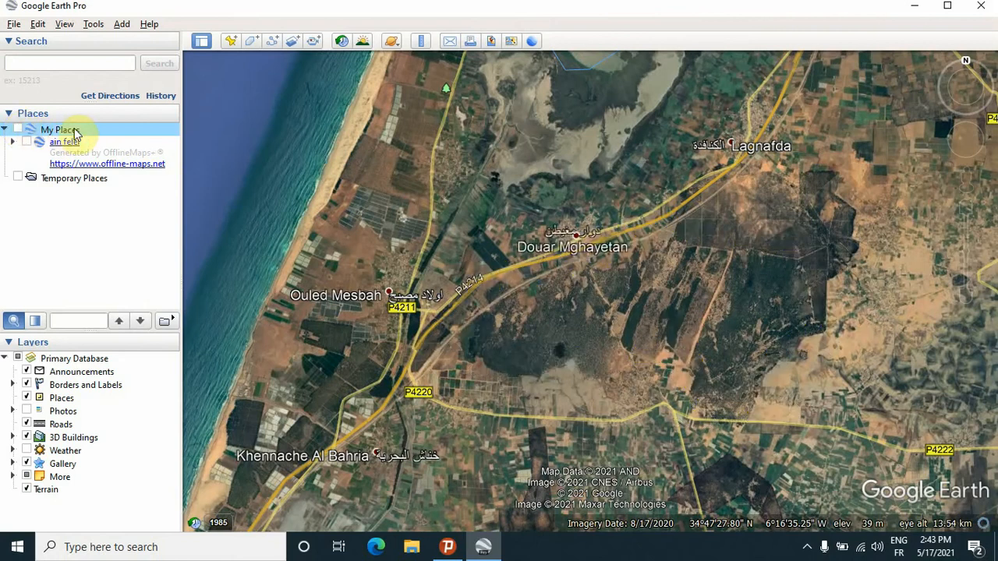
{"action": "right_click", "coordinate": [56, 136]}
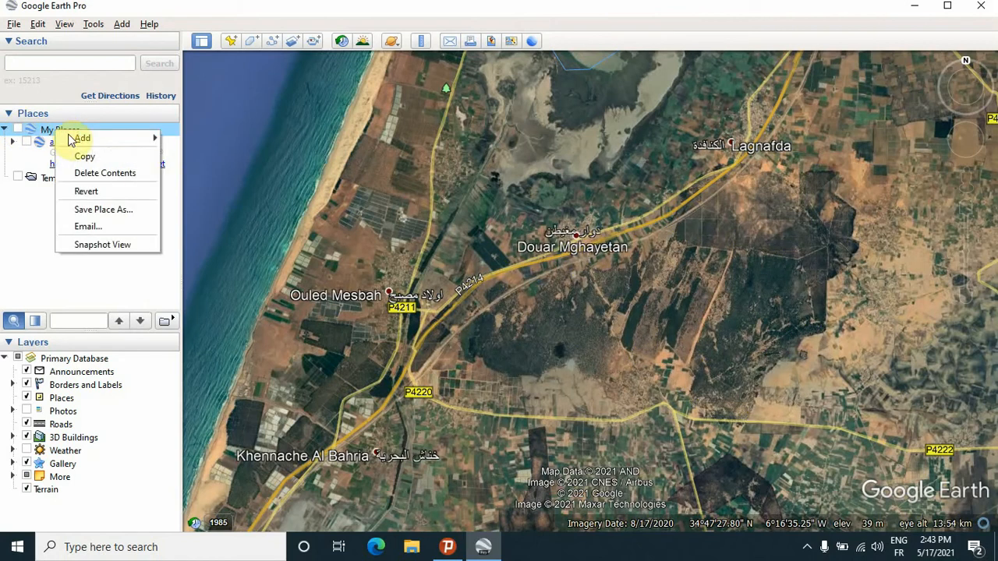
{"action": "mouse_move", "coordinate": [99, 141]}
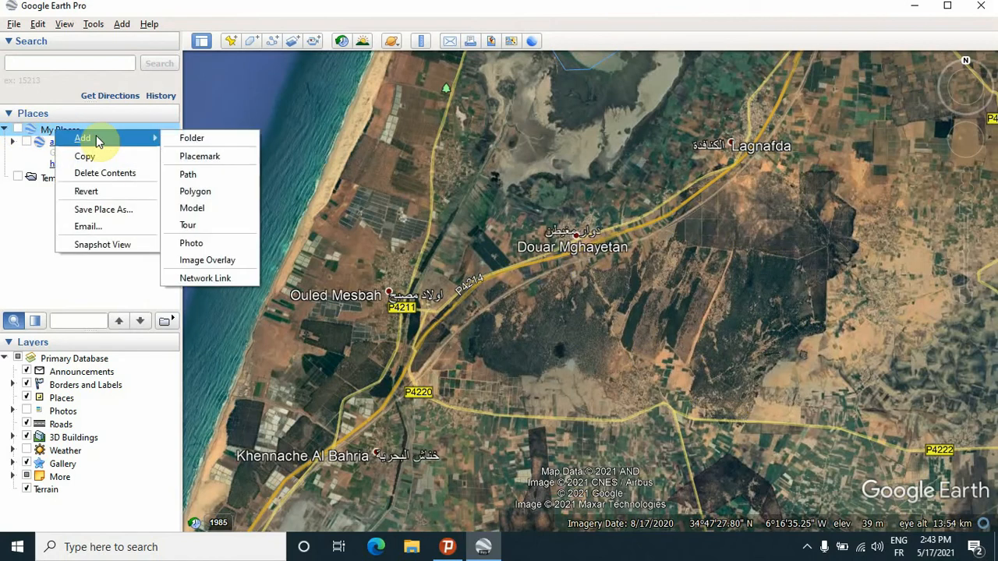
{"action": "left_click", "coordinate": [212, 140]}
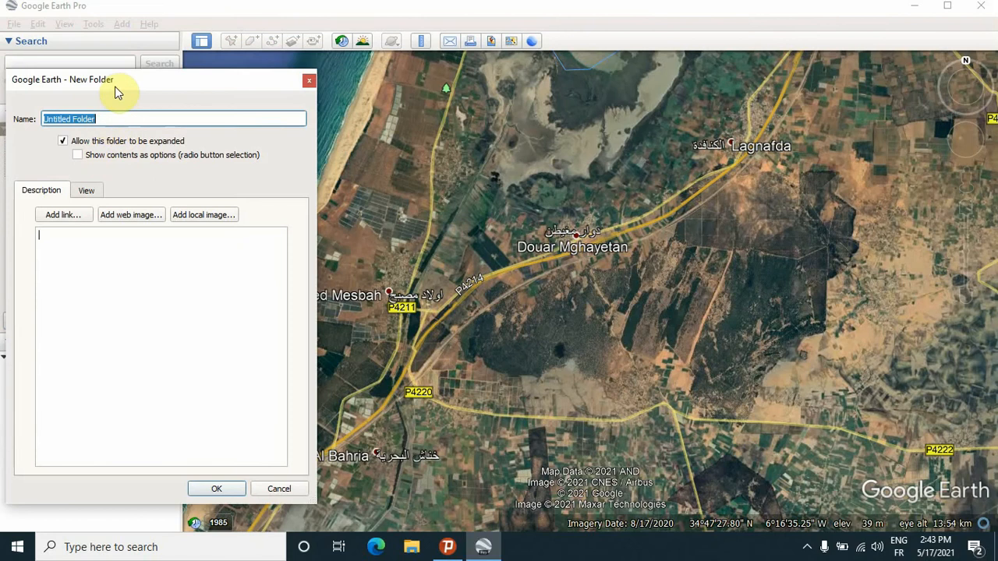
{"action": "left_click_drag", "start_coordinate": [112, 84], "coordinate": [192, 104]}
{"action": "left_click", "coordinate": [167, 140]}
{"action": "left_click", "coordinate": [61, 145]}
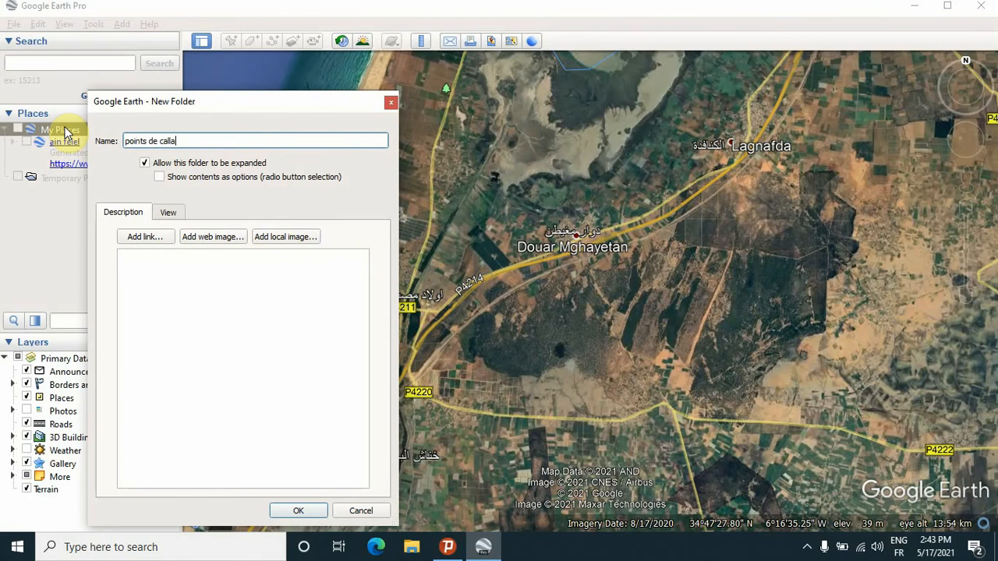
{"action": "left_click", "coordinate": [291, 509]}
Step: Add placemark 1 to the points de callage folder, northwest of the forest at about 34°49'18"N, 6°18'6"W
{"action": "left_click", "coordinate": [94, 176]}
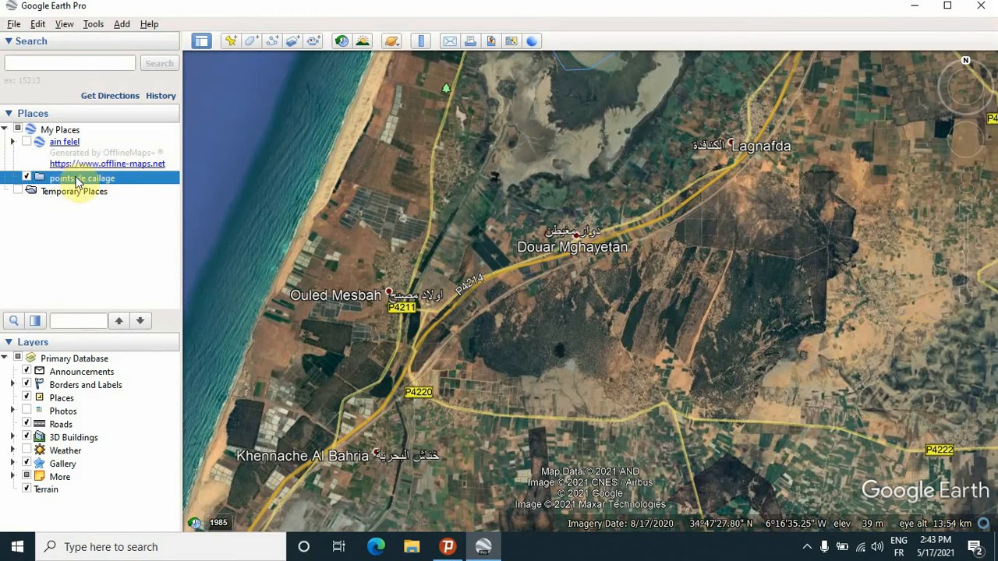
{"action": "right_click", "coordinate": [78, 182]}
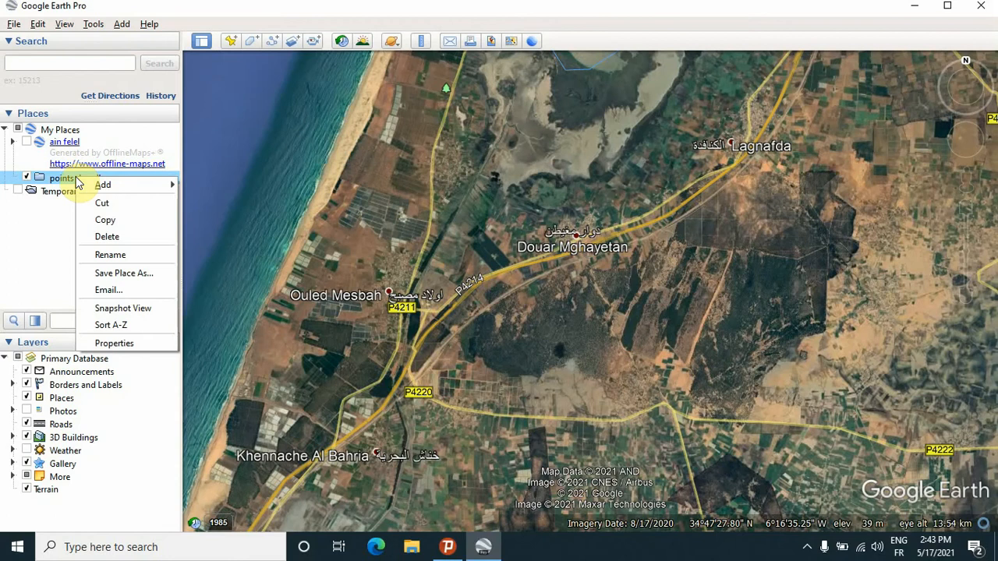
{"action": "mouse_move", "coordinate": [107, 190]}
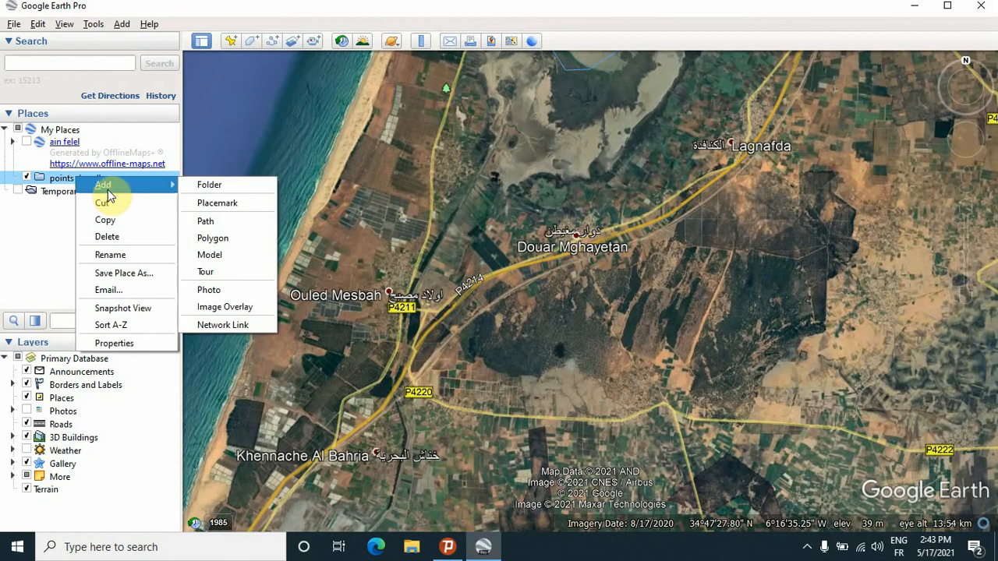
{"action": "left_click", "coordinate": [216, 203]}
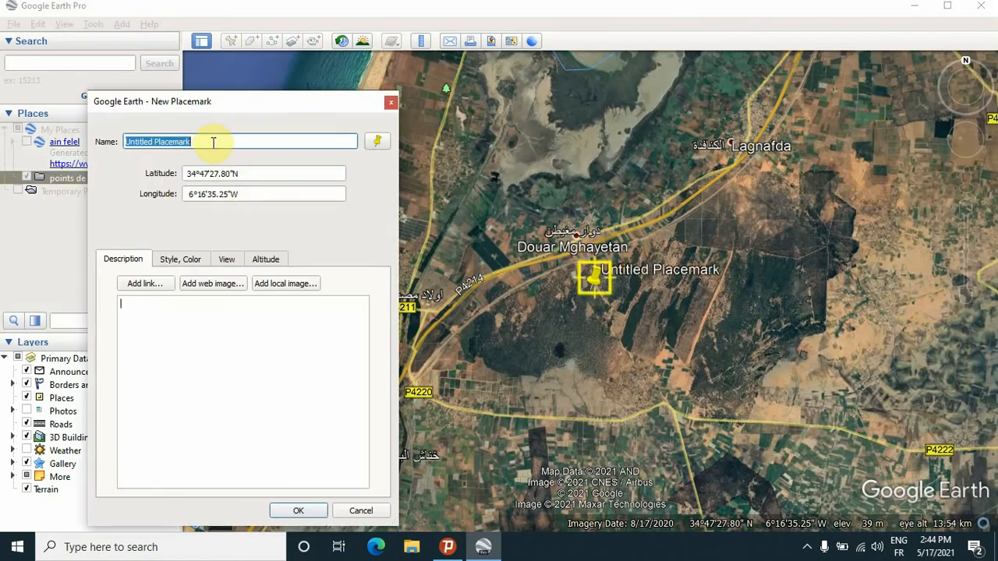
{"action": "type", "text": "1"}
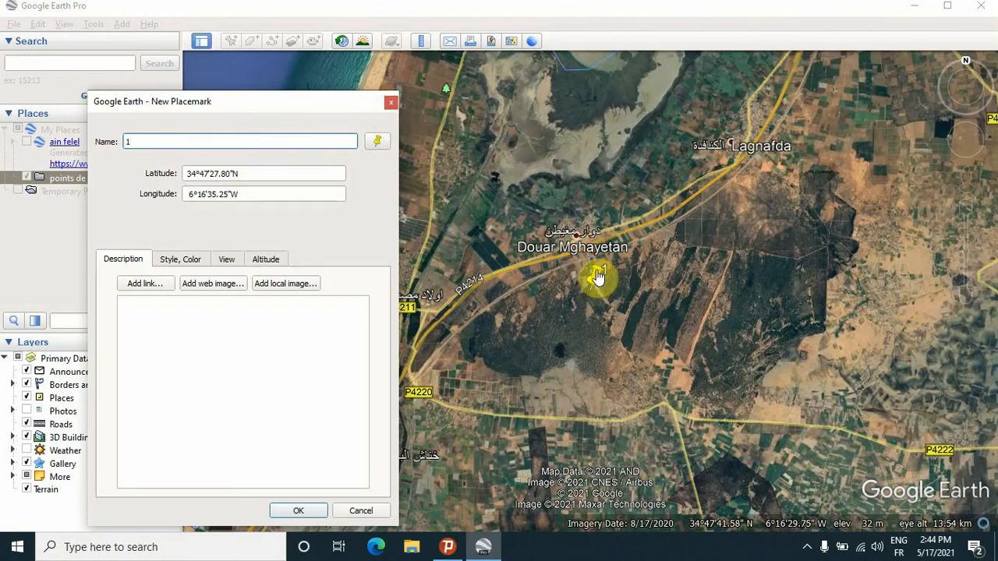
{"action": "left_click_drag", "start_coordinate": [594, 278], "coordinate": [471, 121]}
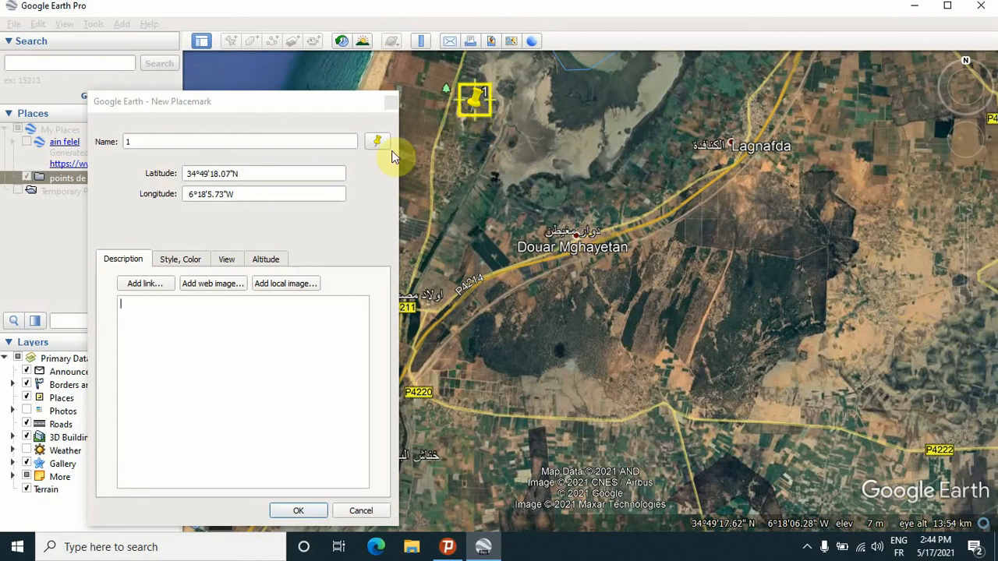
{"action": "left_click", "coordinate": [313, 102]}
{"action": "left_click_drag", "start_coordinate": [314, 102], "coordinate": [312, 83]}
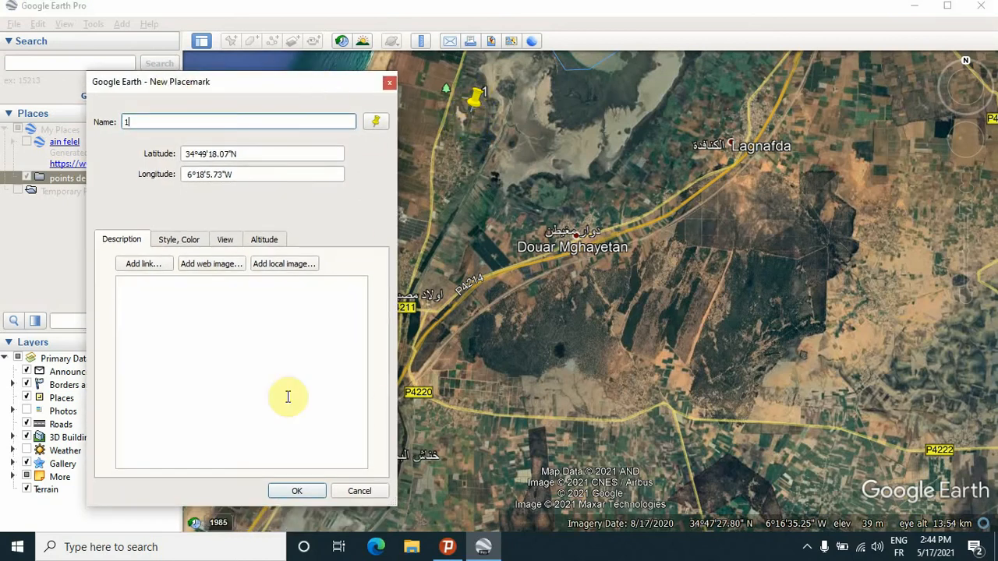
Step: Give placemark 1 the square cross-hairs icon in black (#000000) at scale 0.6
{"action": "left_click", "coordinate": [375, 123]}
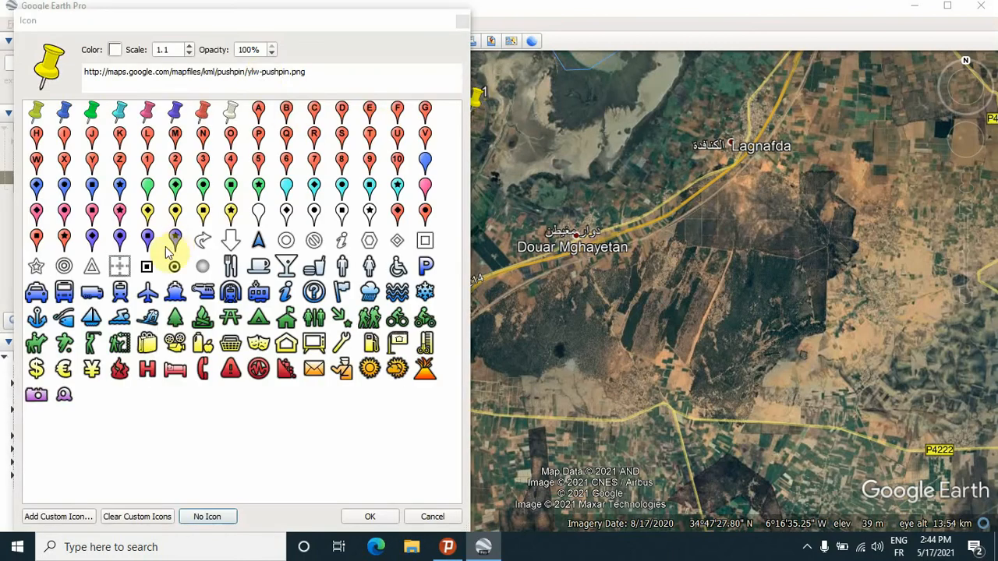
{"action": "left_click", "coordinate": [120, 266]}
{"action": "left_click_drag", "start_coordinate": [276, 31], "coordinate": [224, 54]}
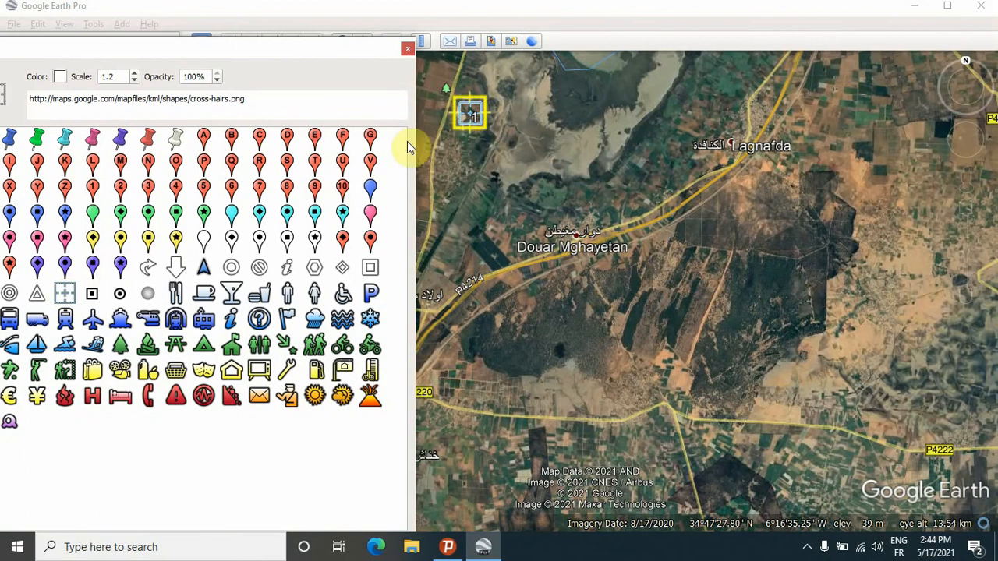
{"action": "left_click", "coordinate": [133, 80]}
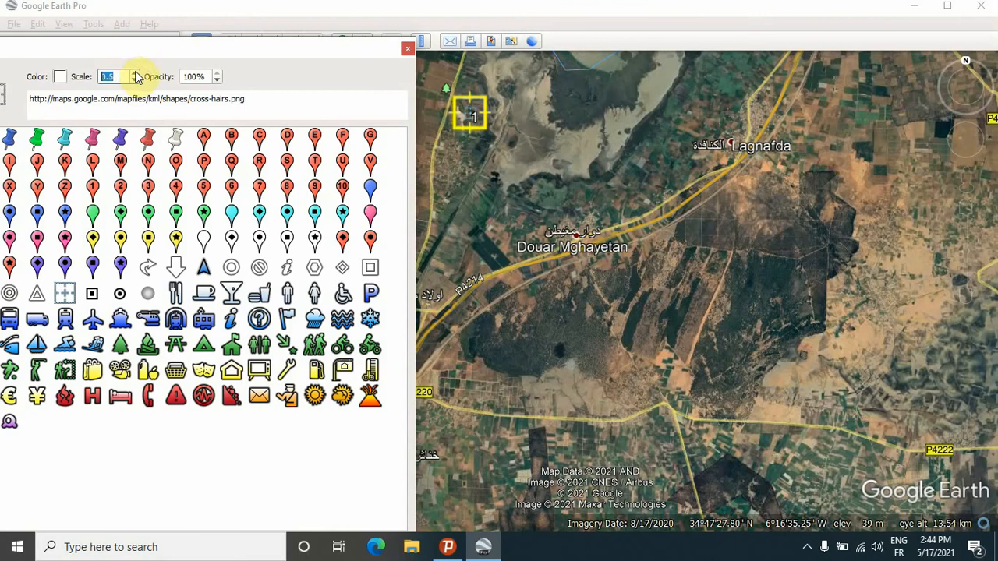
{"action": "left_click", "coordinate": [60, 76]}
{"action": "left_click", "coordinate": [23, 189]}
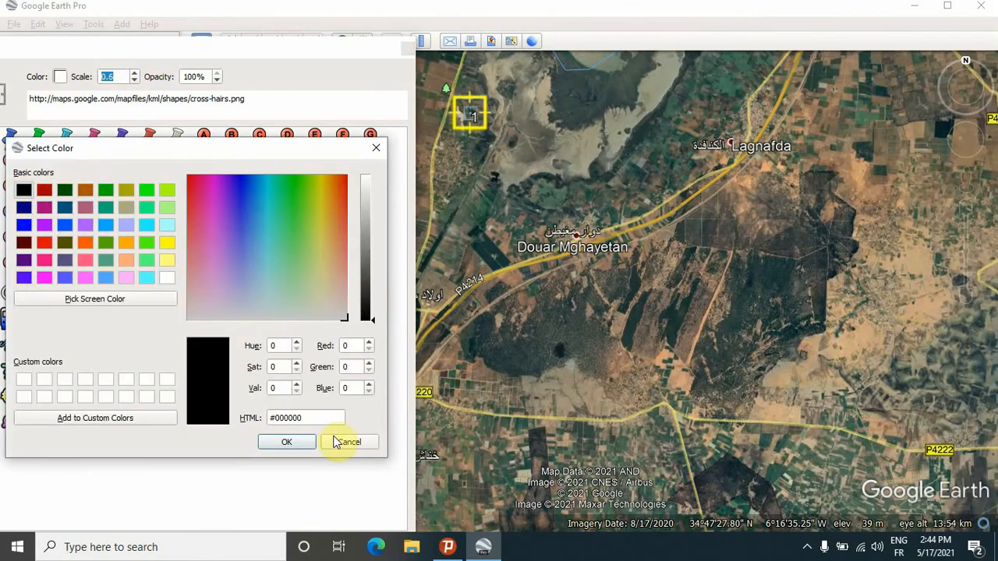
{"action": "left_click", "coordinate": [287, 442]}
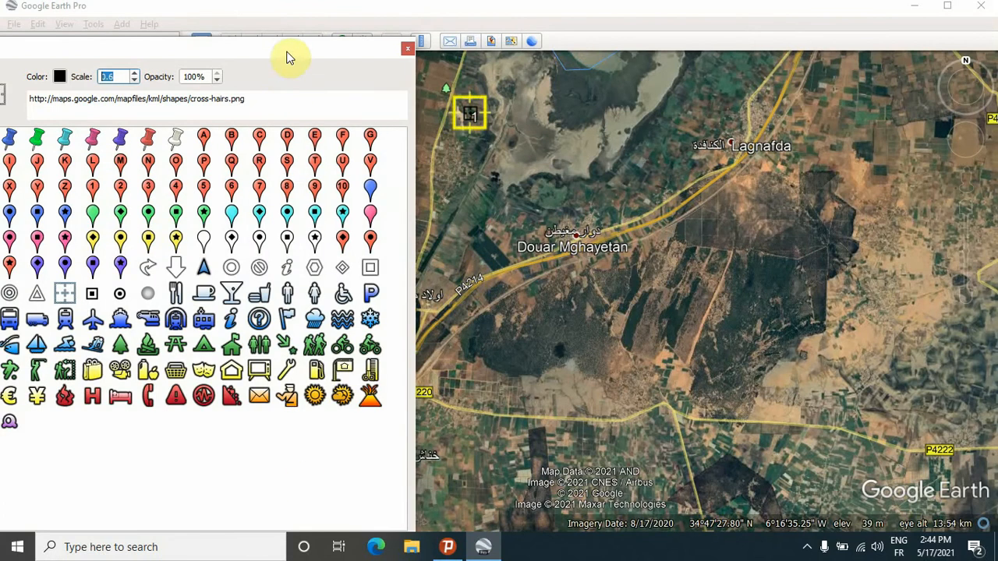
{"action": "left_click_drag", "start_coordinate": [286, 52], "coordinate": [343, 16]}
{"action": "left_click", "coordinate": [373, 507]}
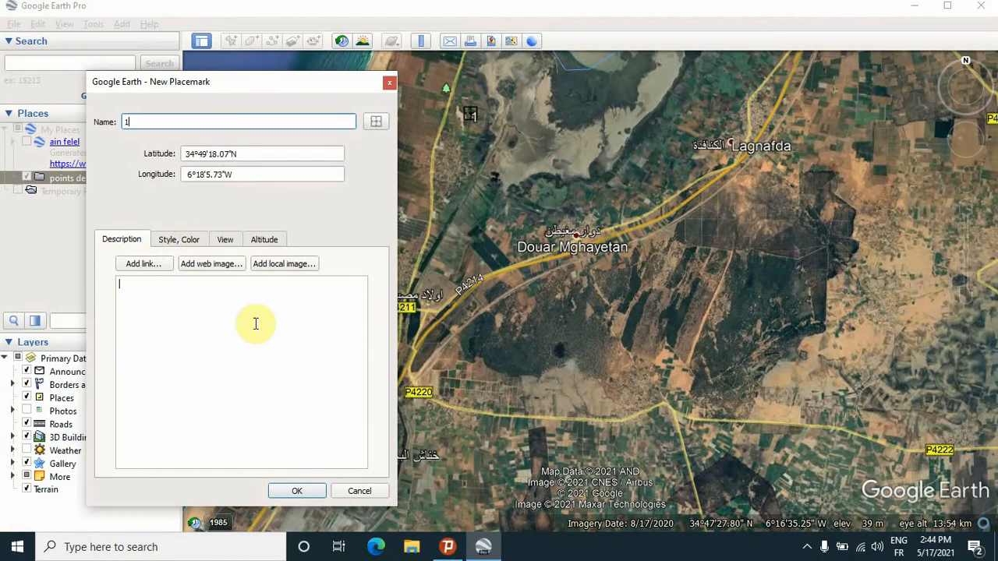
Step: Set placemark 1's label scale to 0.7 and save the placemark
{"action": "left_click", "coordinate": [179, 243]}
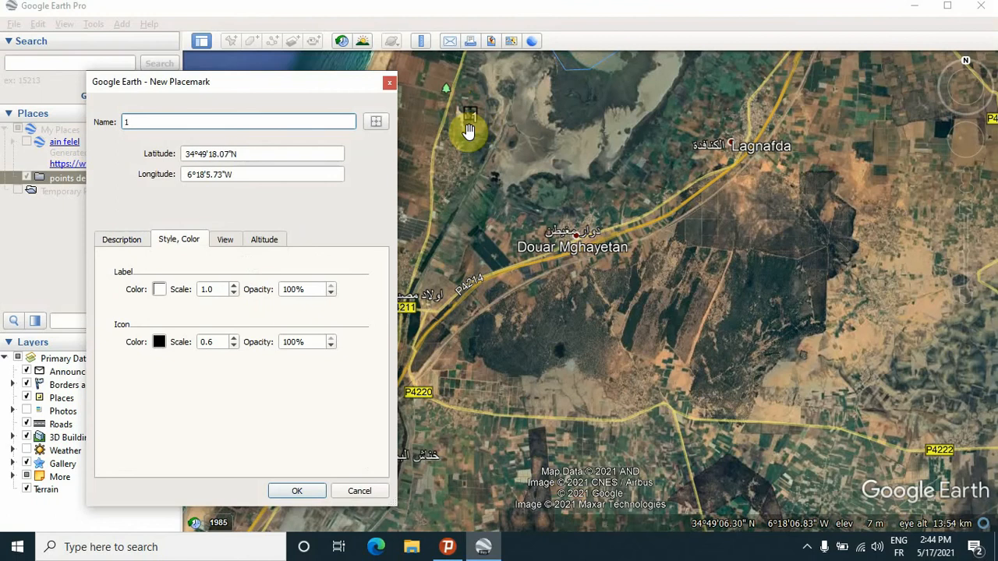
{"action": "left_click", "coordinate": [235, 295]}
{"action": "left_click", "coordinate": [234, 295]}
{"action": "left_click", "coordinate": [235, 295]}
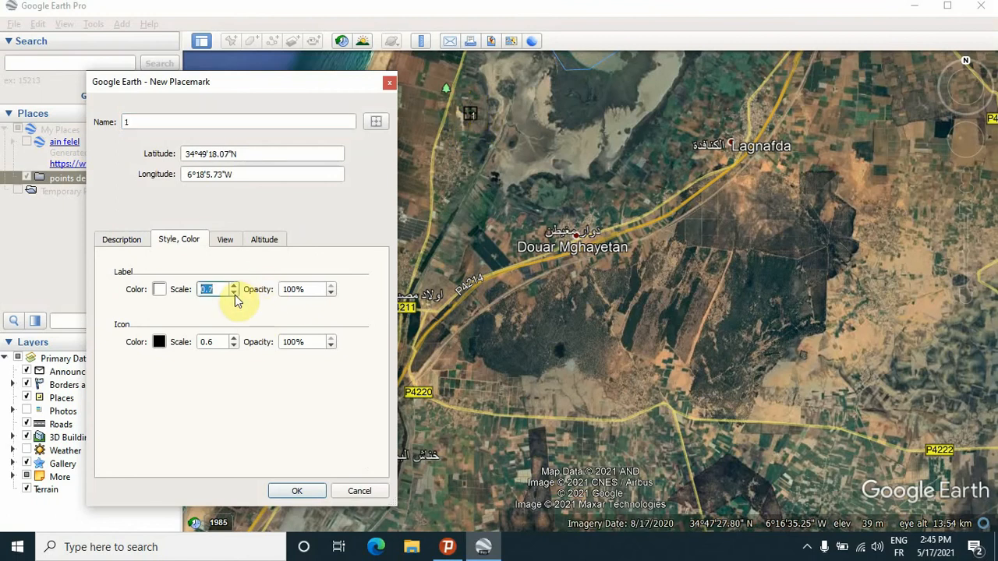
{"action": "left_click", "coordinate": [297, 490]}
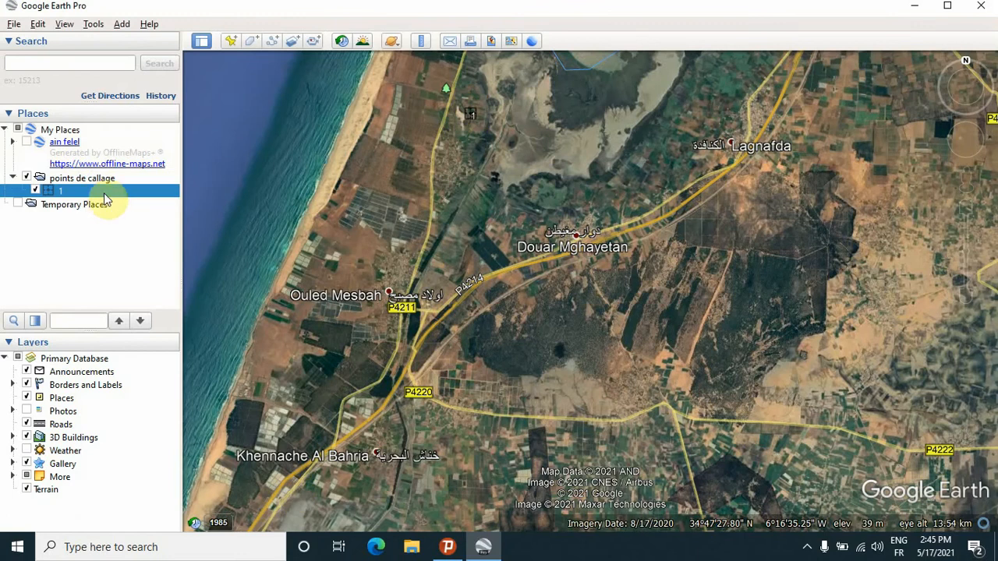
Step: Add placemark 2 to the points de callage folder, northeast of Lagnafda at about 34°49'22"N, 6°13'8"W
{"action": "left_click", "coordinate": [101, 181]}
{"action": "right_click", "coordinate": [101, 184]}
{"action": "mouse_move", "coordinate": [175, 188]}
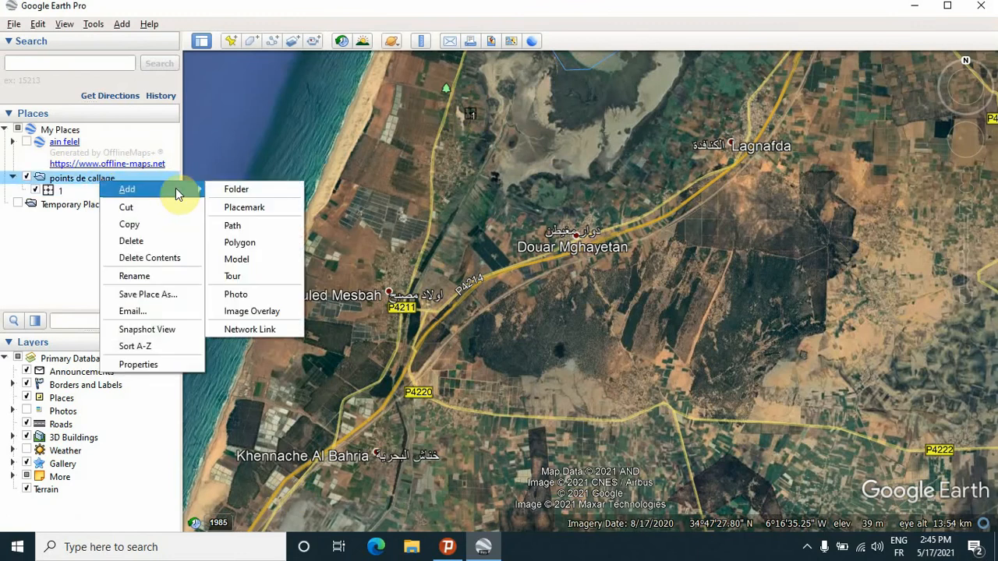
{"action": "left_click", "coordinate": [257, 205]}
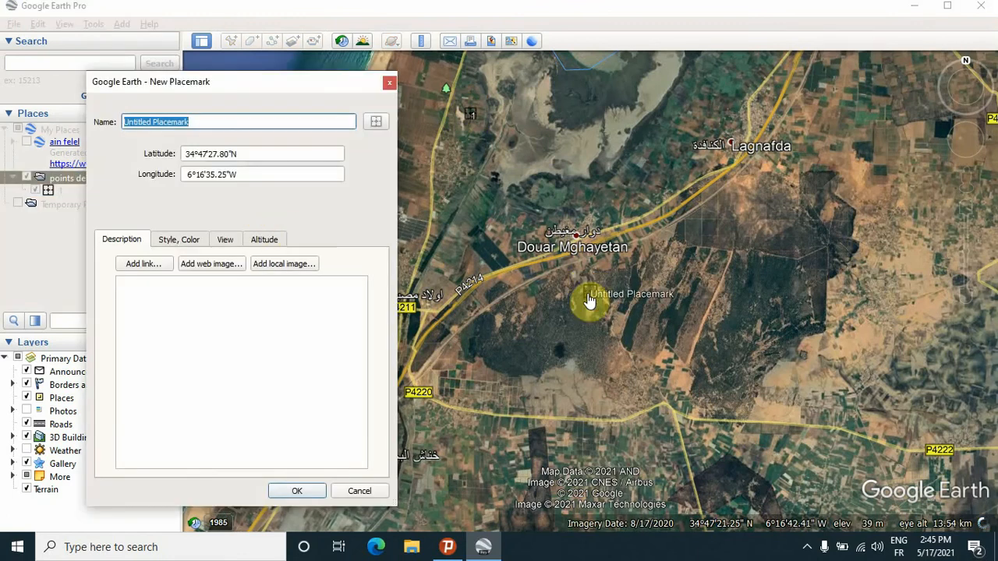
{"action": "left_click_drag", "start_coordinate": [589, 297], "coordinate": [867, 95]}
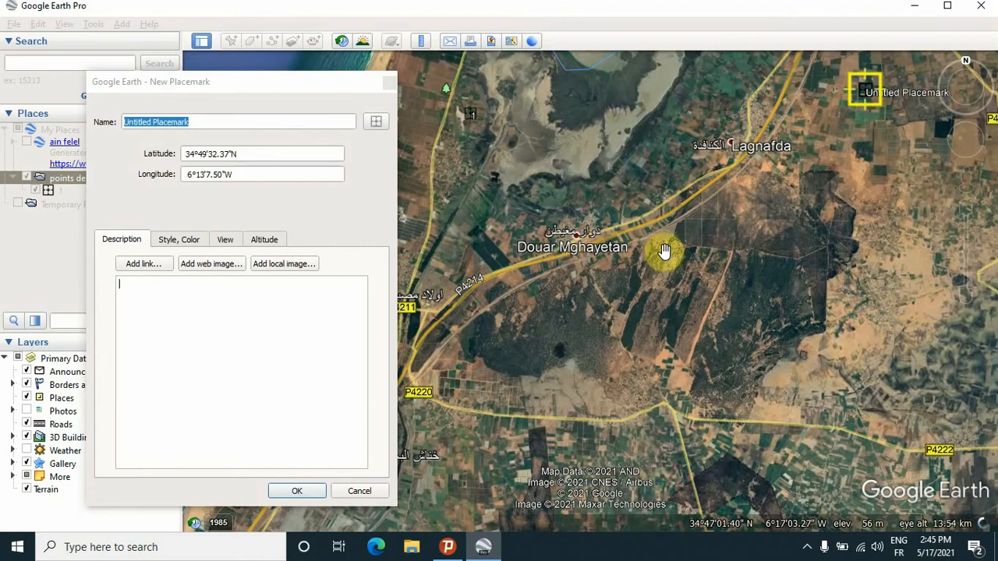
{"action": "left_click_drag", "start_coordinate": [870, 103], "coordinate": [867, 113]}
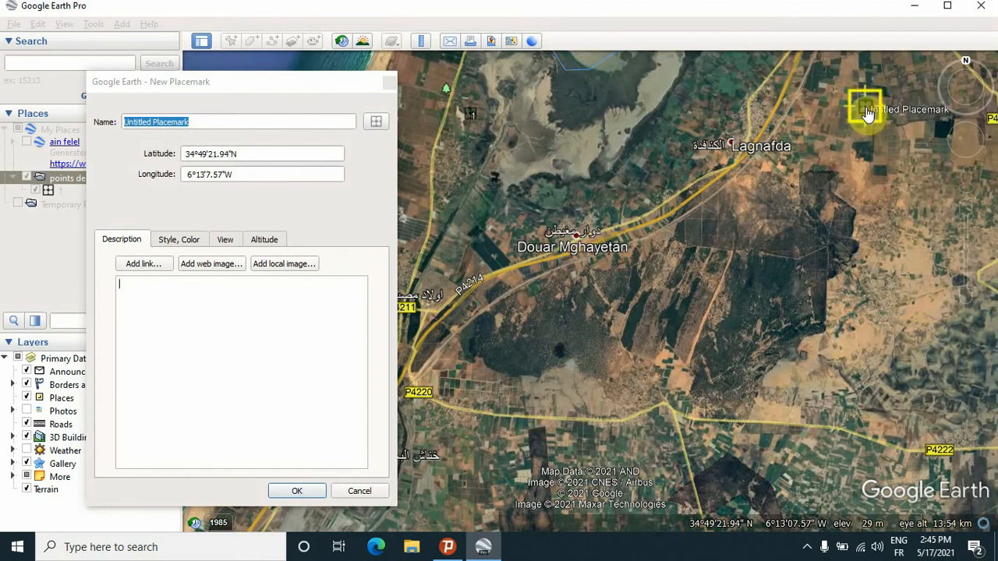
{"action": "left_click", "coordinate": [268, 120]}
{"action": "key", "text": "ctrl+a"}
{"action": "type", "text": "2"}
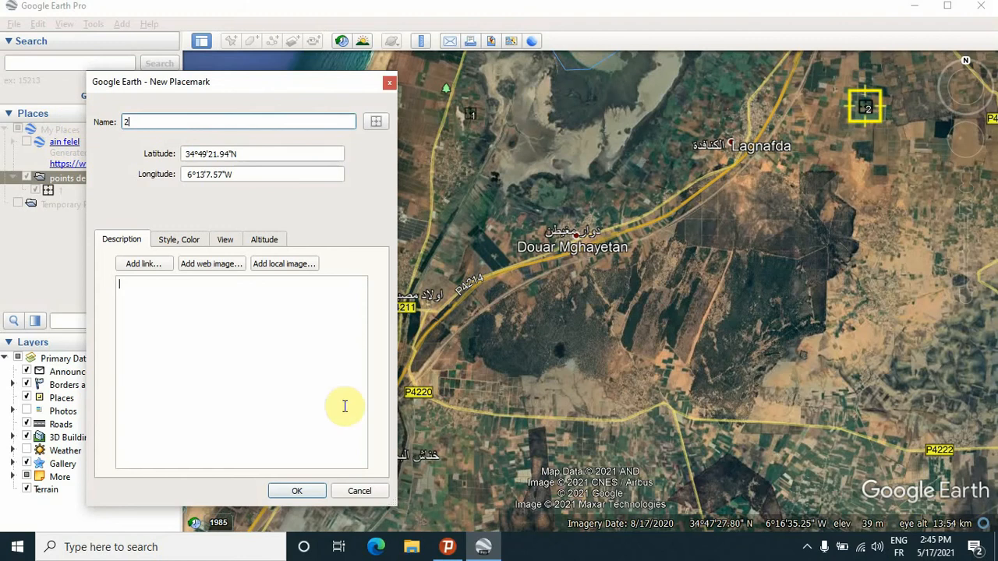
{"action": "left_click", "coordinate": [300, 491]}
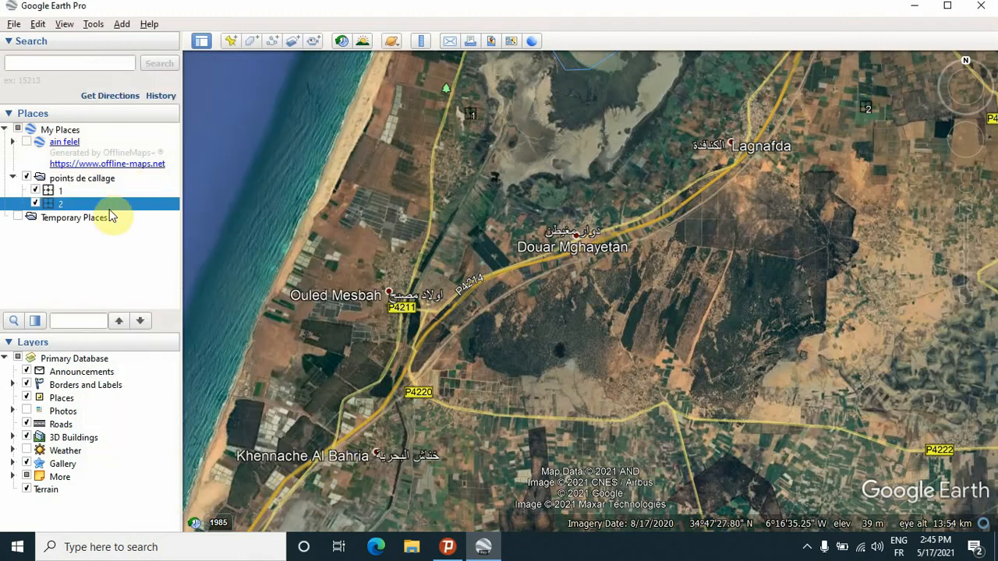
Step: Add placemark 4 to the points de callage folder, just east of Khennache Al Bahria at about 34°45'45"N, 6°18'17"W
{"action": "left_click", "coordinate": [84, 186]}
{"action": "right_click", "coordinate": [86, 184]}
{"action": "mouse_move", "coordinate": [111, 187]}
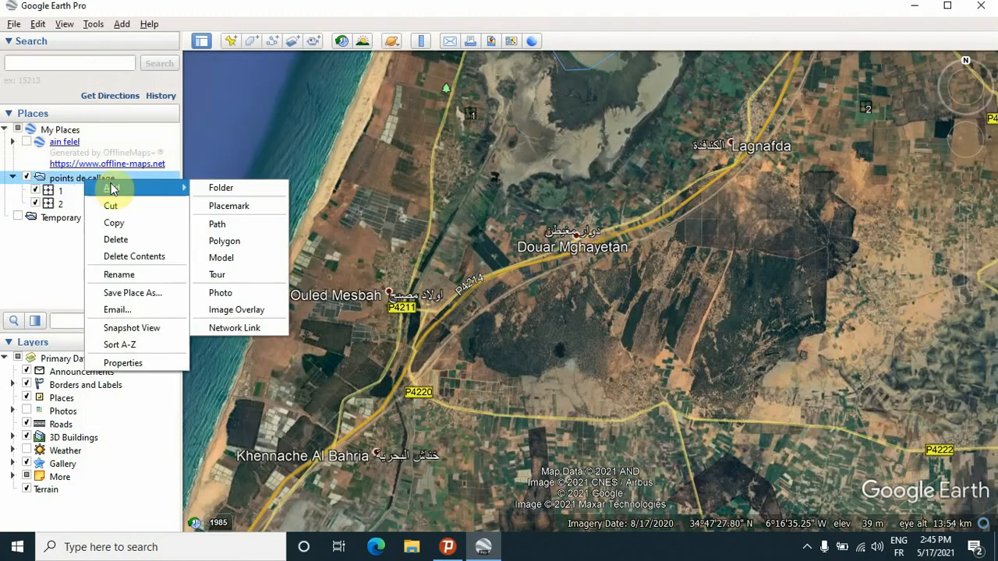
{"action": "left_click", "coordinate": [255, 205]}
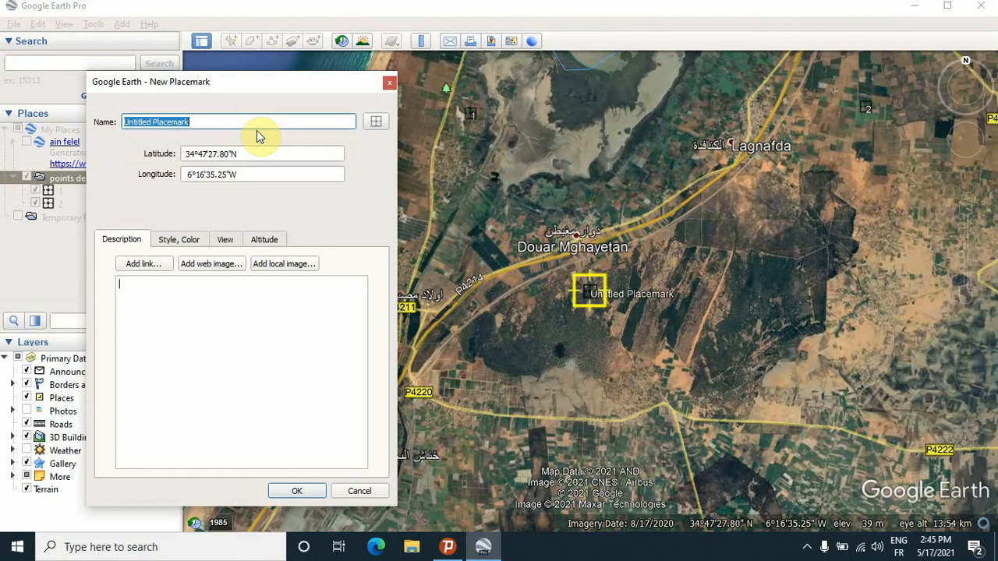
{"action": "type", "text": "4"}
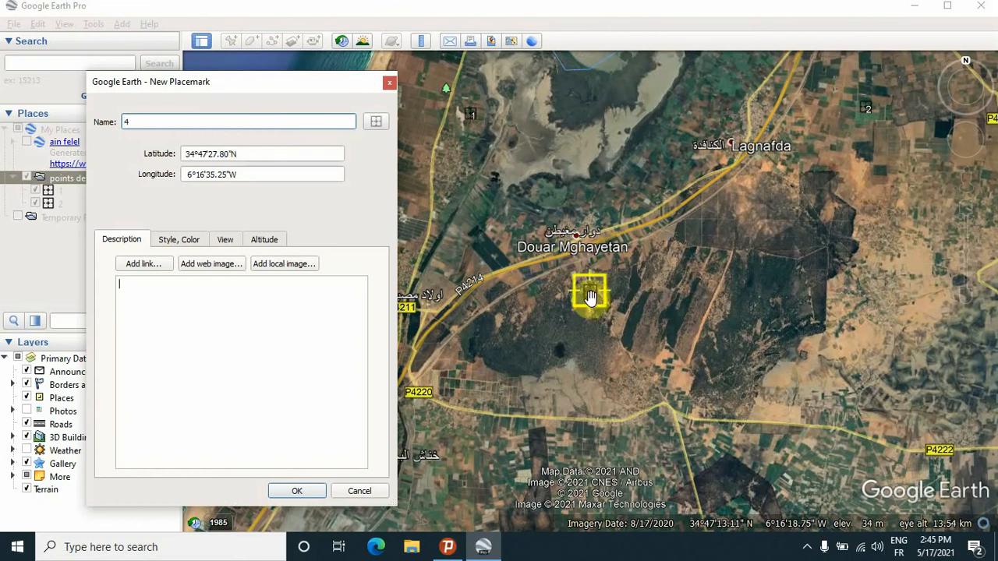
{"action": "left_click_drag", "start_coordinate": [589, 293], "coordinate": [456, 465]}
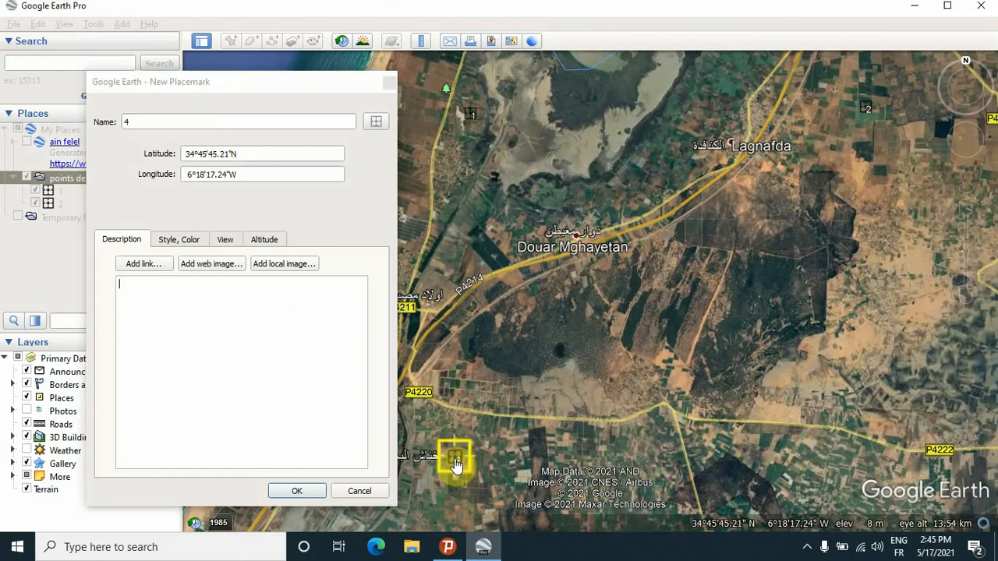
{"action": "left_click", "coordinate": [312, 490]}
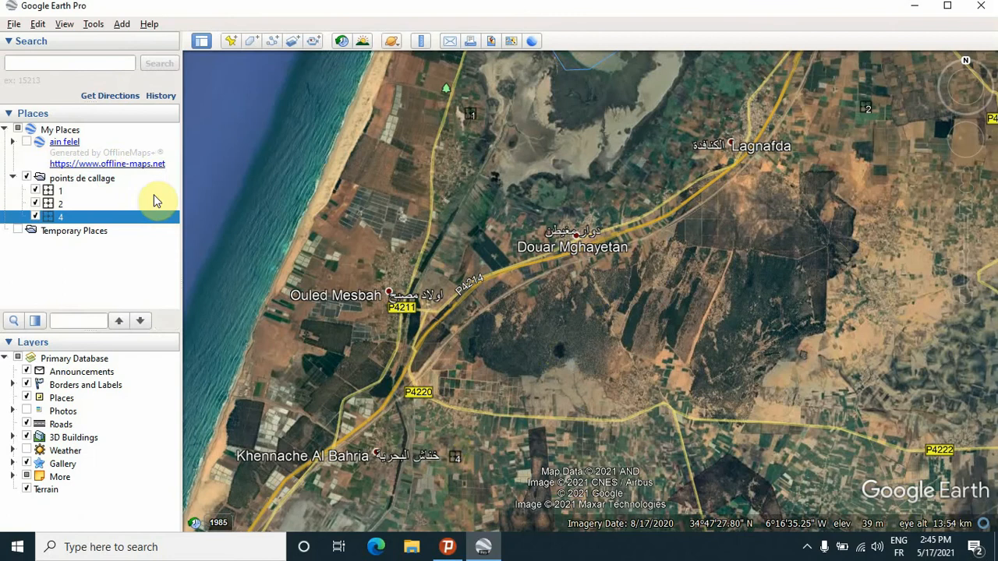
Step: Add placemark 3 to the points de callage folder, southeast of the forest and just north of road P4222
{"action": "right_click", "coordinate": [114, 180]}
{"action": "mouse_move", "coordinate": [156, 181]}
{"action": "left_click", "coordinate": [278, 196]}
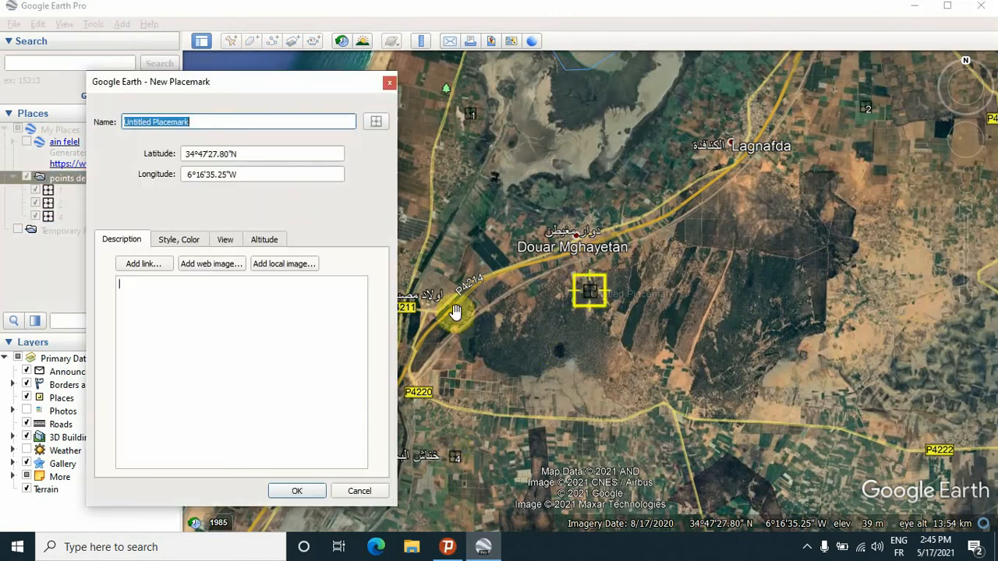
{"action": "type", "text": "3"}
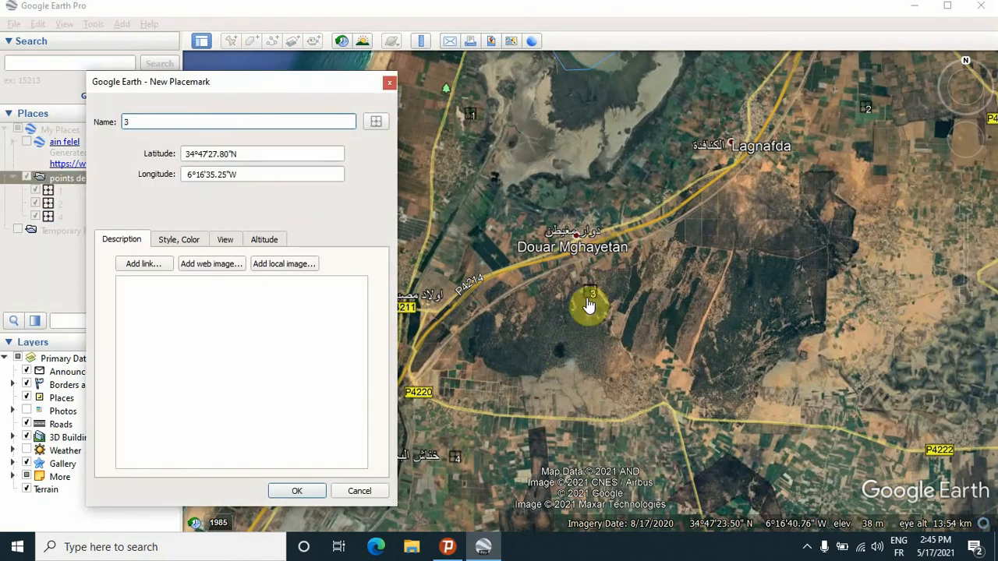
{"action": "mouse_move", "coordinate": [585, 307]}
{"action": "left_mouse_down"}
{"action": "mouse_move", "coordinate": [697, 329]}
{"action": "mouse_move", "coordinate": [882, 424]}
{"action": "left_mouse_up"}
{"action": "left_click", "coordinate": [306, 491]}
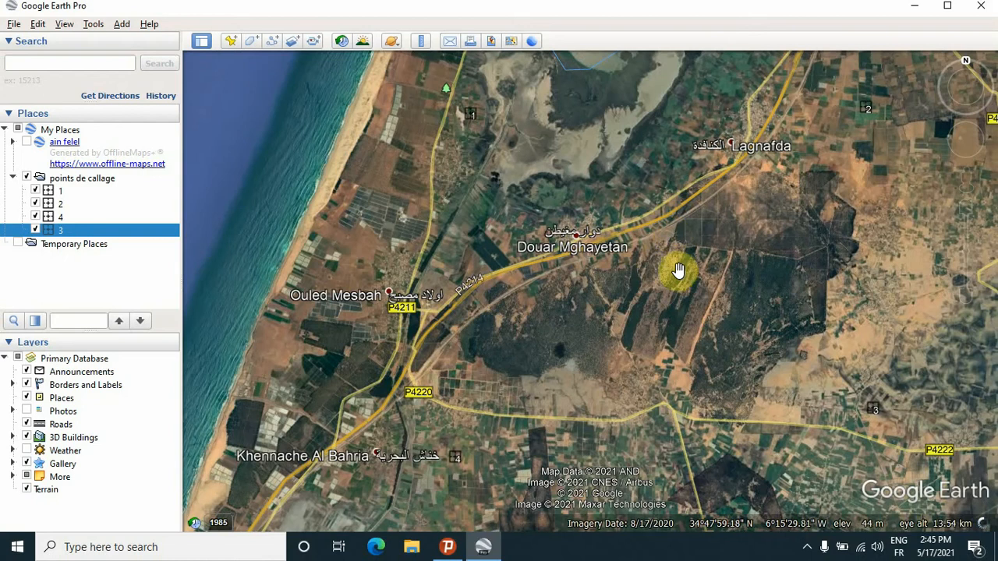
Step: Start a map image export with all four placemarks in view and remove its title and description, legend, scale and compass
{"action": "left_click_drag", "start_coordinate": [677, 272], "coordinate": [681, 292]}
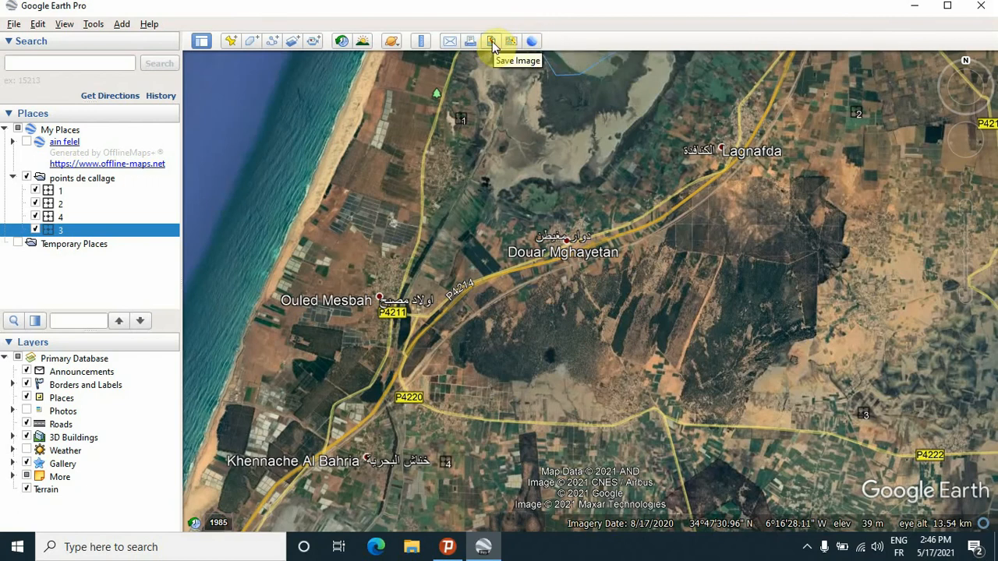
{"action": "left_click", "coordinate": [492, 44]}
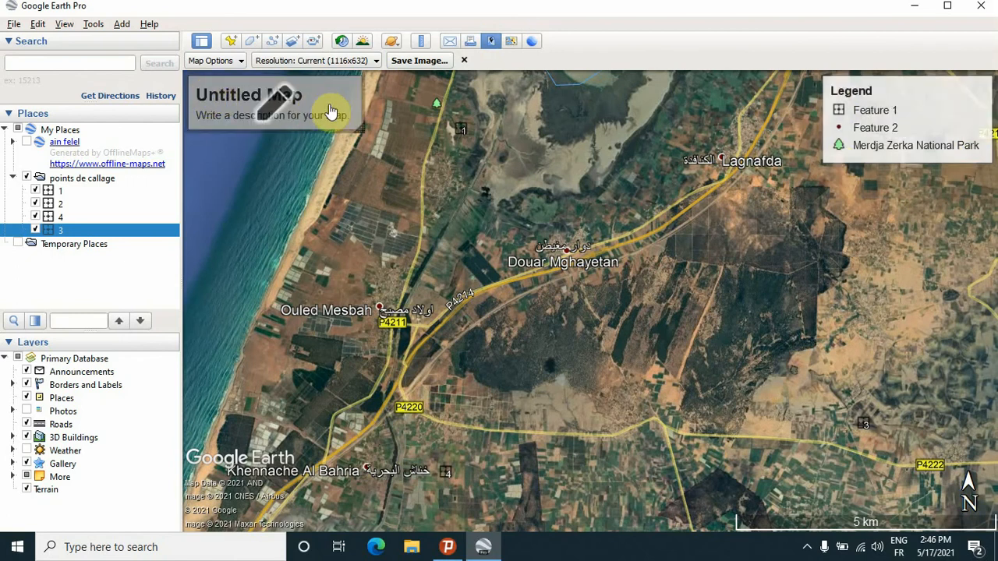
{"action": "left_click", "coordinate": [226, 62]}
{"action": "left_click", "coordinate": [226, 62]}
{"action": "left_click", "coordinate": [235, 61]}
{"action": "left_click", "coordinate": [234, 97]}
{"action": "left_click", "coordinate": [228, 118]}
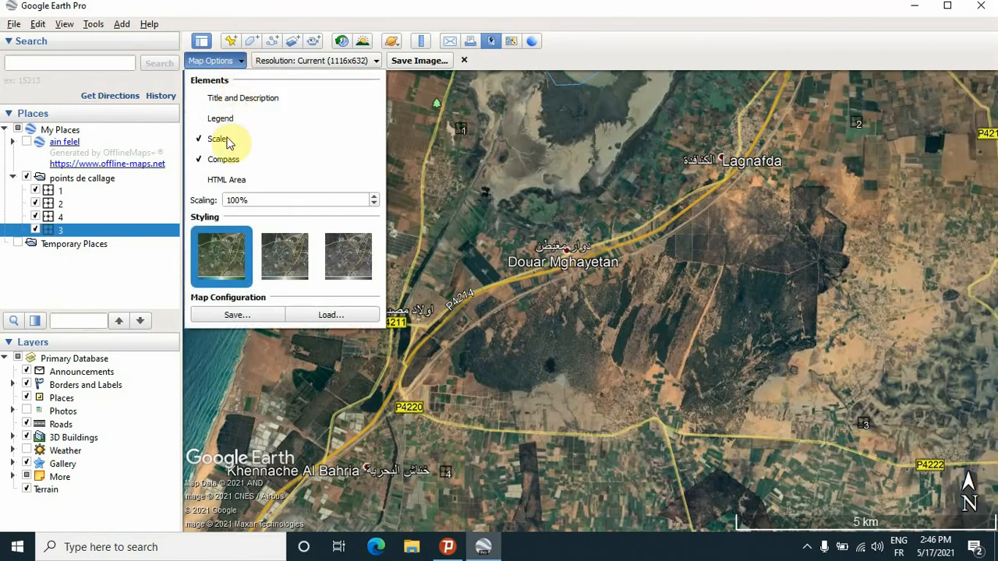
{"action": "left_click", "coordinate": [231, 152]}
{"action": "left_click", "coordinate": [231, 67]}
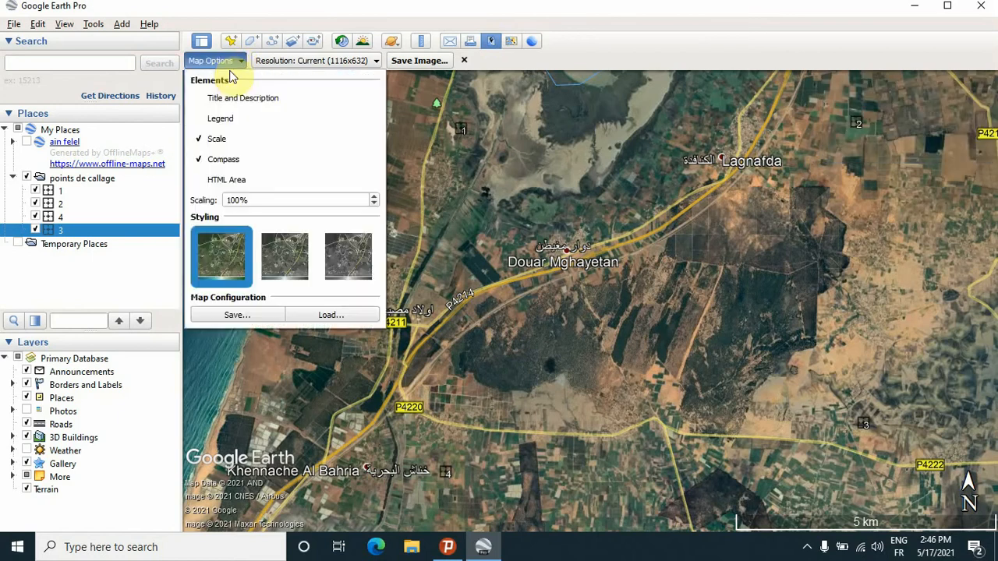
{"action": "left_click", "coordinate": [218, 140]}
{"action": "left_click", "coordinate": [234, 163]}
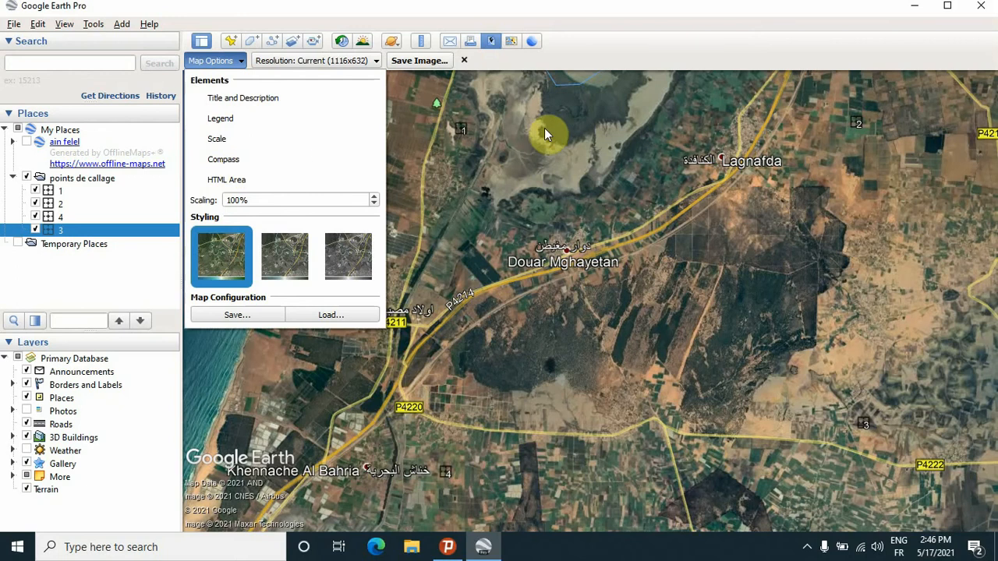
Step: Save the map image at Maximum (4800x2718) resolution to the Desktop as a JPEG named image satt ain felfel
{"action": "left_click", "coordinate": [369, 66]}
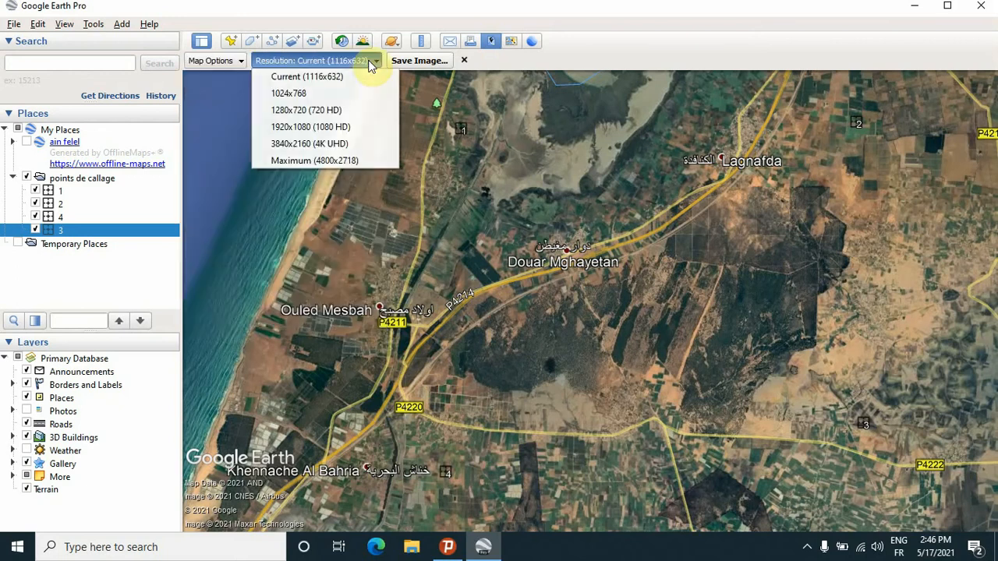
{"action": "left_click", "coordinate": [325, 161]}
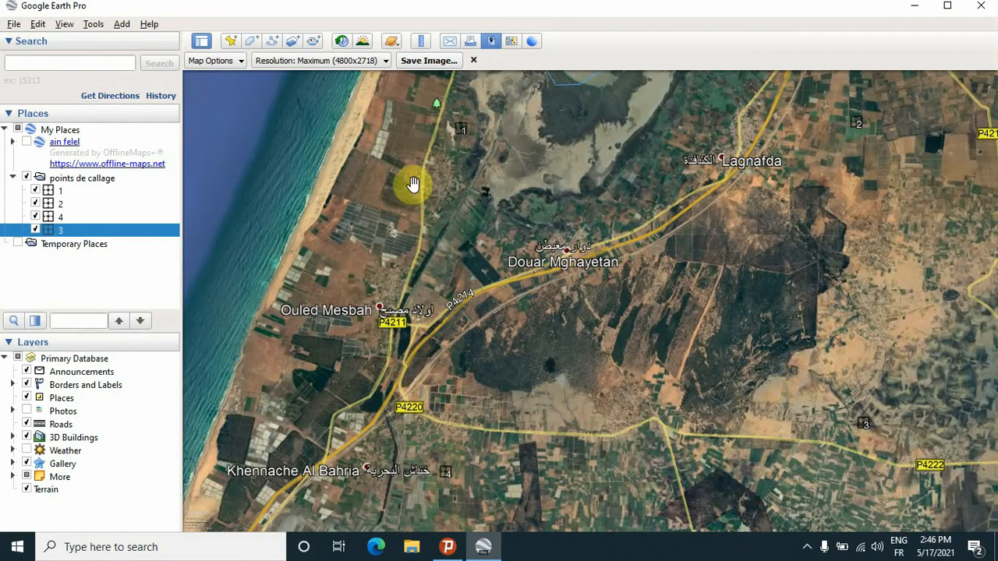
{"action": "left_click", "coordinate": [438, 68]}
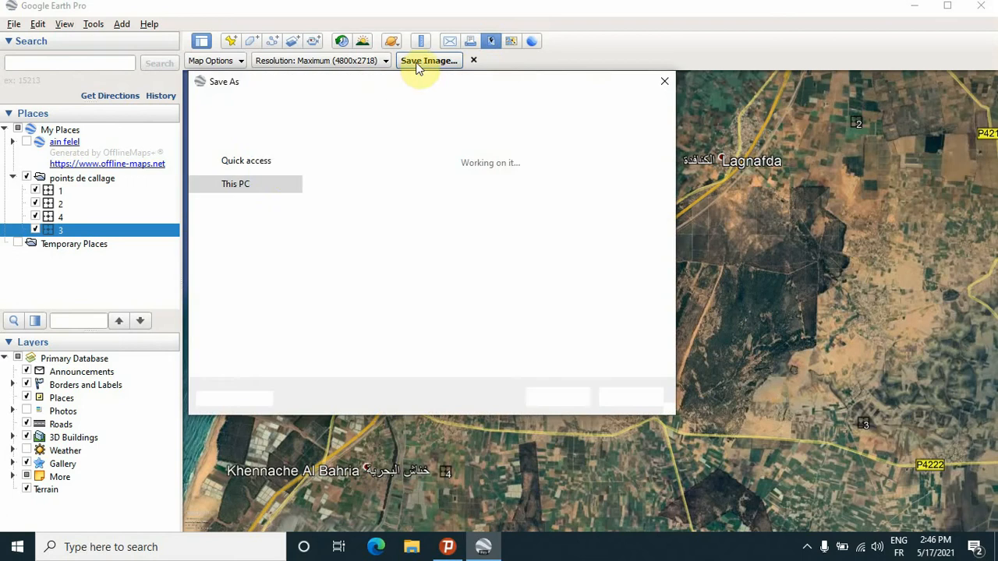
{"action": "left_click", "coordinate": [230, 187]}
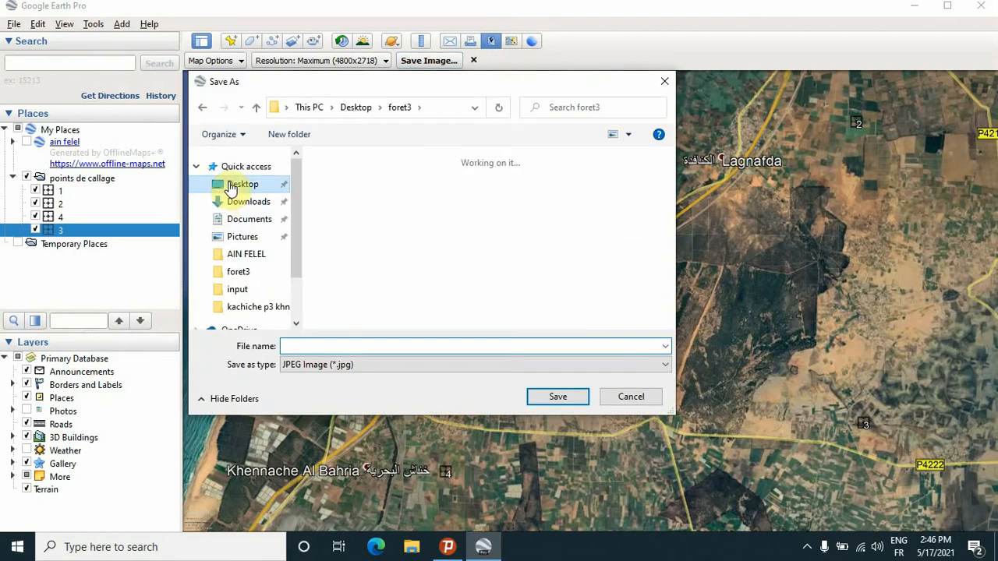
{"action": "left_click", "coordinate": [310, 345]}
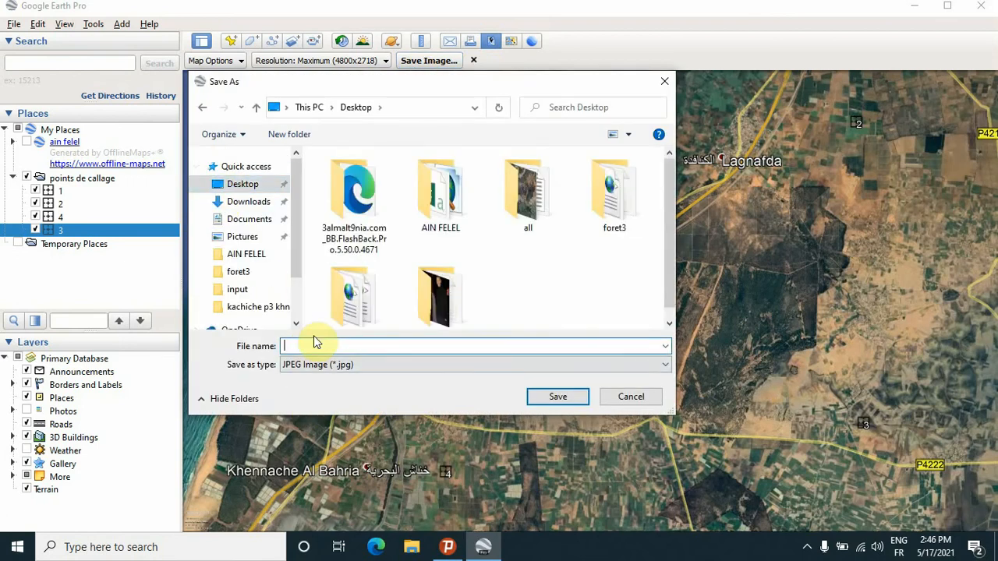
{"action": "type", "text": "image satt ain felfel"}
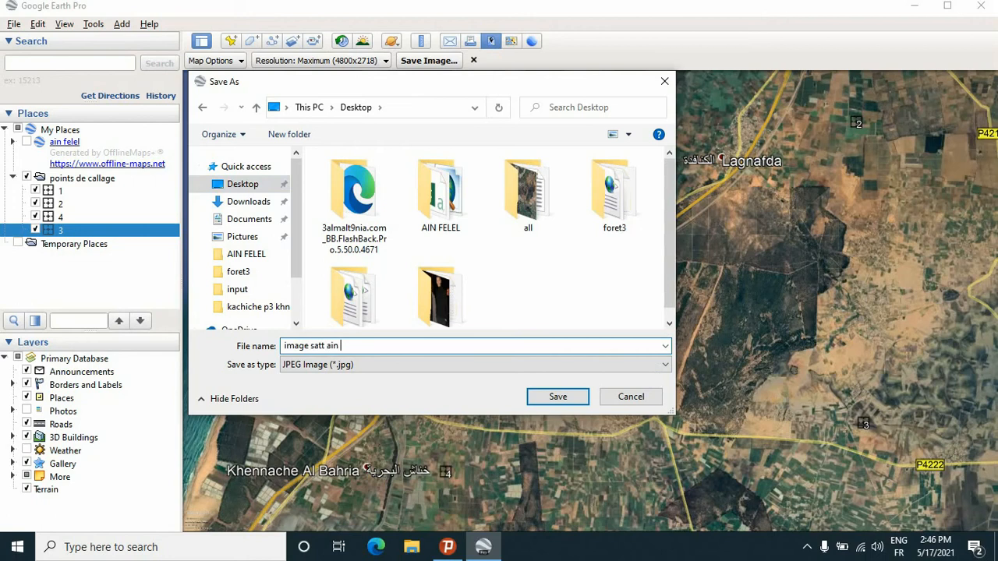
{"action": "left_click", "coordinate": [557, 398]}
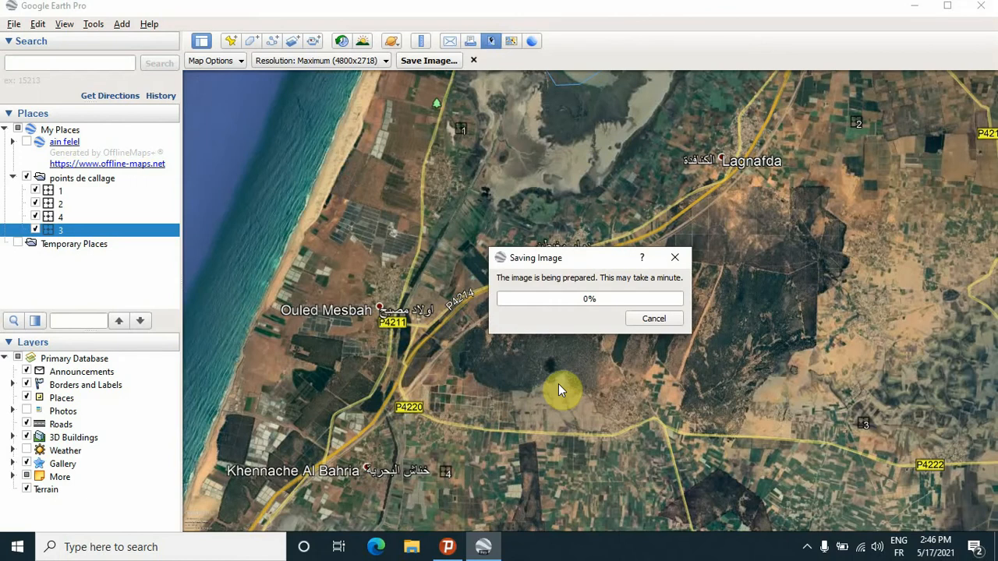
{"action": "left_click", "coordinate": [805, 548]}
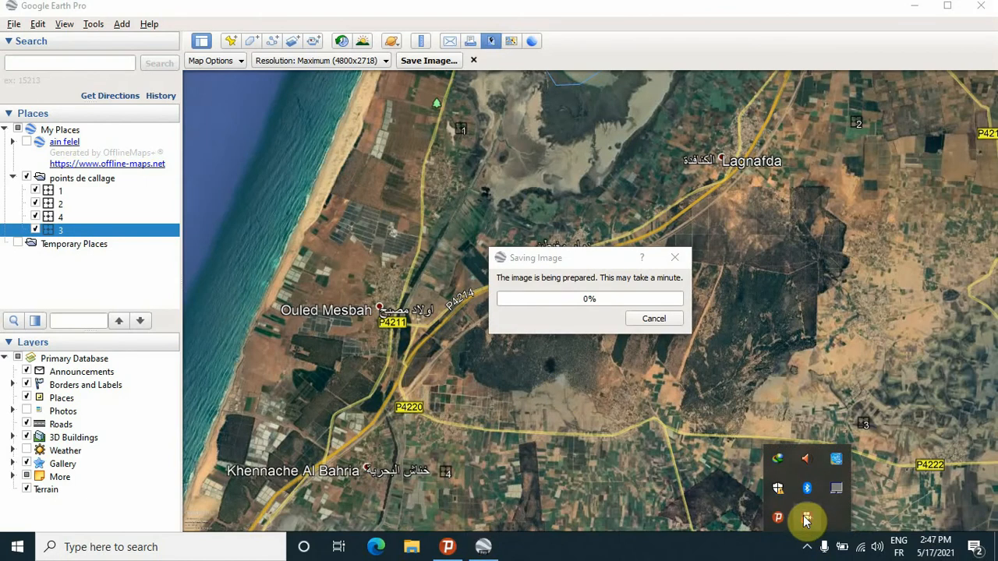
{"action": "right_click", "coordinate": [808, 519]}
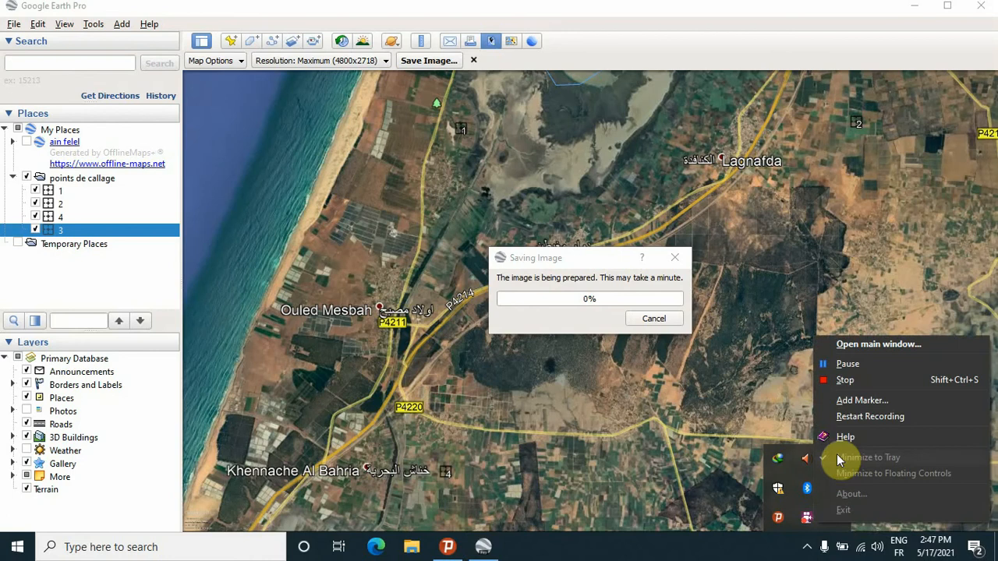
{"action": "left_click", "coordinate": [867, 364]}
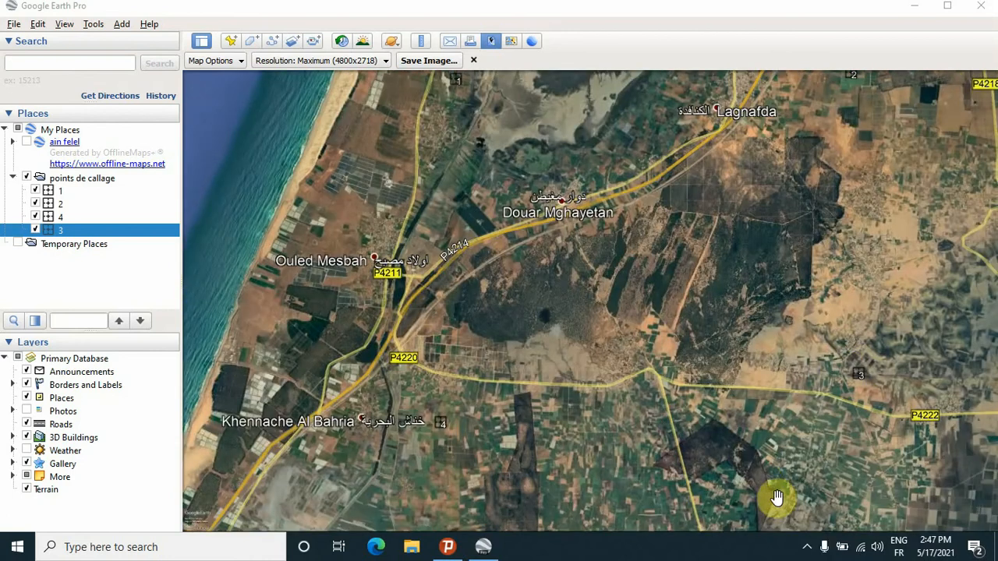
Step: Leave the image export mode and move image satt ain felfel.jpg to an empty area of the desktop
{"action": "left_click", "coordinate": [473, 59]}
{"action": "left_click", "coordinate": [996, 546]}
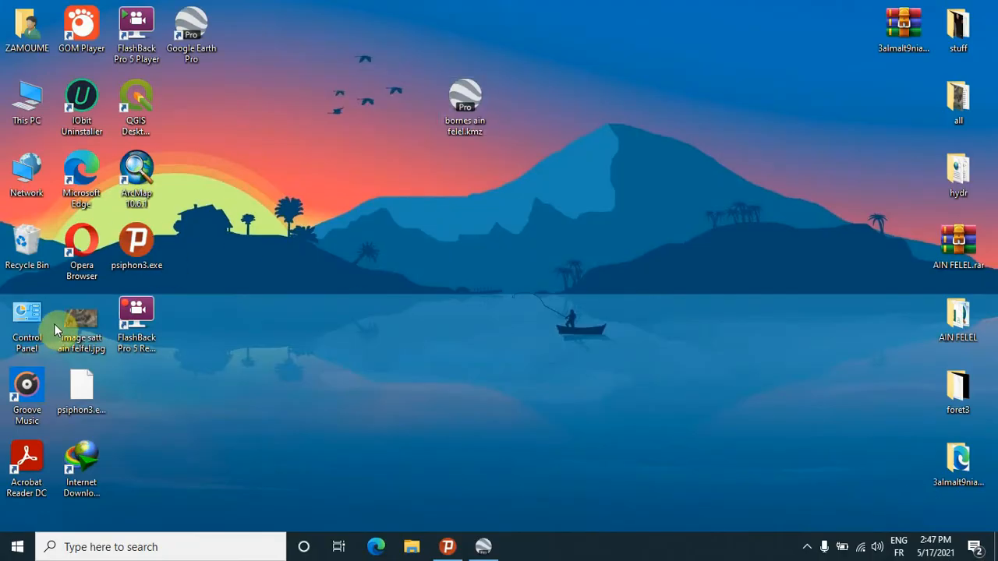
{"action": "left_click_drag", "start_coordinate": [54, 323], "coordinate": [344, 267]}
{"action": "left_click", "coordinate": [73, 329]}
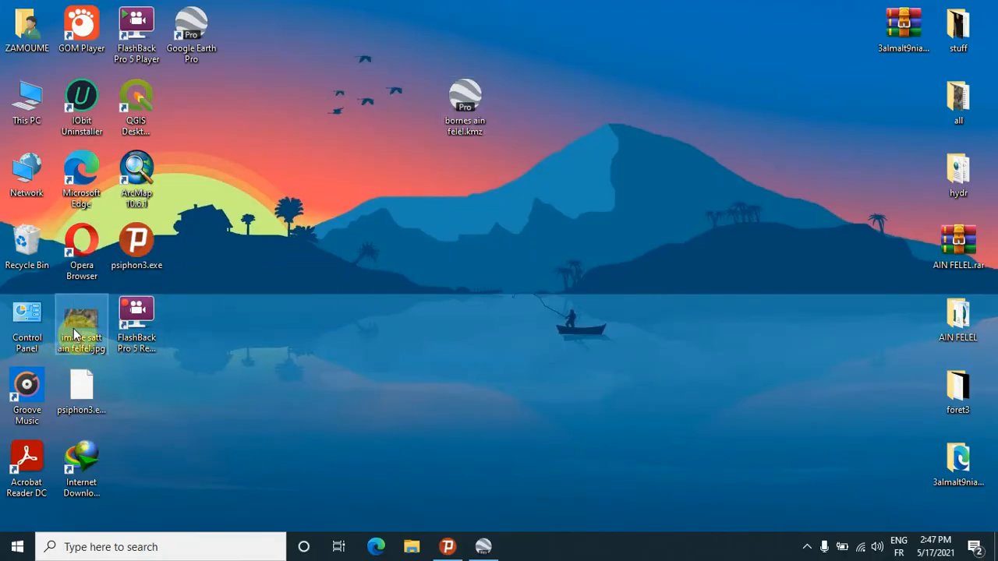
{"action": "left_click_drag", "start_coordinate": [73, 325], "coordinate": [287, 246]}
{"action": "left_click", "coordinate": [283, 271]}
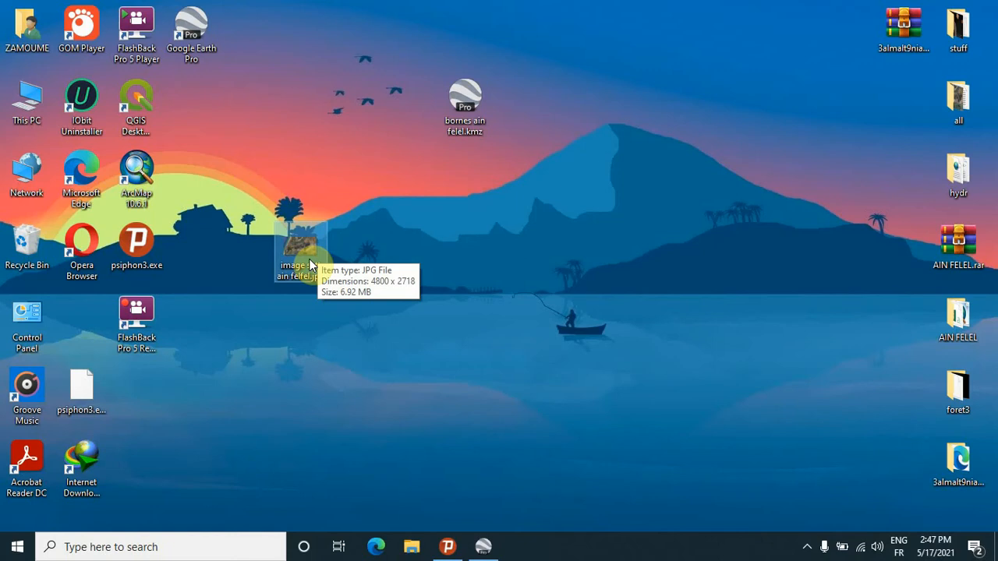
Step: Open image satt ain felfel.jpg from the desktop to check the exported map, and close the viewer
{"action": "double_click", "coordinate": [310, 265]}
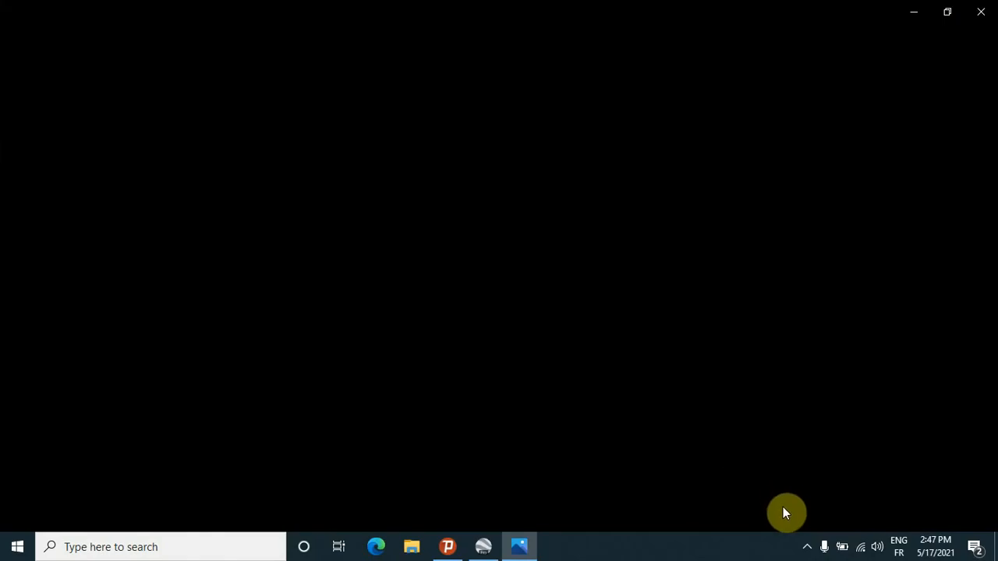
{"action": "left_click", "coordinate": [805, 547]}
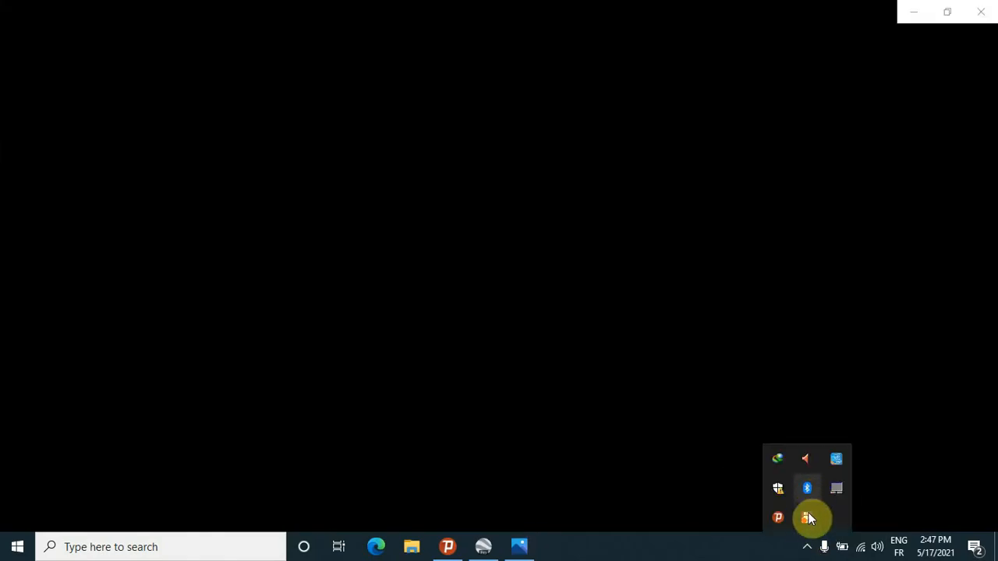
{"action": "right_click", "coordinate": [808, 512]}
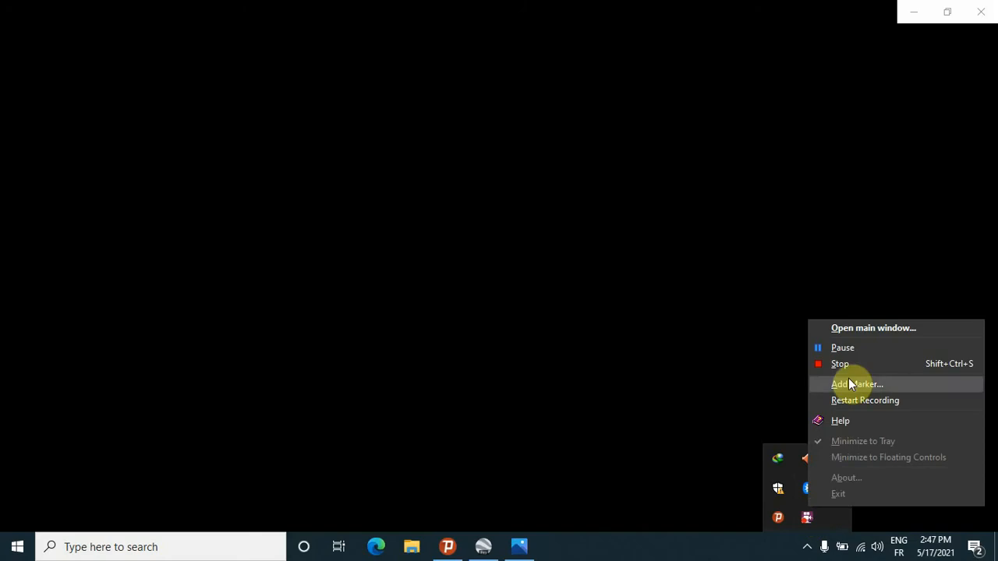
{"action": "left_click", "coordinate": [859, 345]}
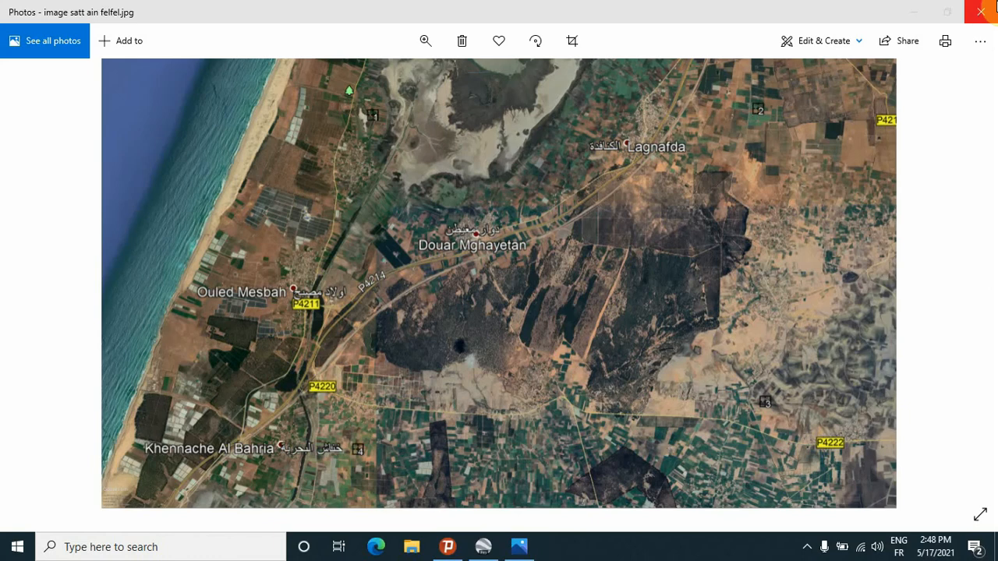
{"action": "left_click", "coordinate": [994, 7]}
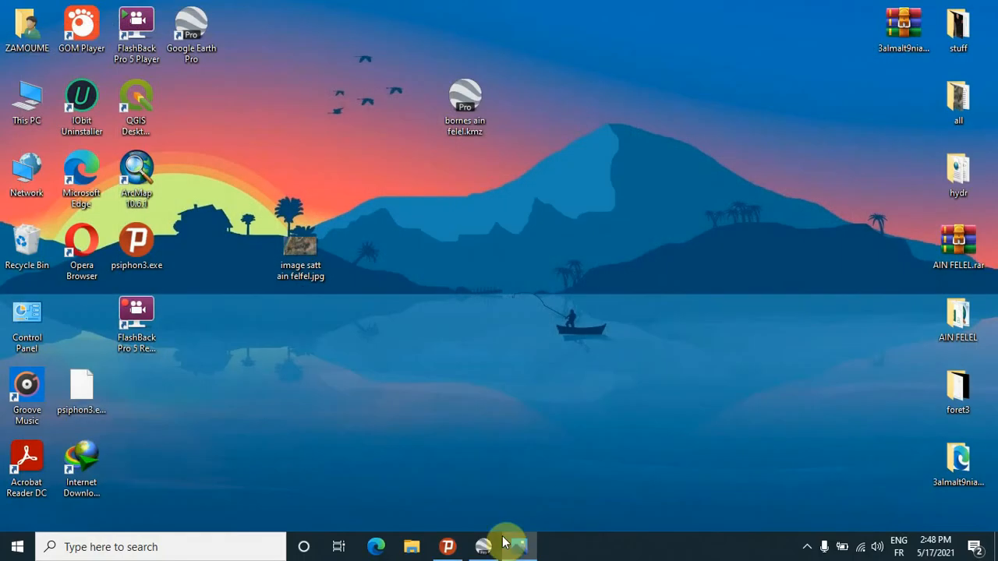
Step: Switch to Google Earth Pro and save the points de callage folder to the Desktop as points de callage.kmz
{"action": "left_click", "coordinate": [483, 546]}
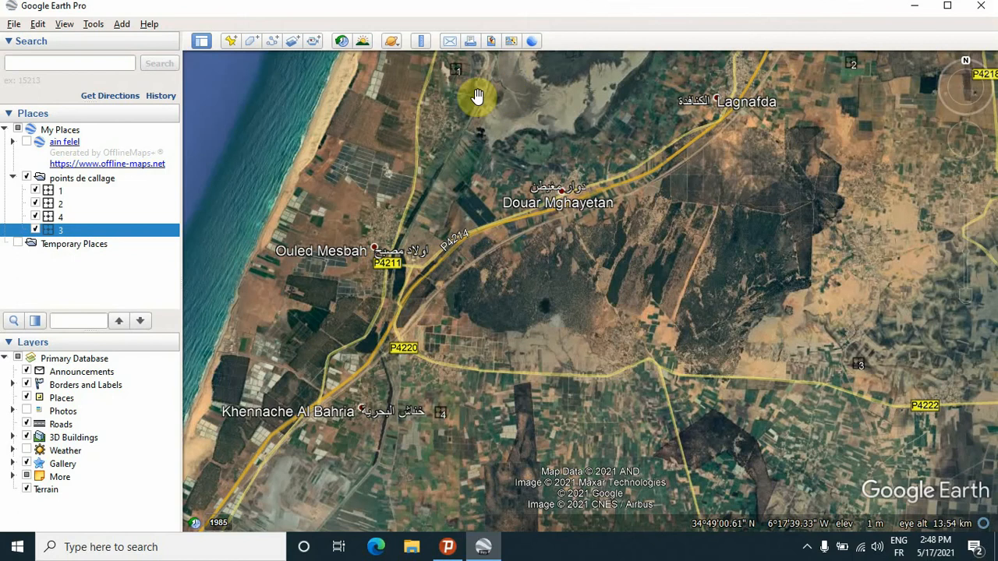
{"action": "left_click", "coordinate": [55, 179]}
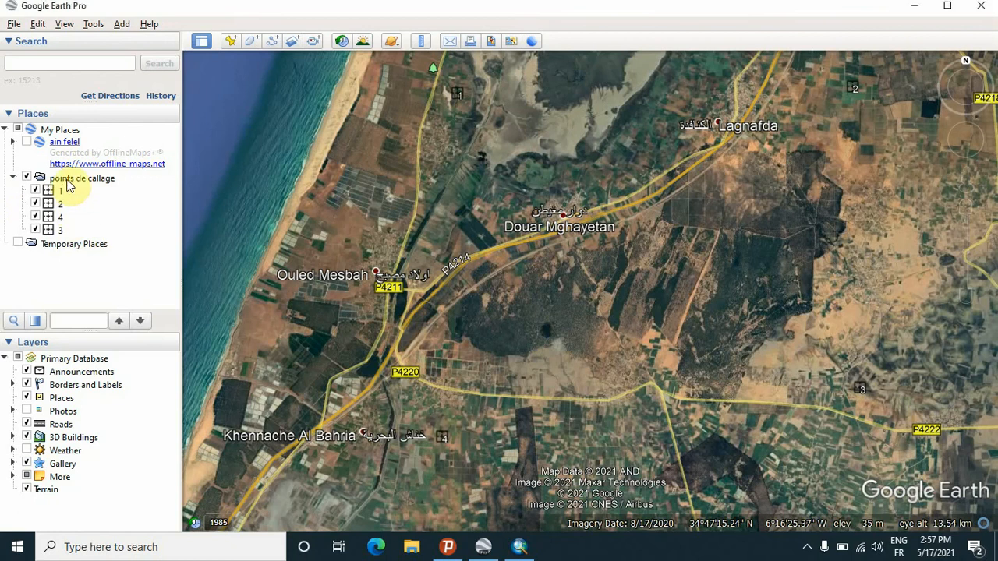
{"action": "left_click", "coordinate": [69, 181]}
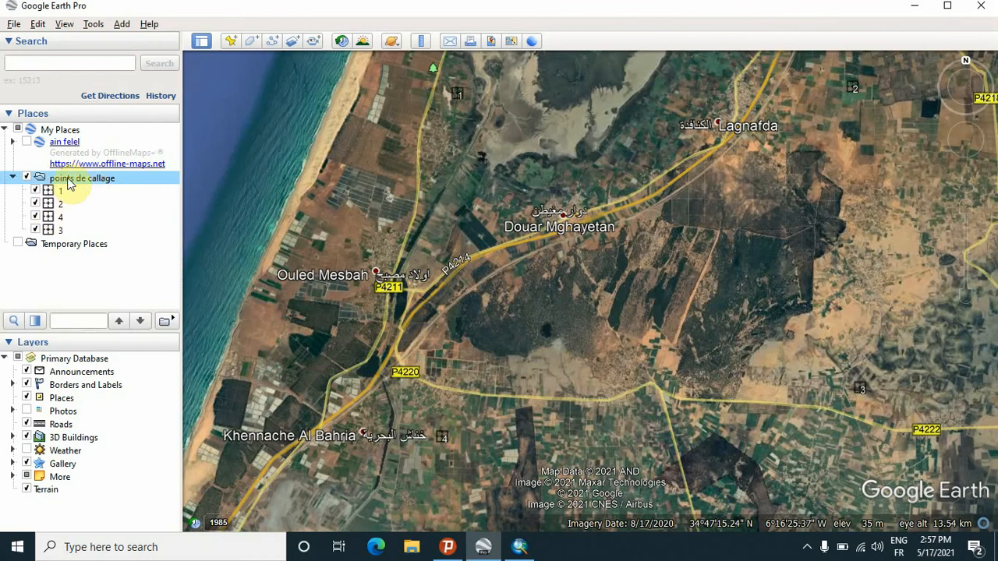
{"action": "right_click", "coordinate": [70, 182]}
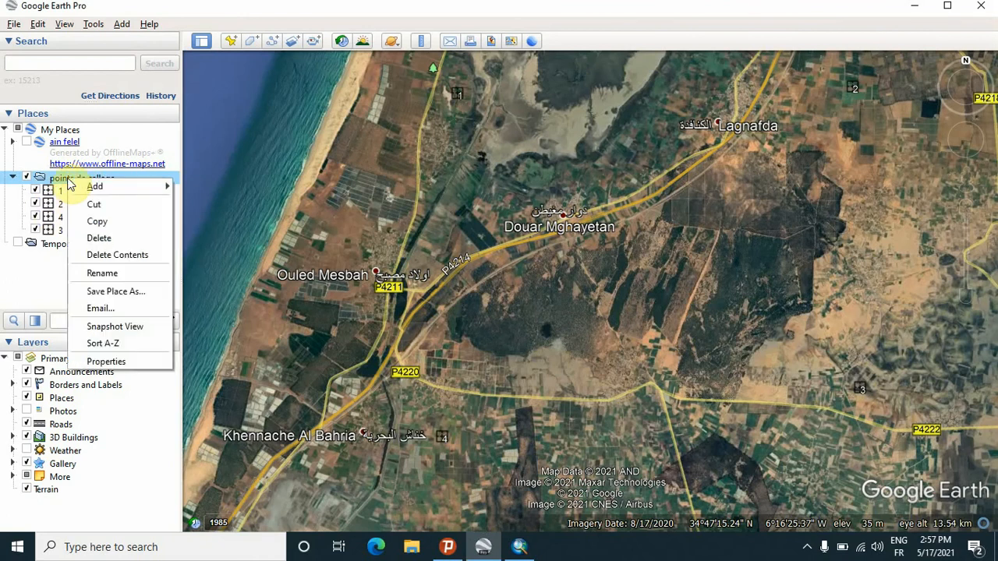
{"action": "left_click", "coordinate": [141, 294]}
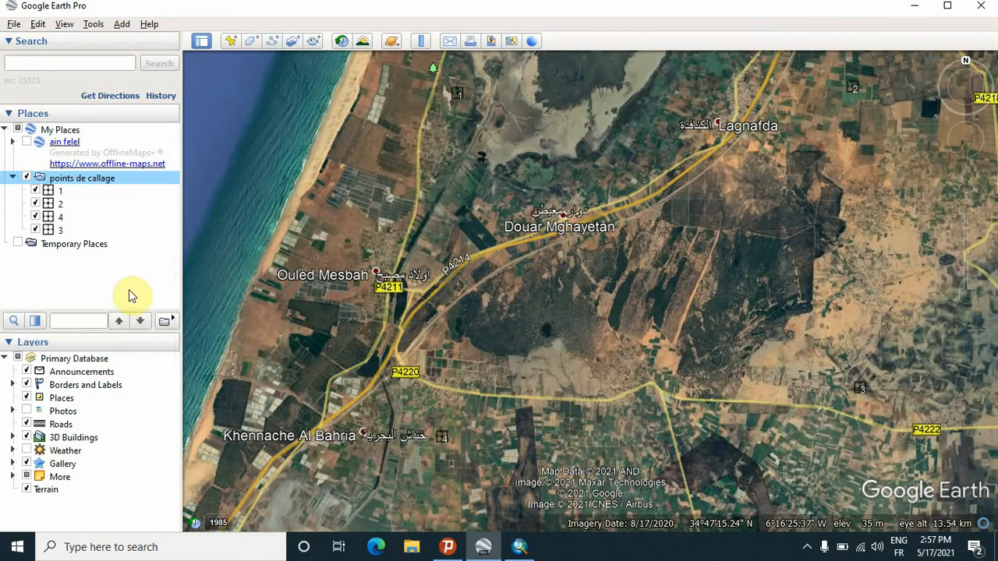
{"action": "scroll", "coordinate": [89, 196], "scroll_direction": "up", "scroll_amount": 1}
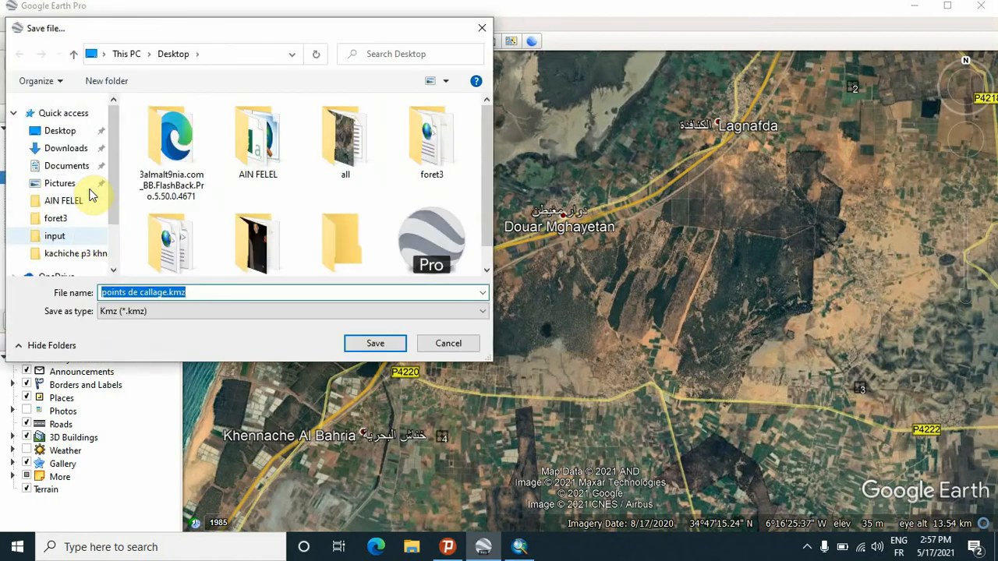
{"action": "left_click", "coordinate": [60, 131]}
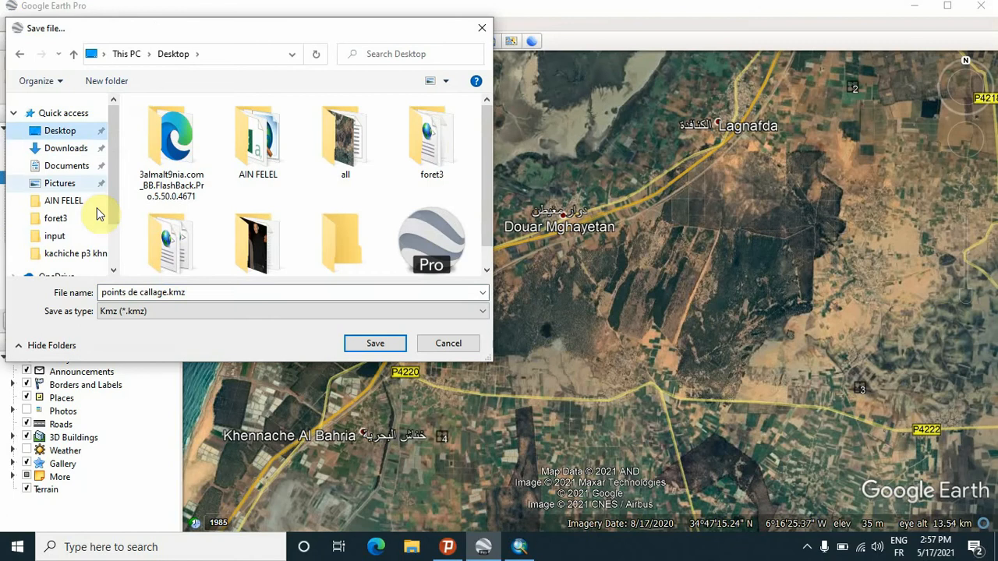
{"action": "triple_click", "coordinate": [161, 295]}
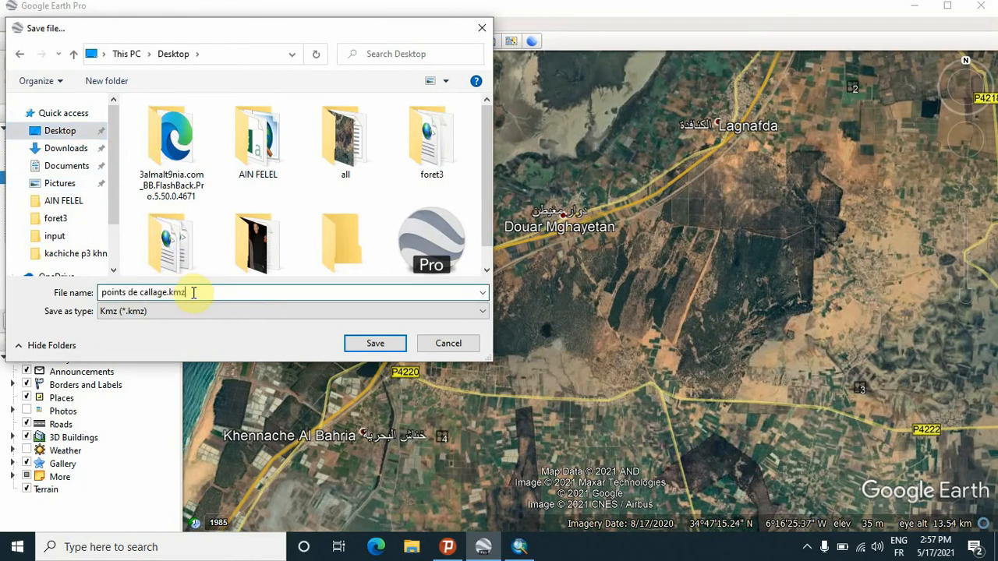
{"action": "left_click", "coordinate": [373, 345]}
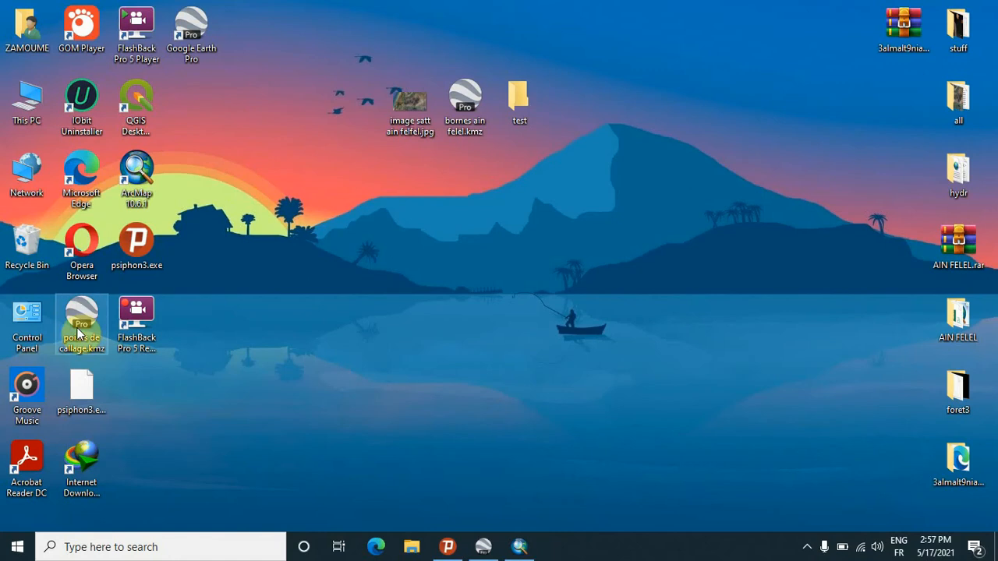
Step: Move points de callage.kmz next to the test folder on the desktop
{"action": "left_click_drag", "start_coordinate": [81, 327], "coordinate": [465, 183]}
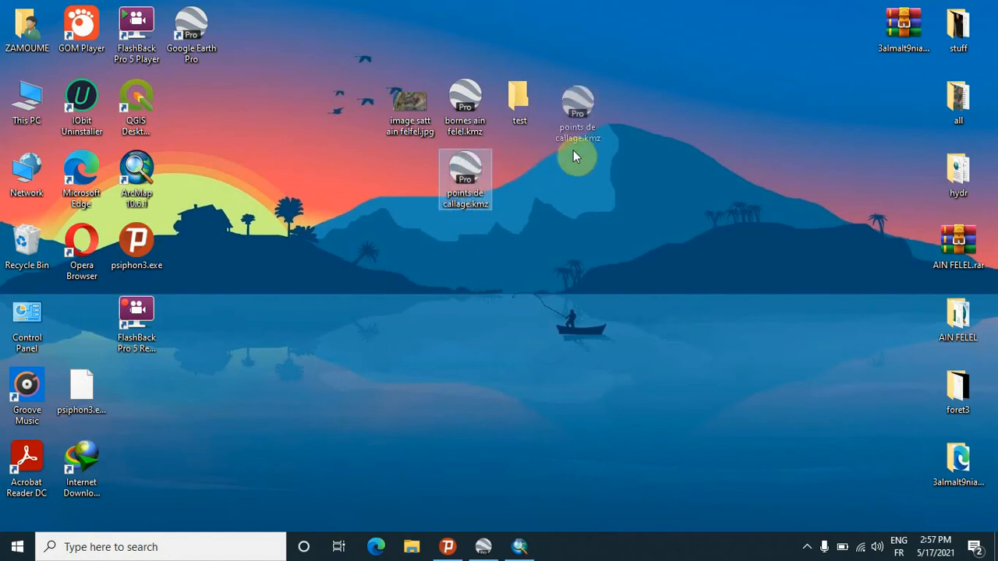
{"action": "left_click_drag", "start_coordinate": [573, 156], "coordinate": [572, 160]}
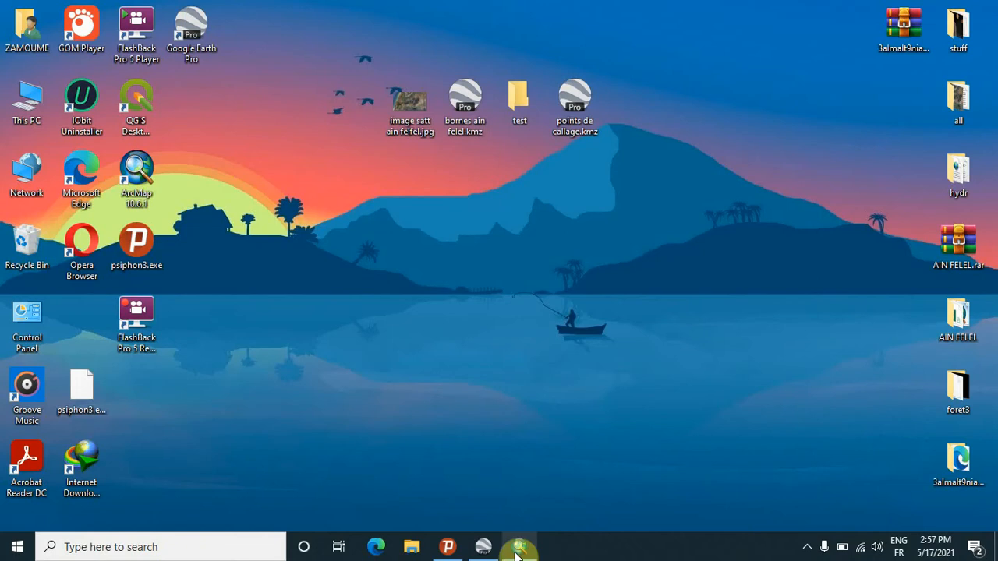
{"action": "left_click", "coordinate": [481, 543]}
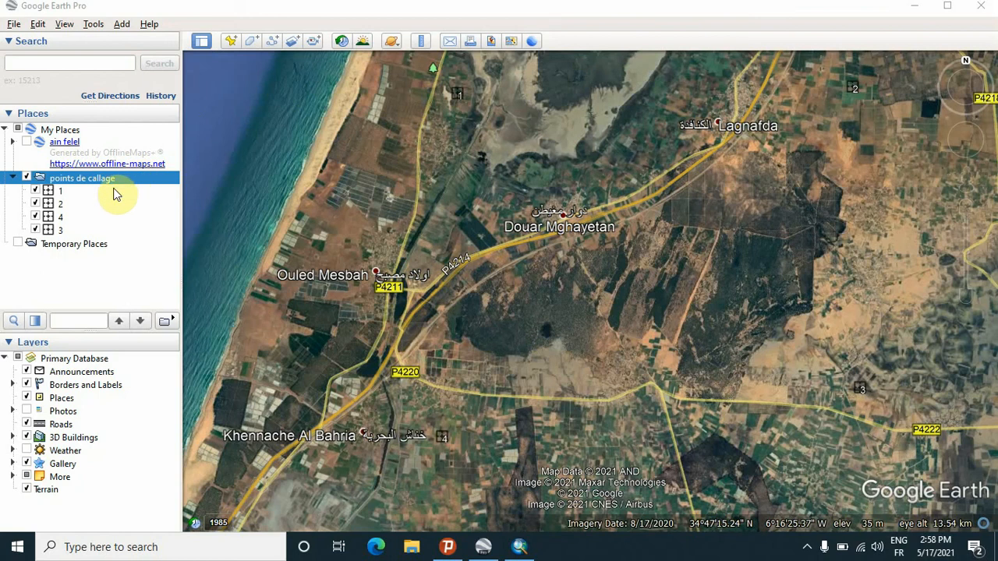
{"action": "right_click", "coordinate": [72, 184]}
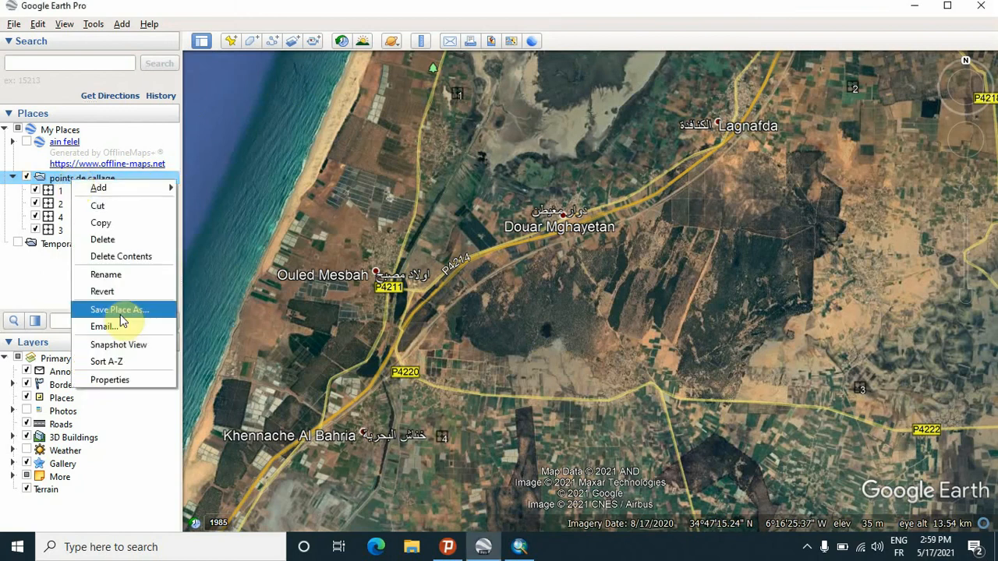
{"action": "left_click", "coordinate": [207, 7]}
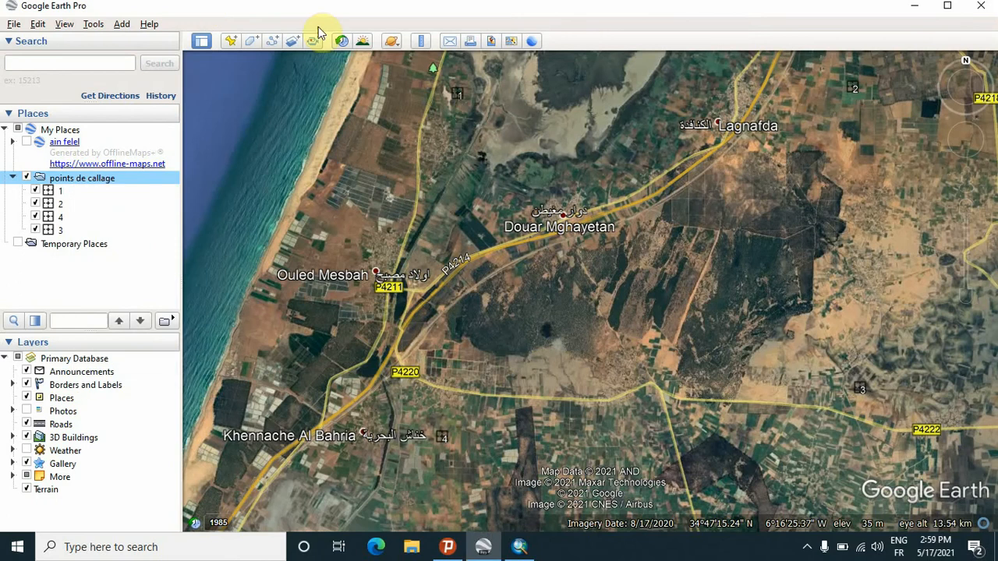
Step: Return to the desktop and move the satellite image, bornes ain felel.kmz and points de callage.kmz into the test folder
{"action": "left_click", "coordinate": [914, 6]}
{"action": "left_click_drag", "start_coordinate": [465, 106], "coordinate": [520, 147]}
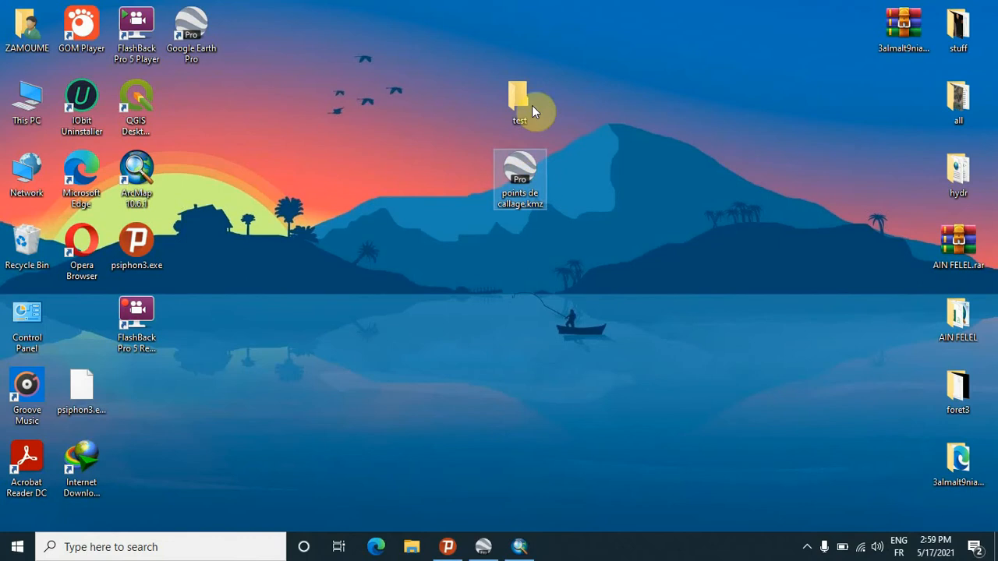
Step: Switch to ArcMap and set the data frame's coordinate system to the favorite Nord Maroc (degrees)
{"action": "left_click", "coordinate": [519, 547]}
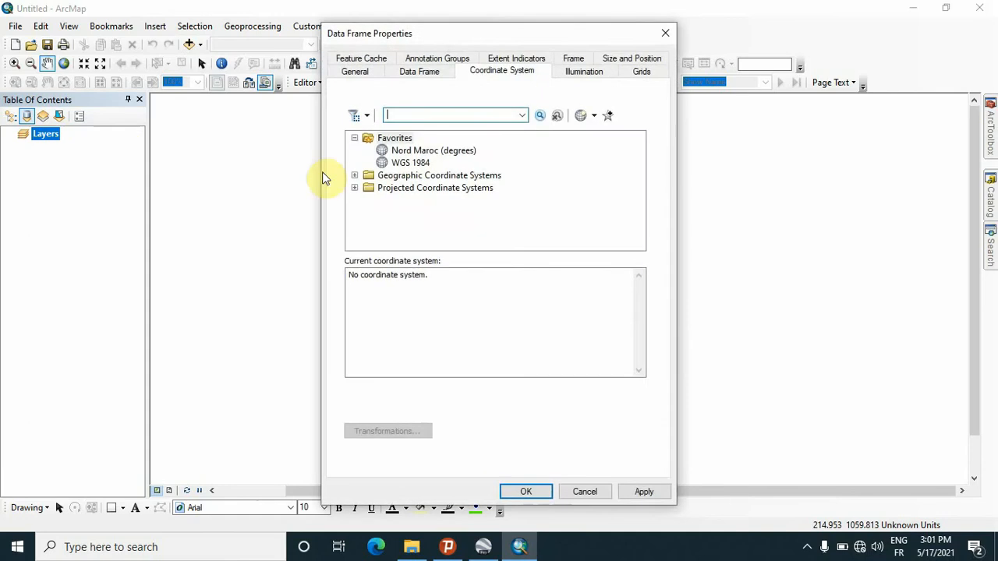
{"action": "left_click", "coordinate": [427, 151]}
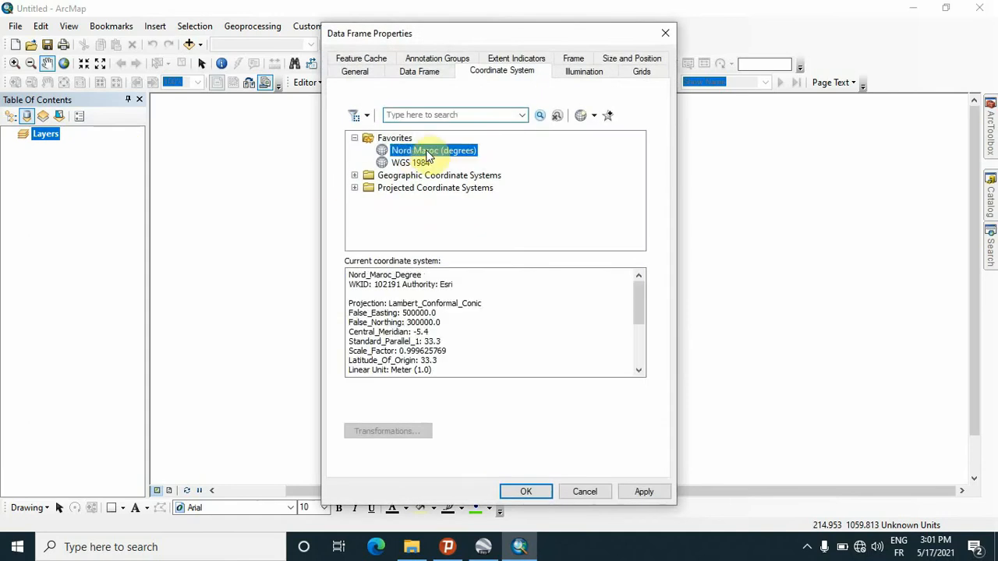
{"action": "left_click", "coordinate": [525, 492]}
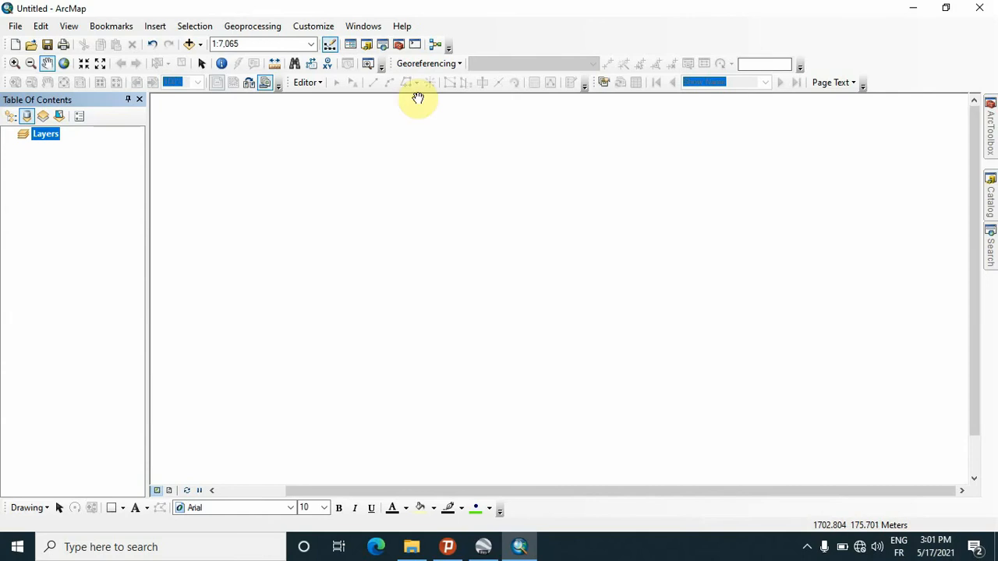
Step: Turn the ArcMap status bar off and back on
{"action": "left_click", "coordinate": [68, 26]}
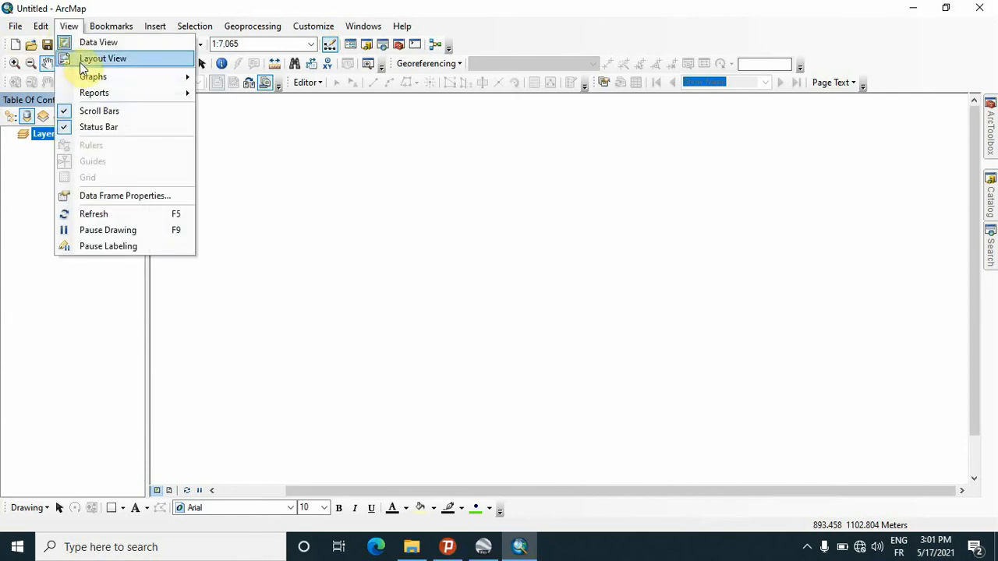
{"action": "left_click", "coordinate": [92, 127]}
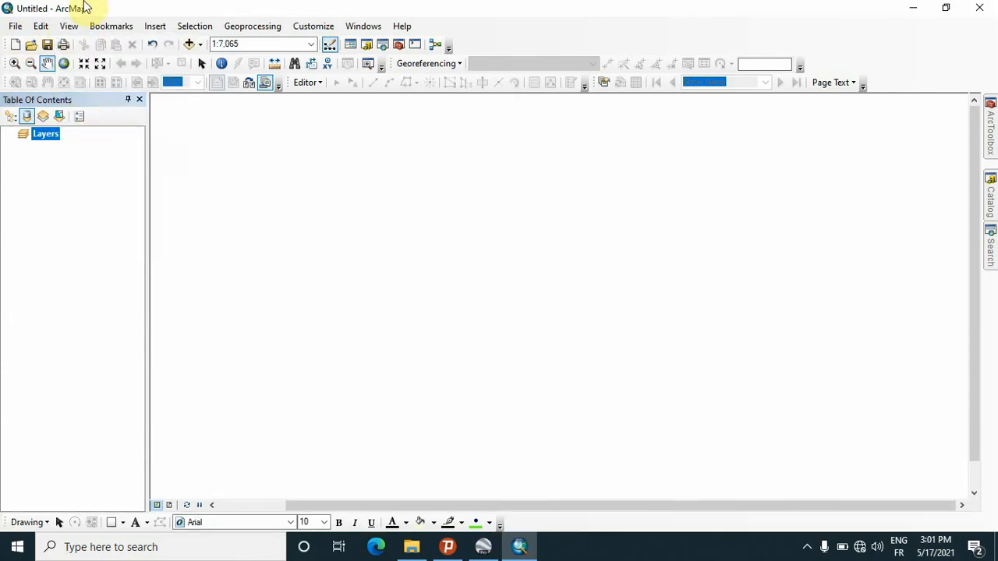
{"action": "left_click", "coordinate": [69, 26]}
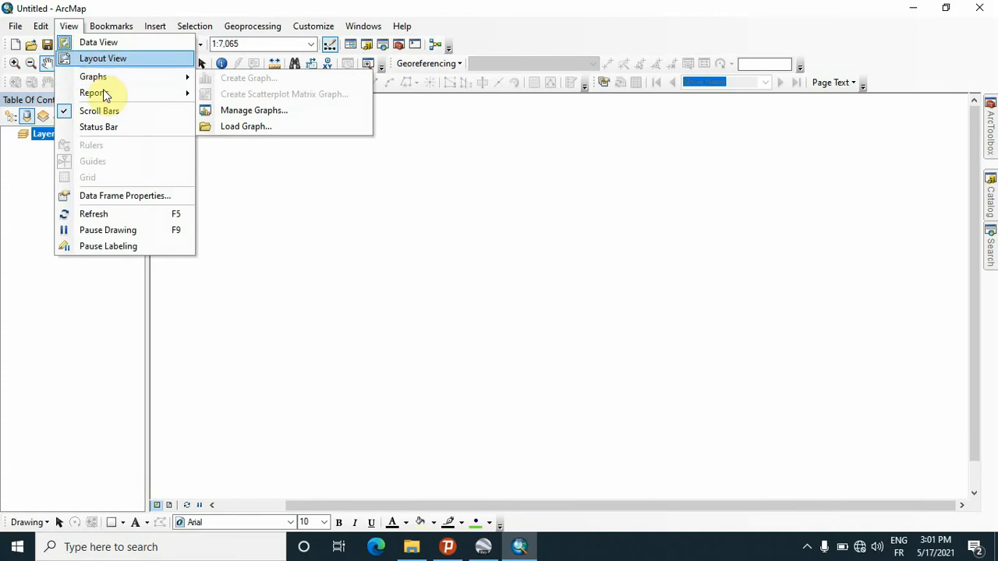
{"action": "left_click", "coordinate": [107, 128]}
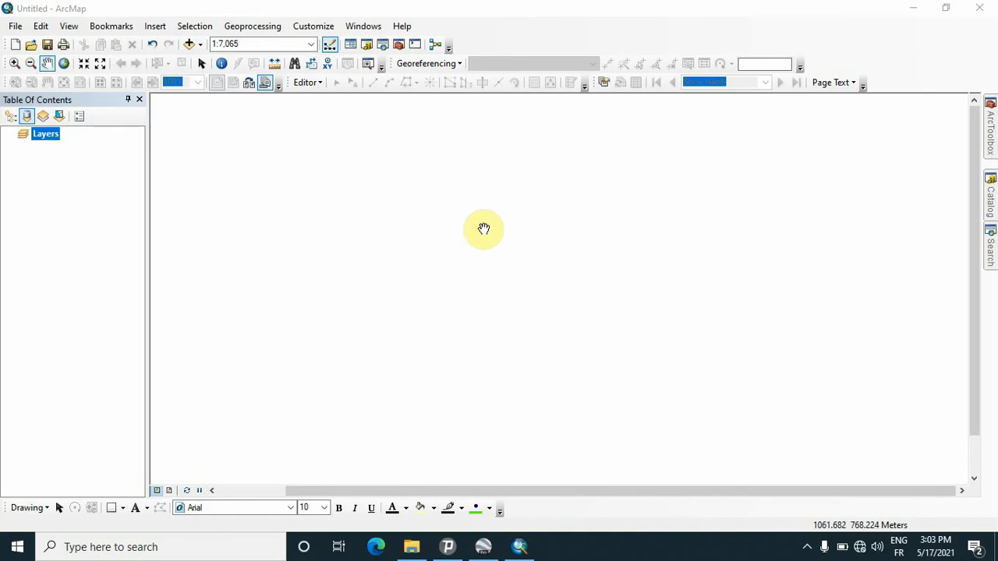
Step: Open the KML To Layer tool from the From KML conversion tools in ArcToolbox
{"action": "left_click", "coordinate": [398, 45]}
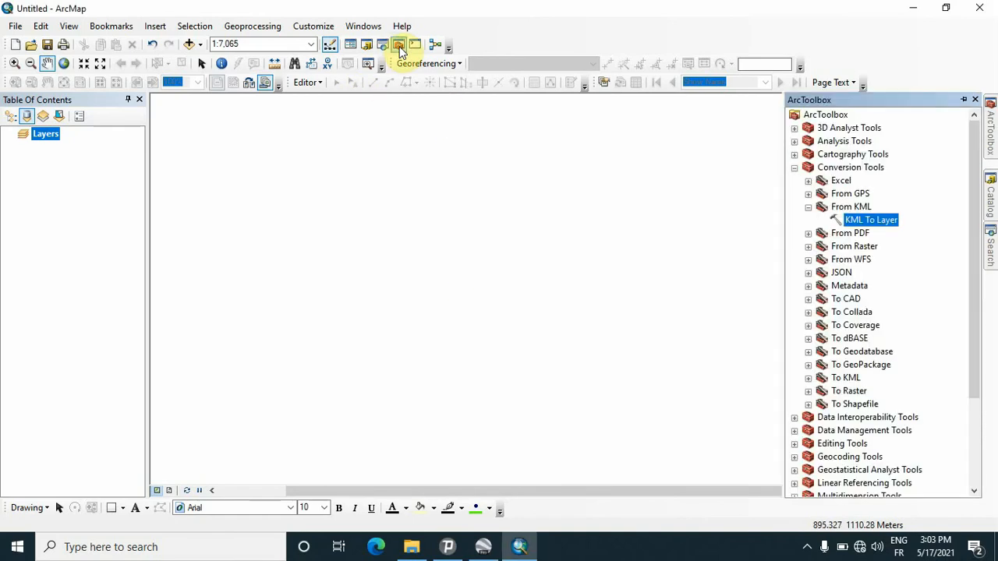
{"action": "left_click", "coordinate": [808, 207]}
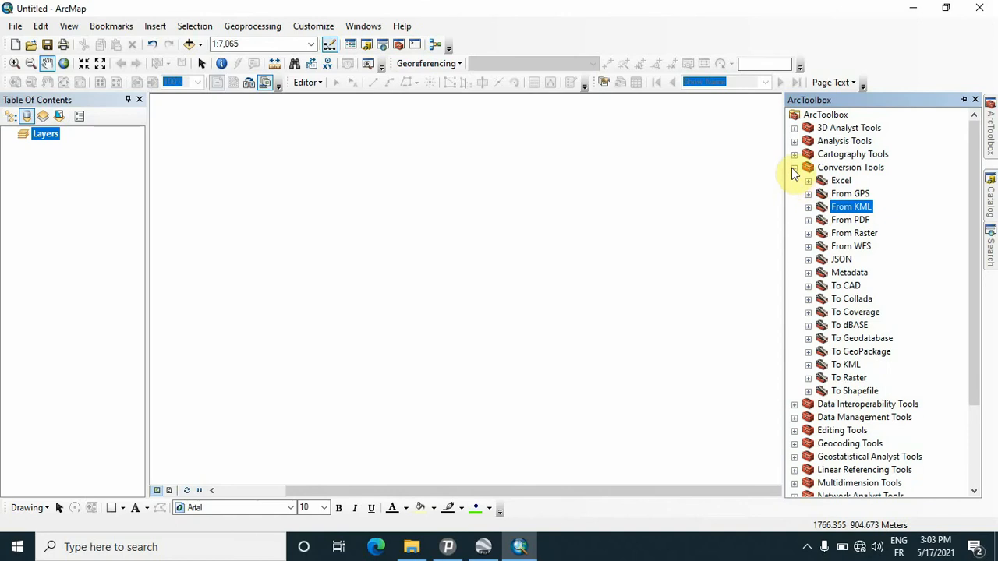
{"action": "left_click", "coordinate": [793, 167]}
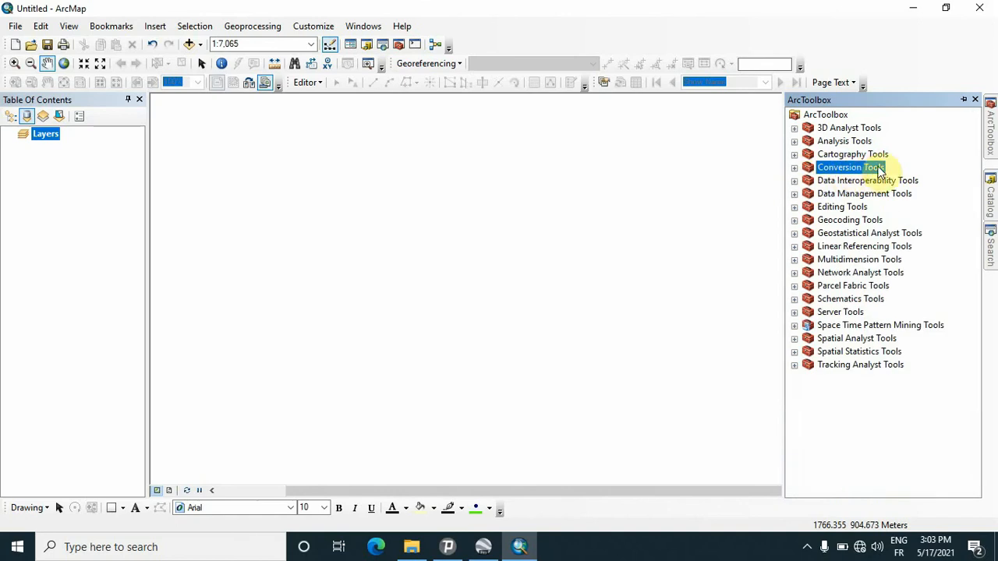
{"action": "double_click", "coordinate": [846, 170]}
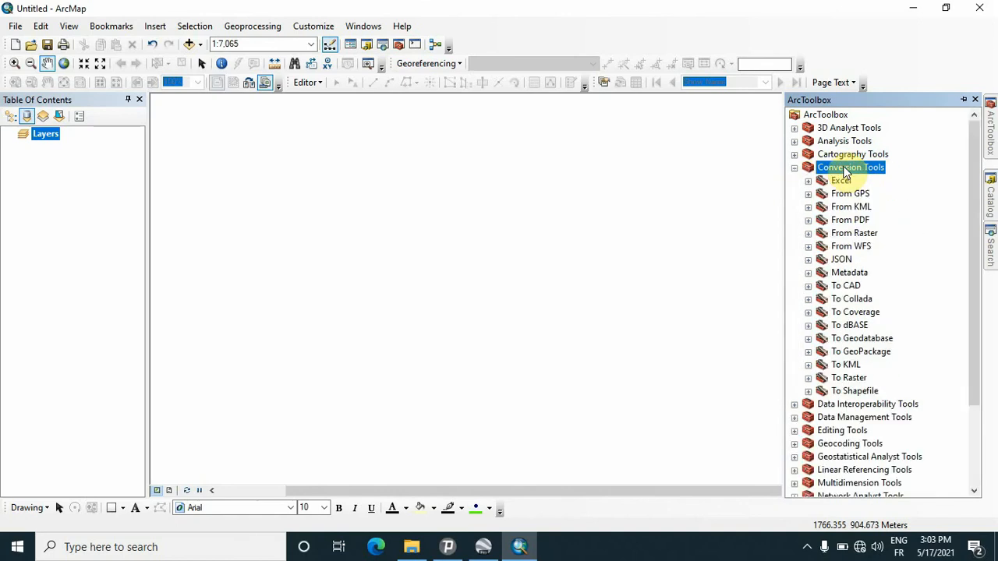
{"action": "left_click", "coordinate": [853, 207]}
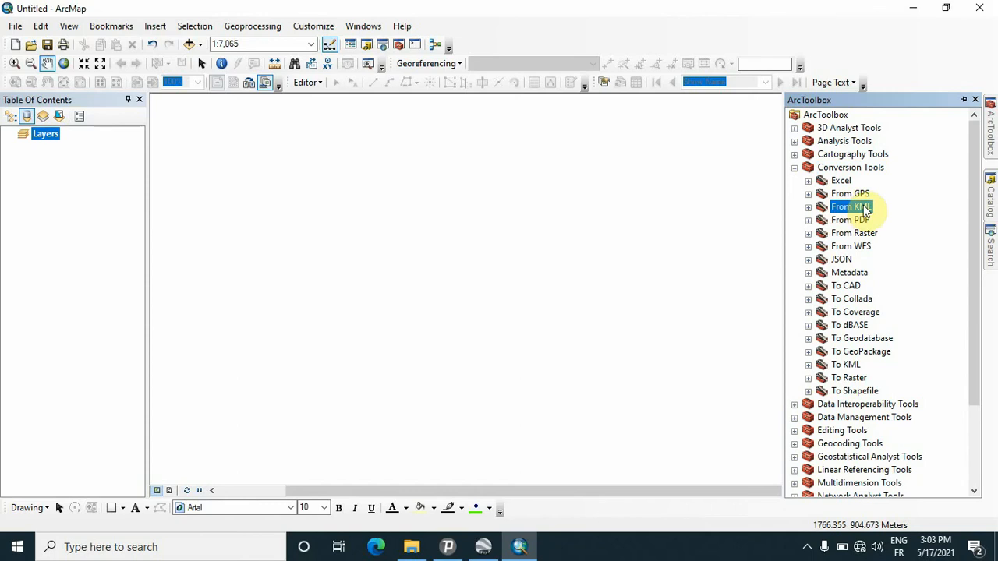
{"action": "double_click", "coordinate": [851, 209]}
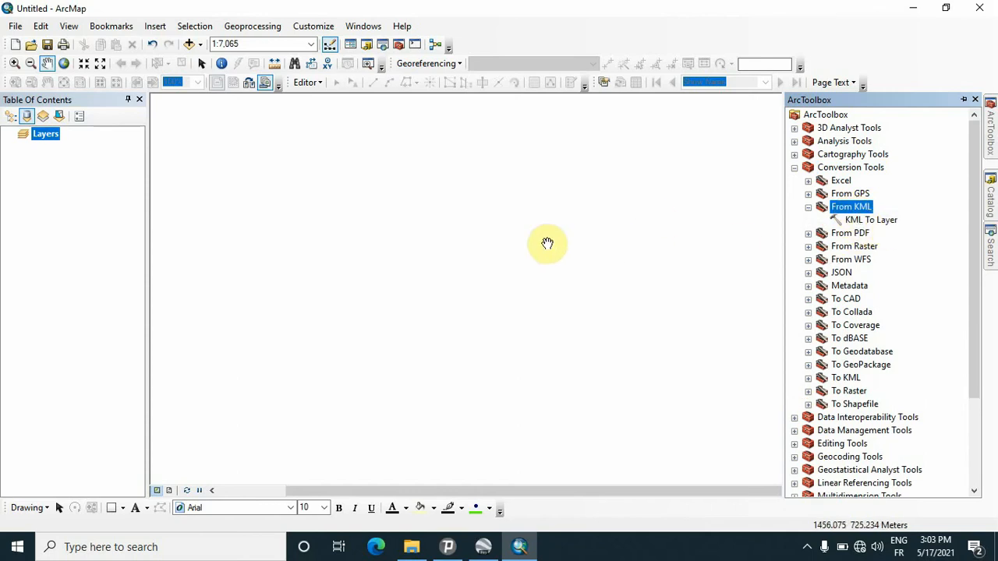
{"action": "left_click", "coordinate": [860, 223]}
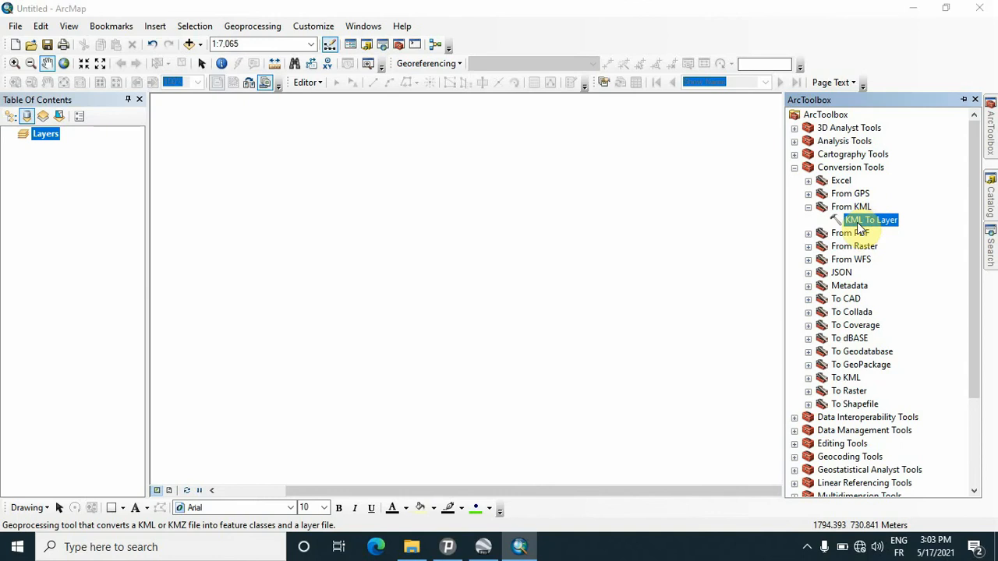
{"action": "double_click", "coordinate": [861, 223]}
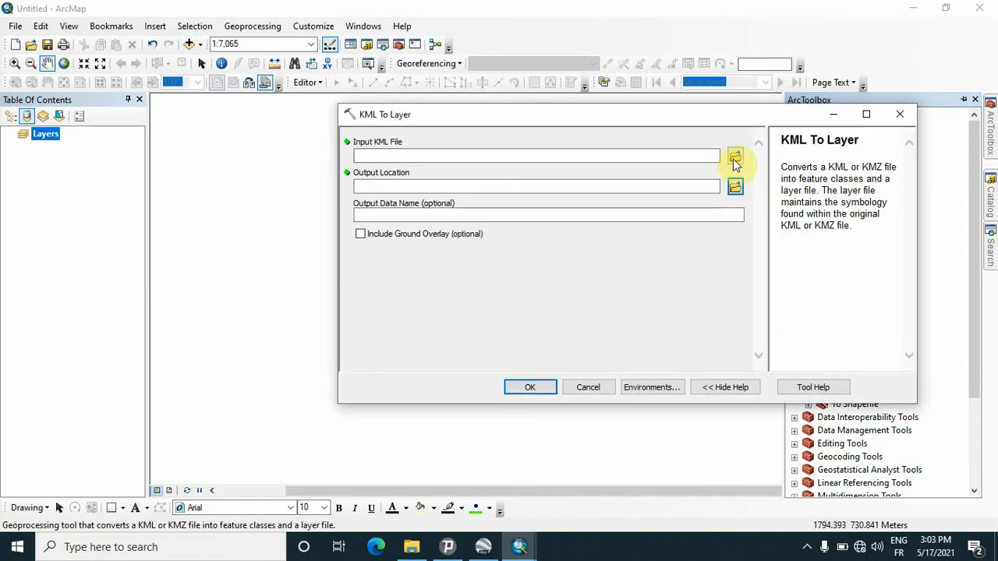
Step: Load points de callage.kmz from the desktop's test folder as the KML To Layer input file
{"action": "left_click", "coordinate": [734, 159]}
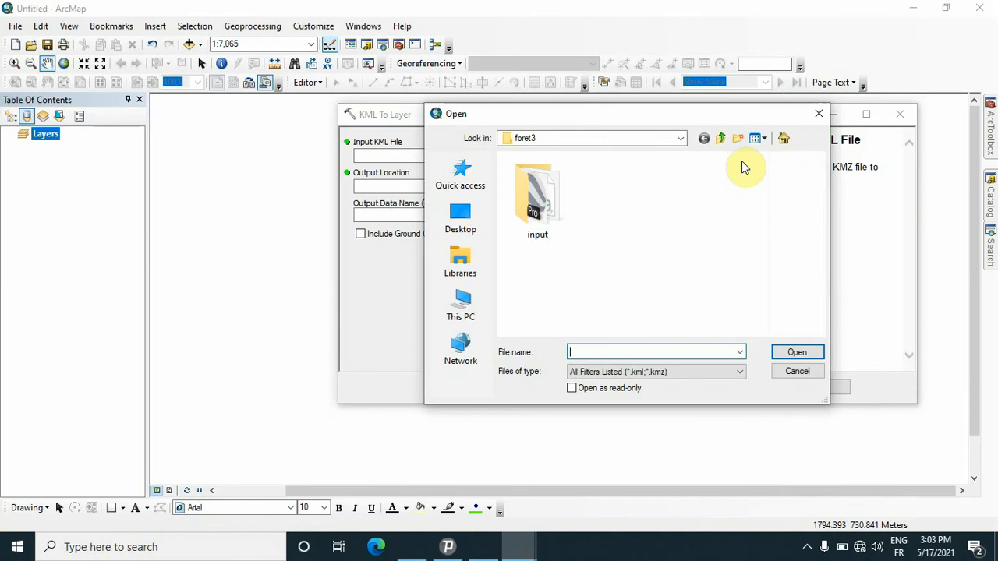
{"action": "left_click", "coordinate": [464, 214]}
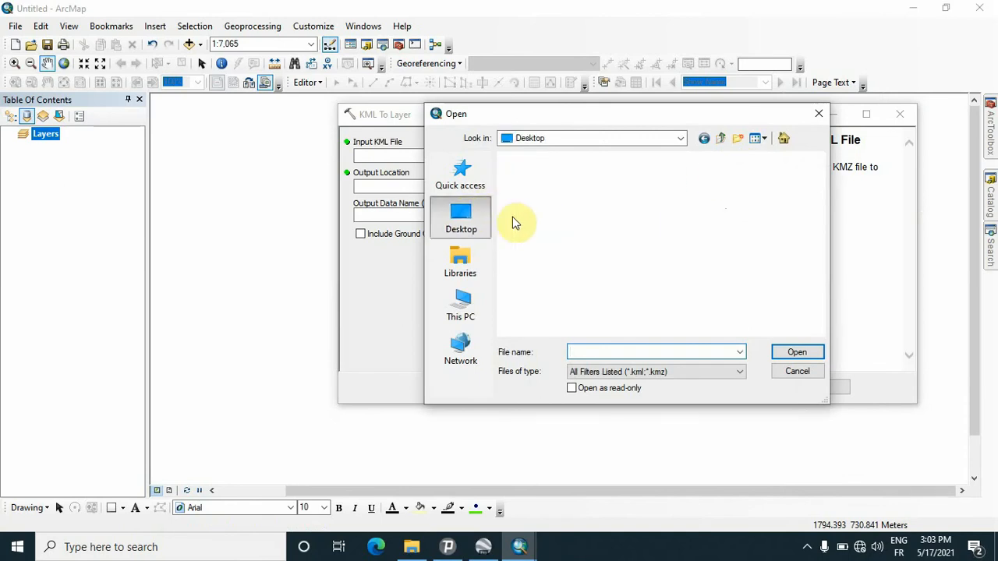
{"action": "scroll", "coordinate": [691, 315], "scroll_direction": "down", "scroll_amount": 5}
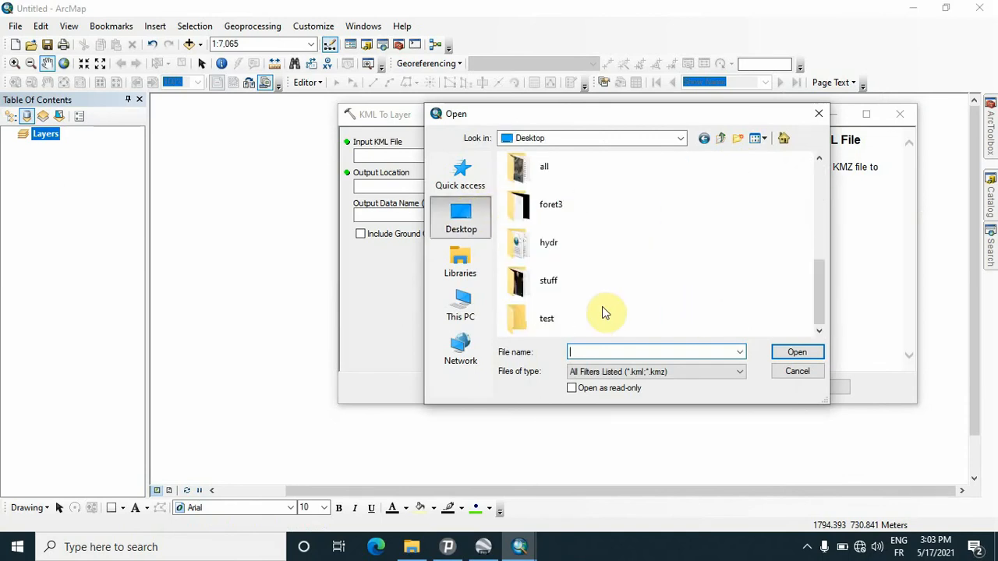
{"action": "double_click", "coordinate": [534, 318]}
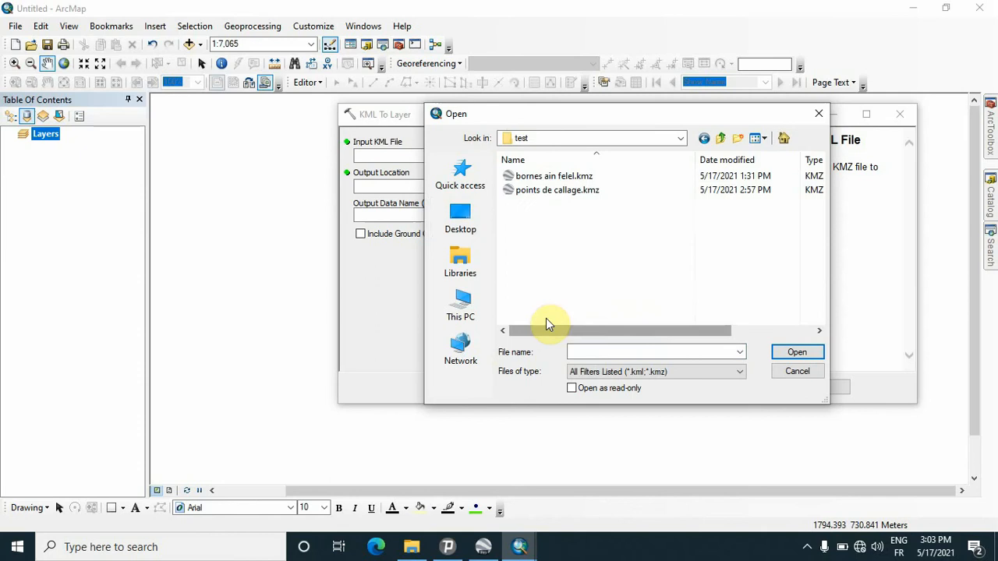
{"action": "left_click", "coordinate": [574, 195]}
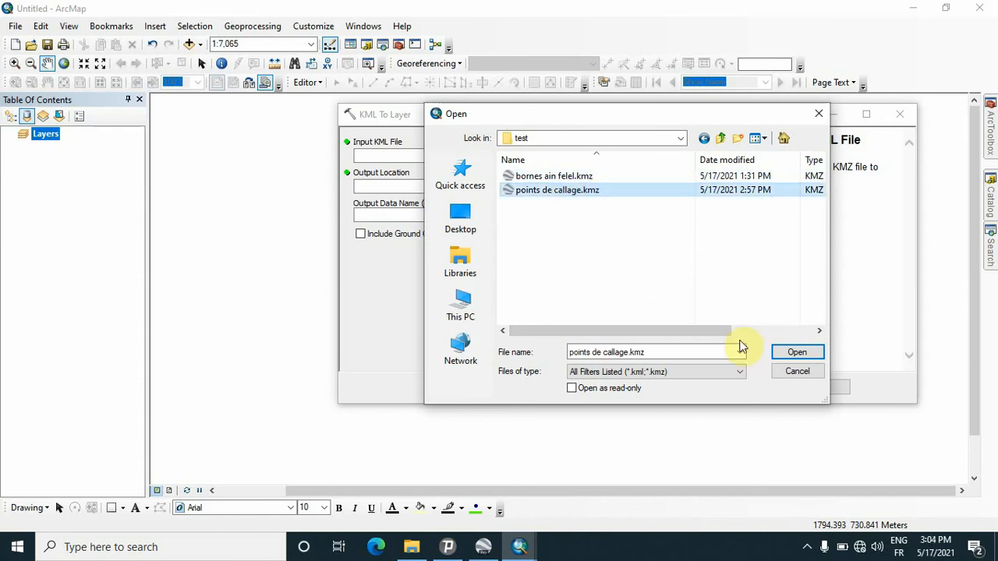
{"action": "left_click", "coordinate": [796, 355]}
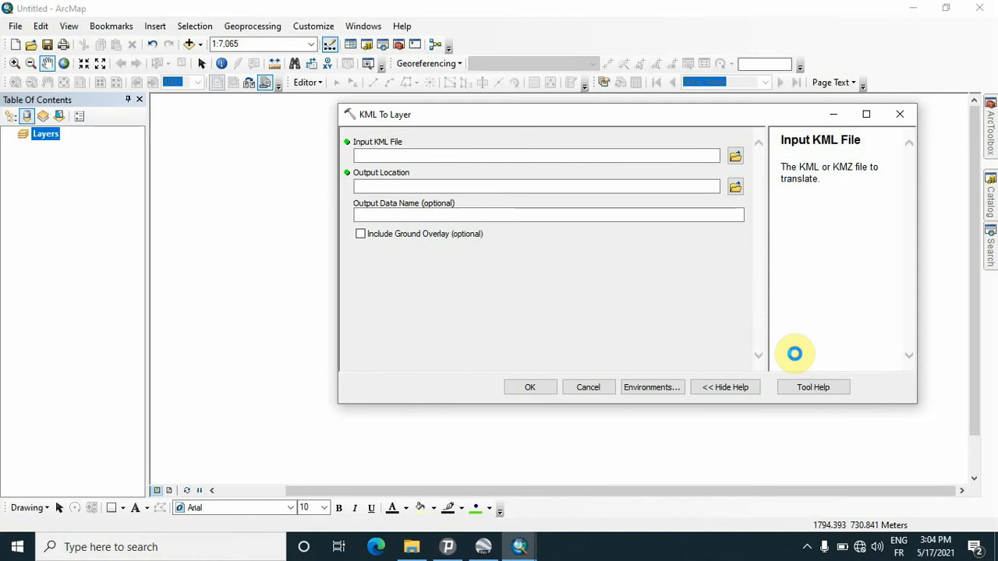
{"action": "left_click", "coordinate": [427, 160]}
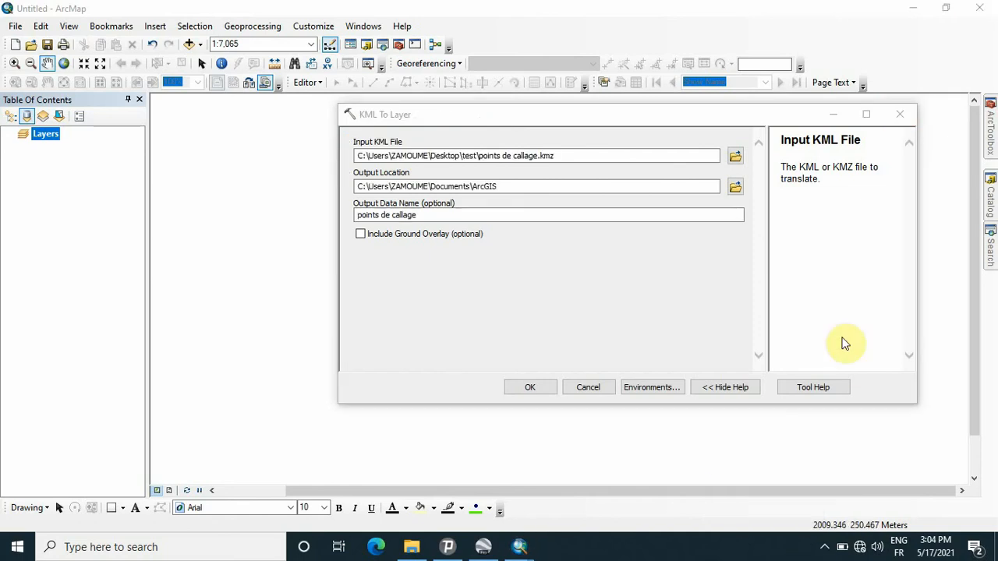
Step: Set the output location to the desktop's test folder, keep points de callage as output data name, and run the KML conversion
{"action": "left_click", "coordinate": [737, 188]}
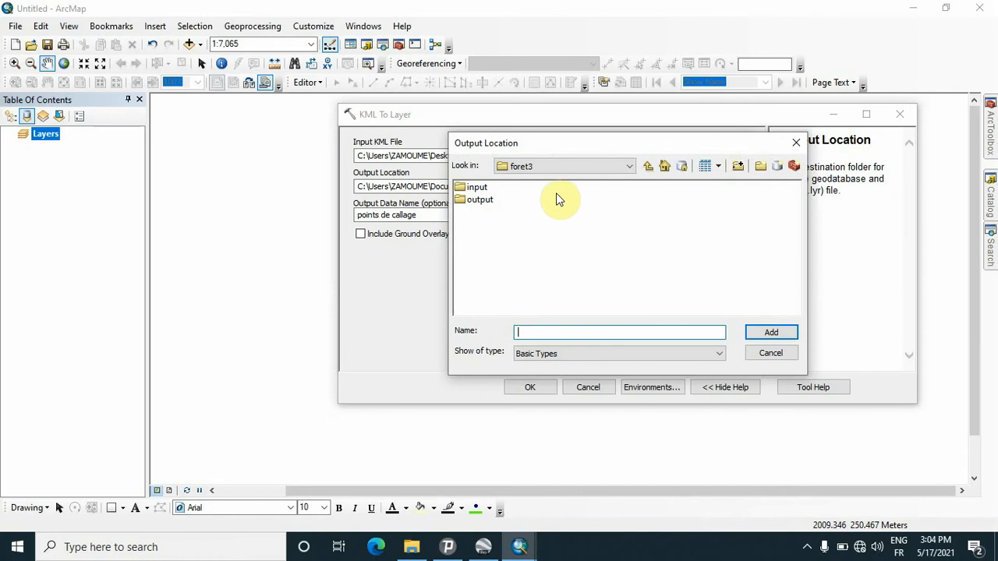
{"action": "left_click", "coordinate": [593, 166]}
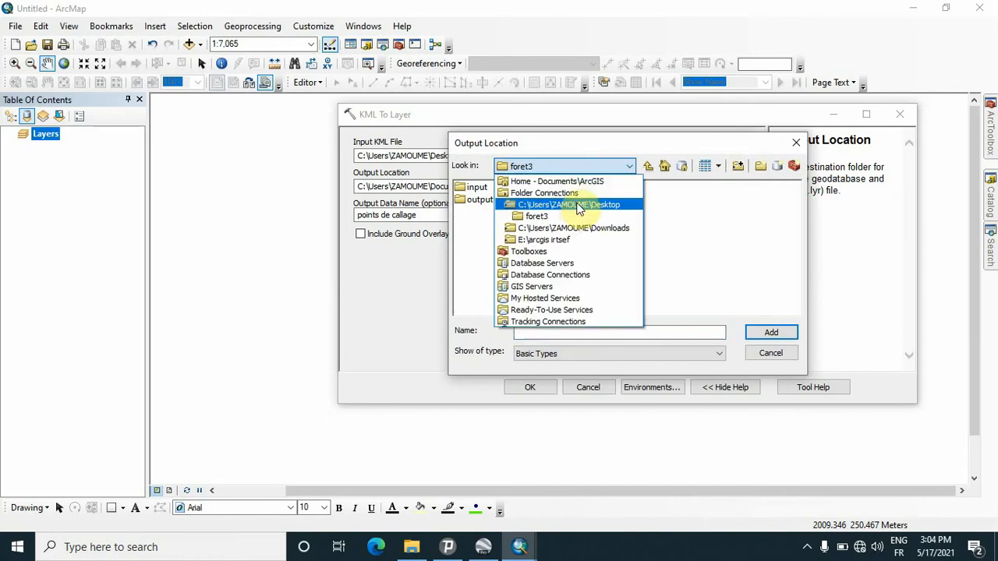
{"action": "left_click", "coordinate": [583, 205]}
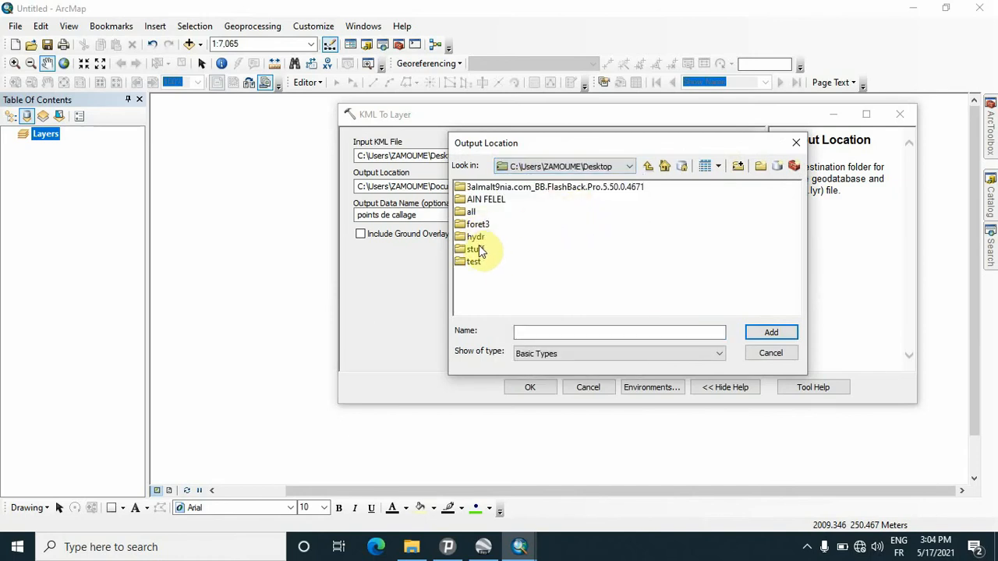
{"action": "double_click", "coordinate": [473, 264]}
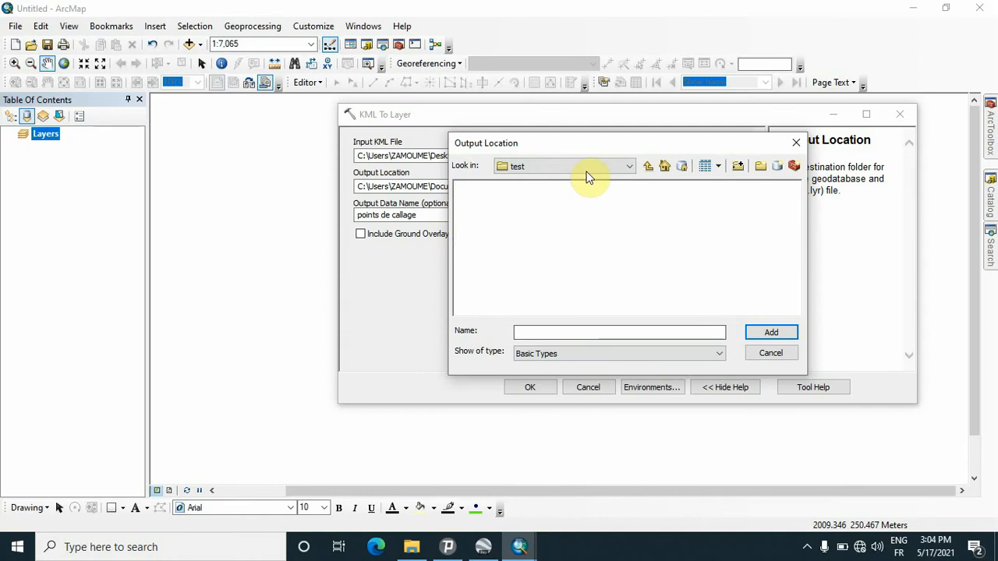
{"action": "left_click", "coordinate": [621, 167]}
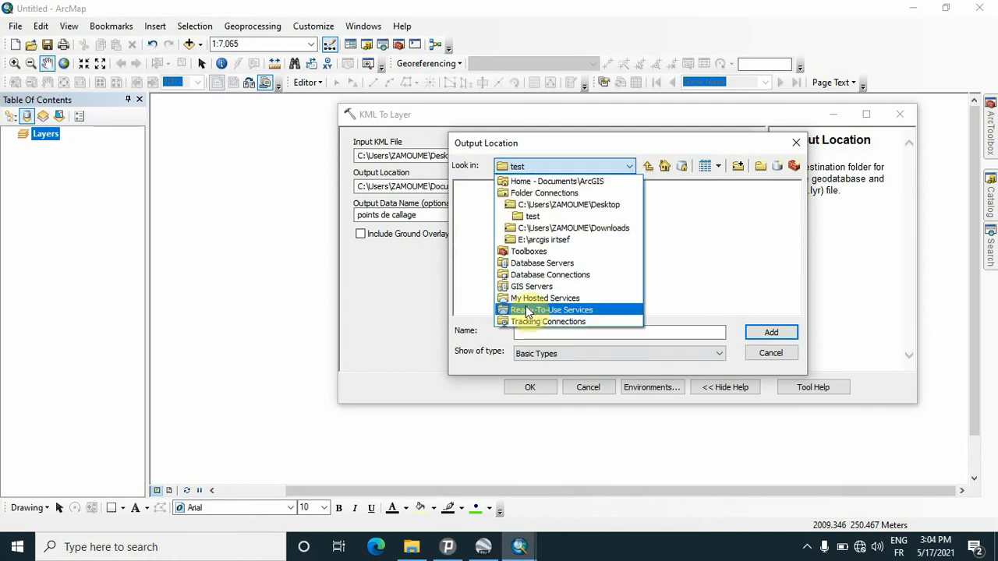
{"action": "left_click", "coordinate": [584, 205]}
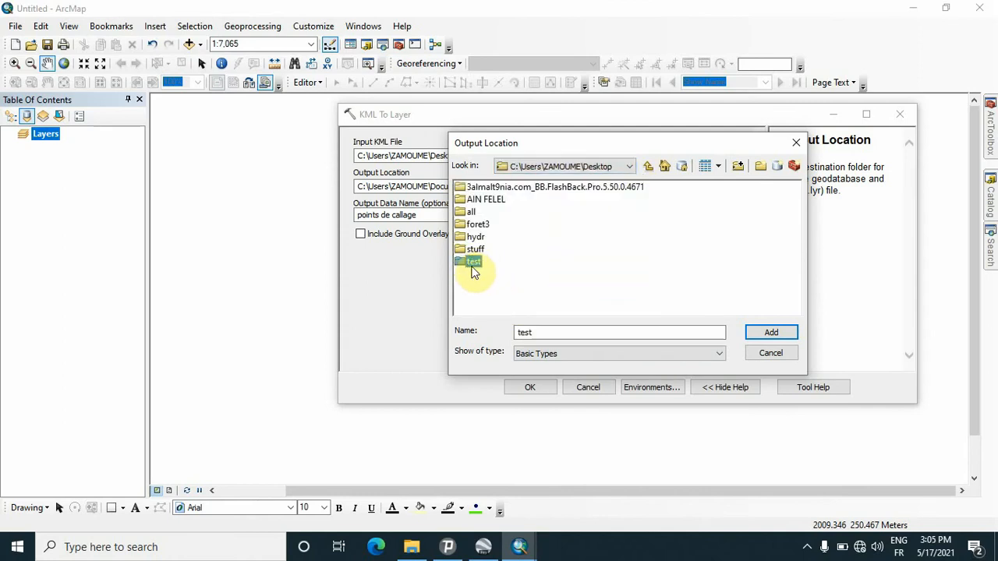
{"action": "left_click", "coordinate": [776, 333]}
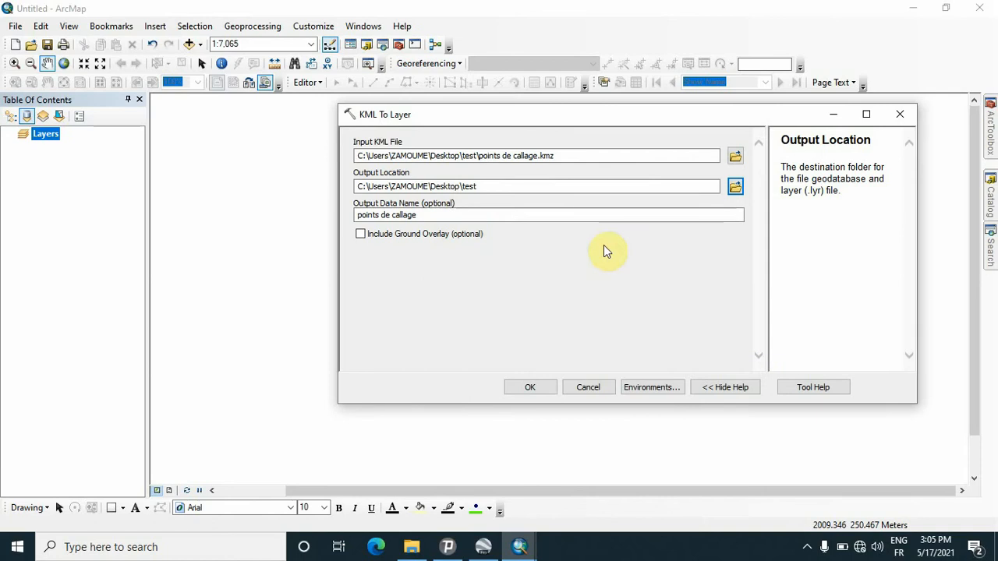
{"action": "left_click_drag", "start_coordinate": [437, 218], "coordinate": [357, 225]}
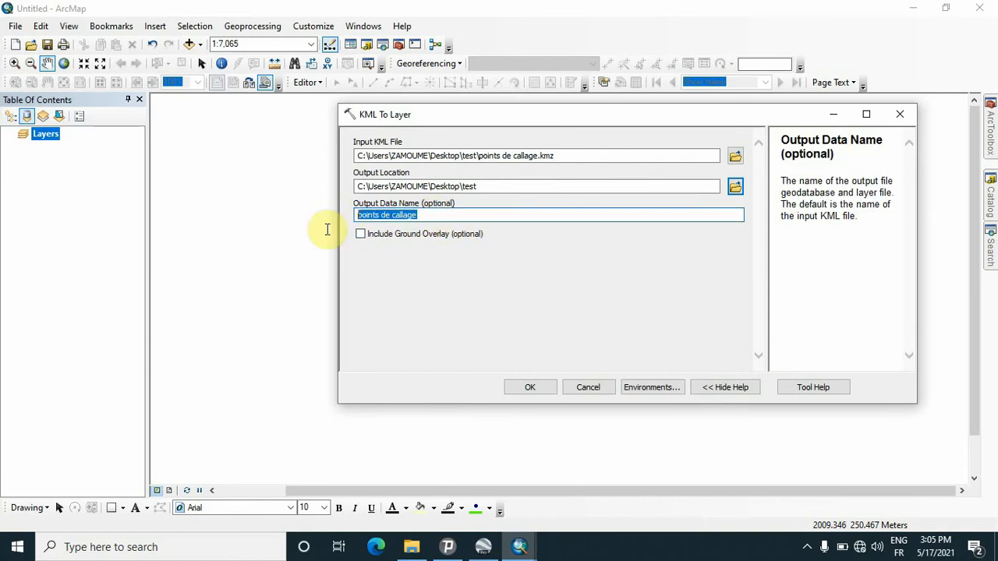
{"action": "left_click", "coordinate": [448, 224]}
{"action": "left_click", "coordinate": [529, 388]}
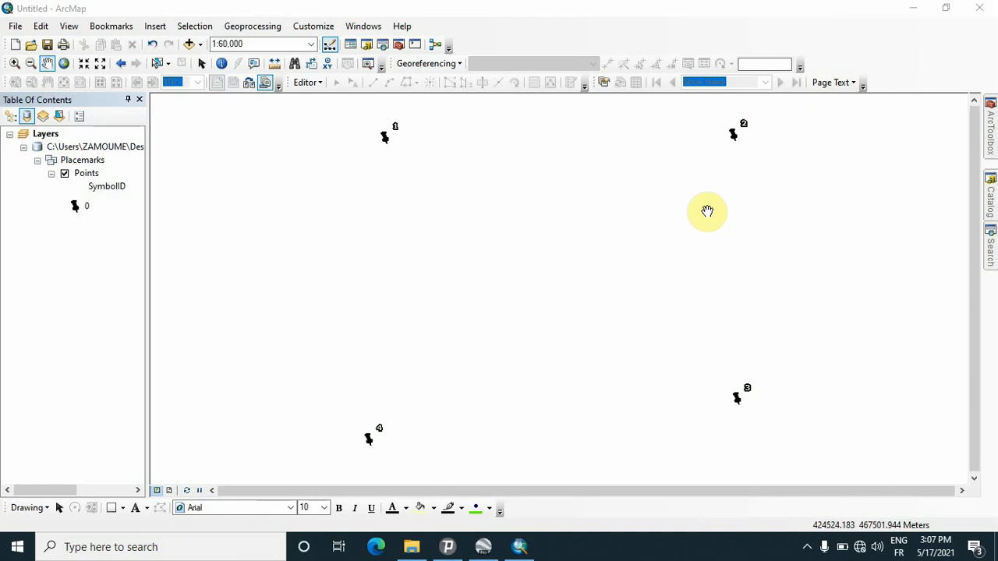
Step: Open the Project tool from the Projections and Transformations set of the Data Management Tools in ArcToolbox
{"action": "left_click", "coordinate": [399, 45]}
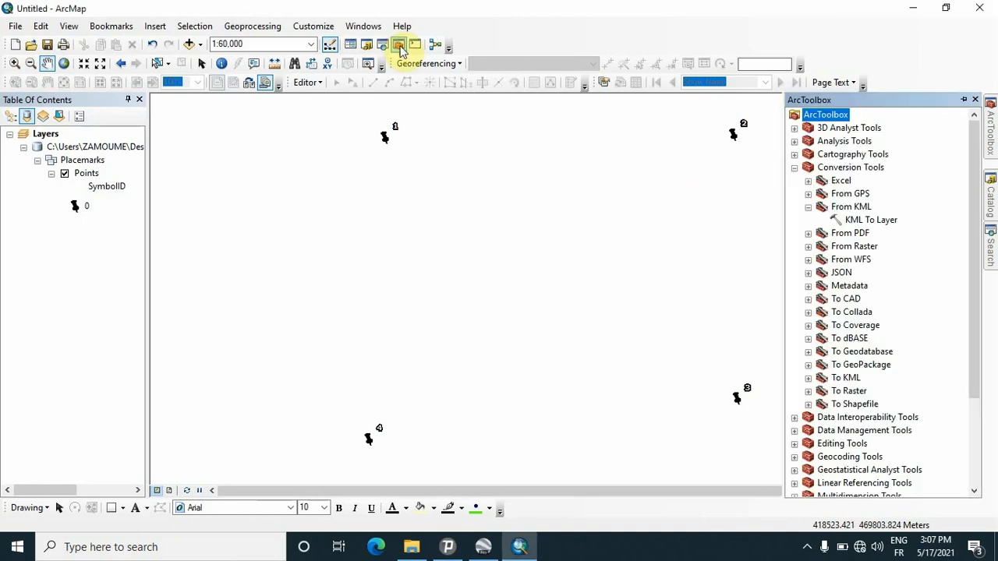
{"action": "left_click", "coordinate": [807, 207]}
{"action": "left_click", "coordinate": [795, 168]}
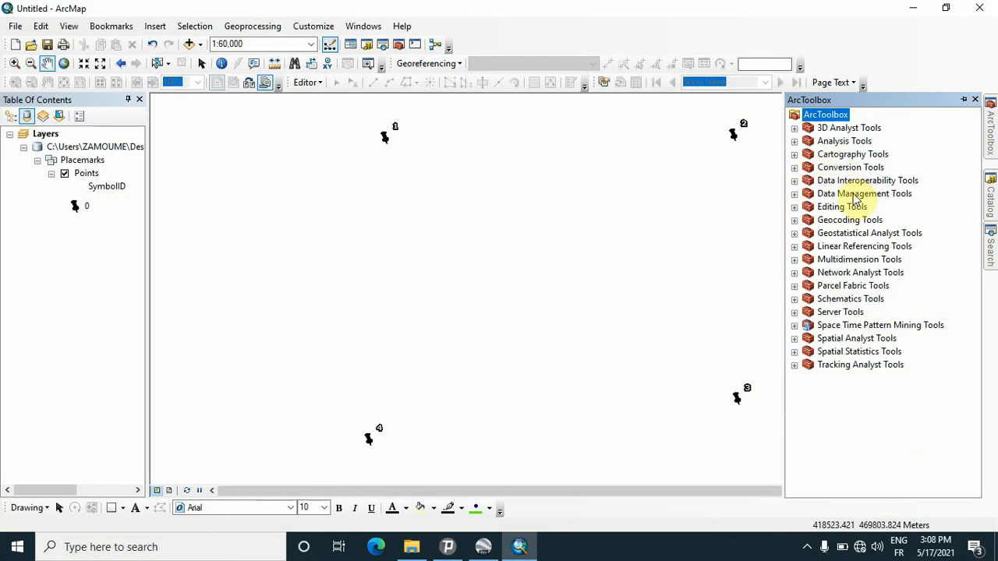
{"action": "double_click", "coordinate": [856, 194]}
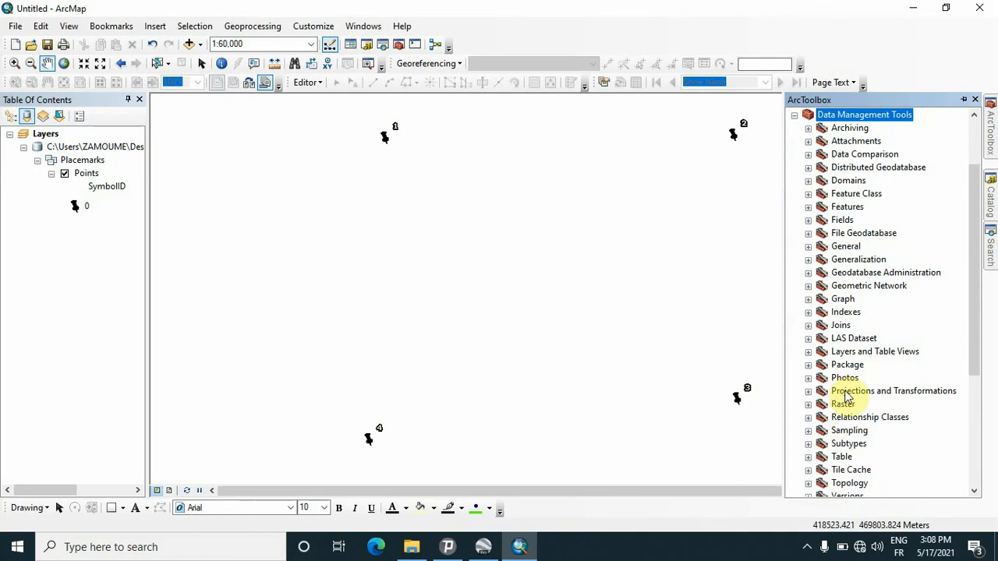
{"action": "left_click", "coordinate": [930, 391]}
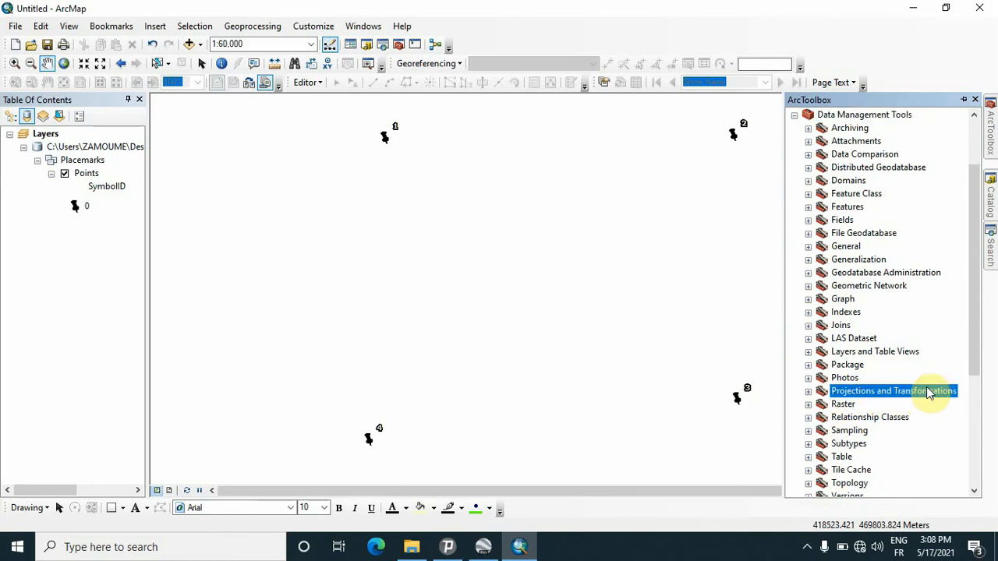
{"action": "double_click", "coordinate": [879, 397]}
{"action": "scroll", "coordinate": [885, 409], "scroll_direction": "down", "scroll_amount": 2}
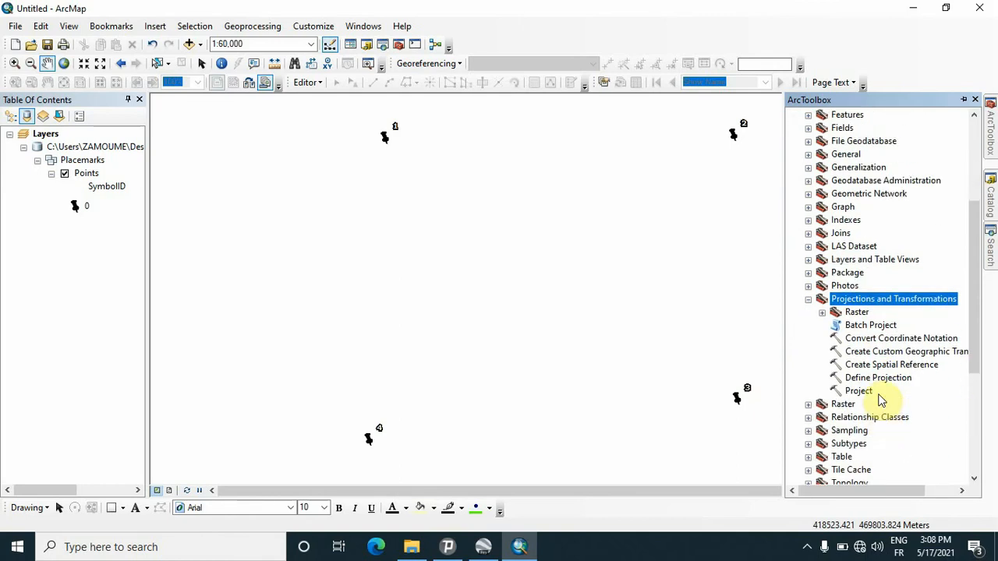
{"action": "left_click", "coordinate": [861, 396]}
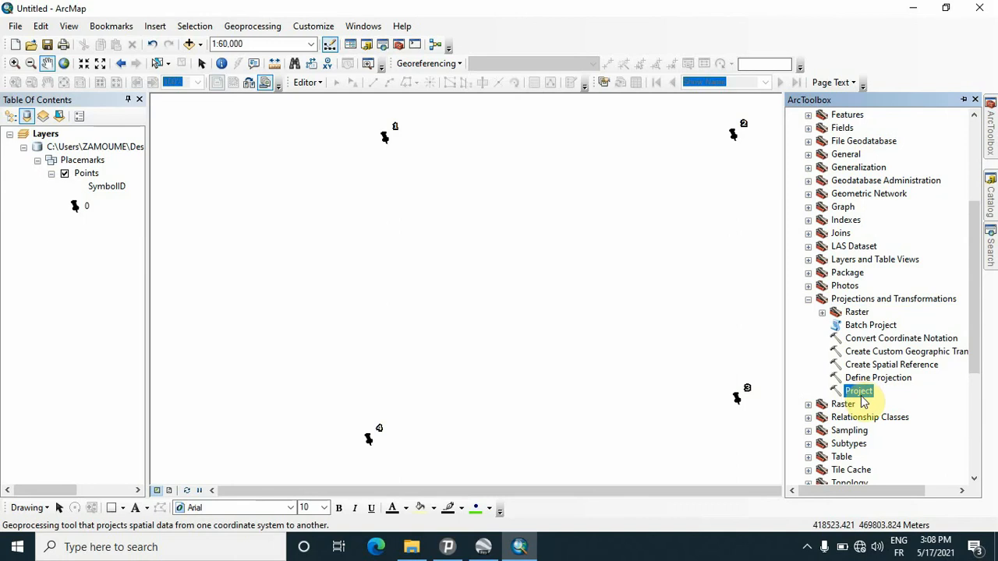
{"action": "double_click", "coordinate": [860, 394]}
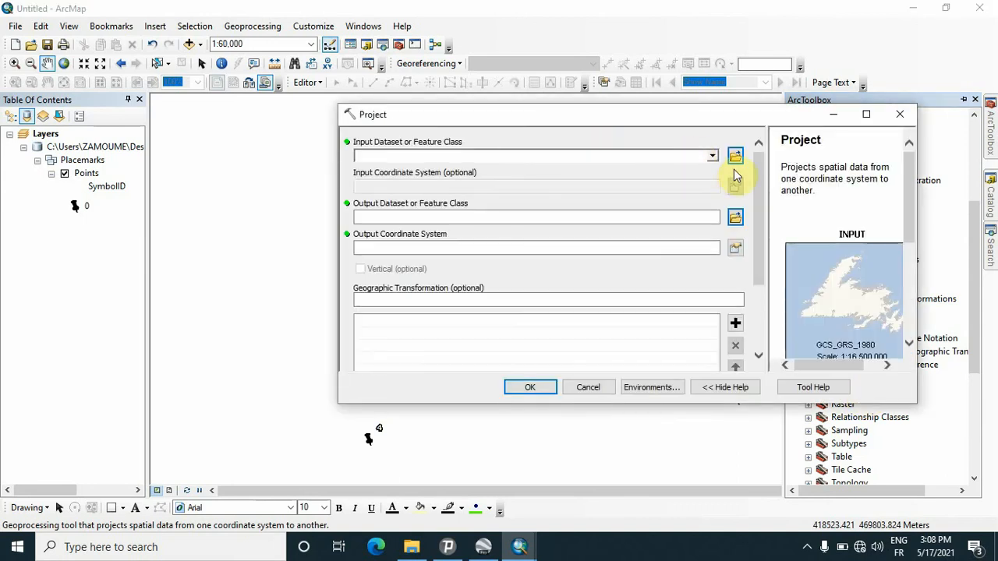
Step: Choose the points de callage Points layer as input and save the projected output as point_callage_nord in the test folder
{"action": "left_click", "coordinate": [711, 157]}
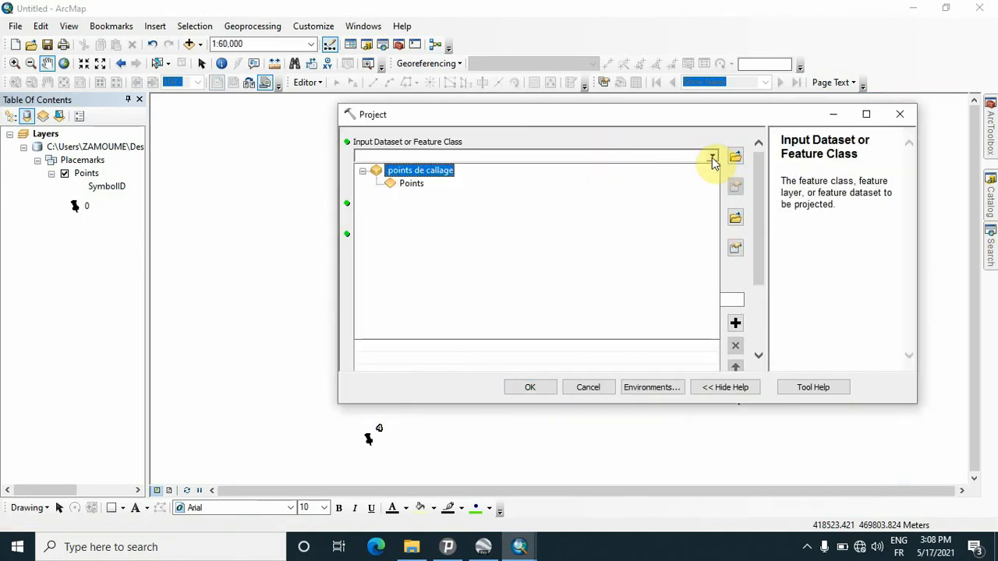
{"action": "left_click", "coordinate": [416, 185]}
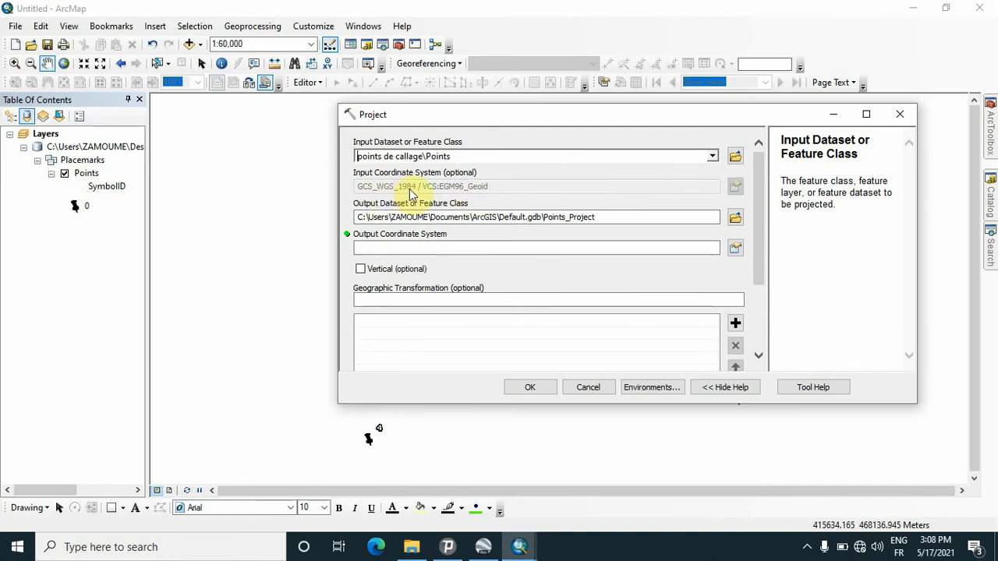
{"action": "left_click", "coordinate": [736, 217]}
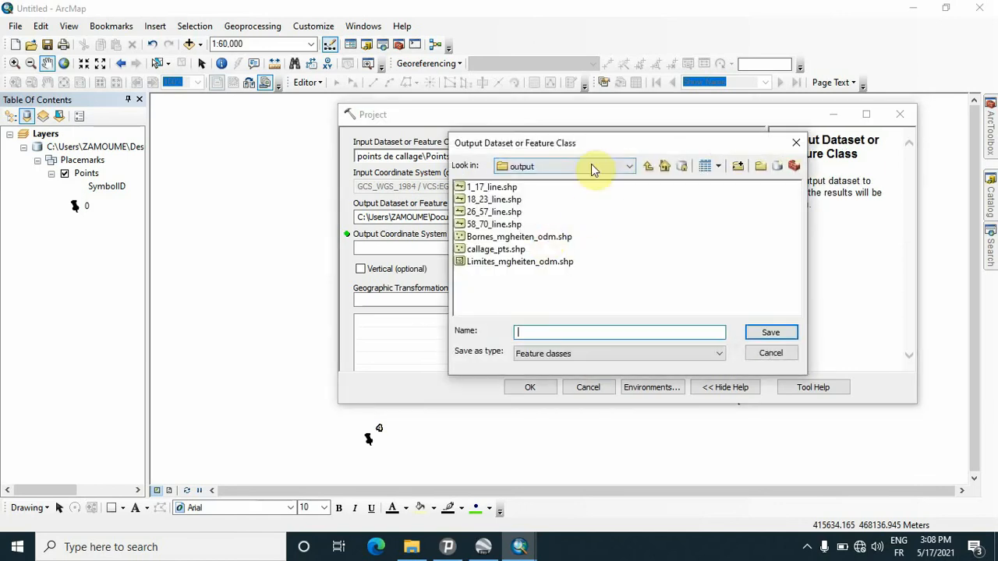
{"action": "left_click", "coordinate": [594, 165]}
{"action": "left_click", "coordinate": [600, 206]}
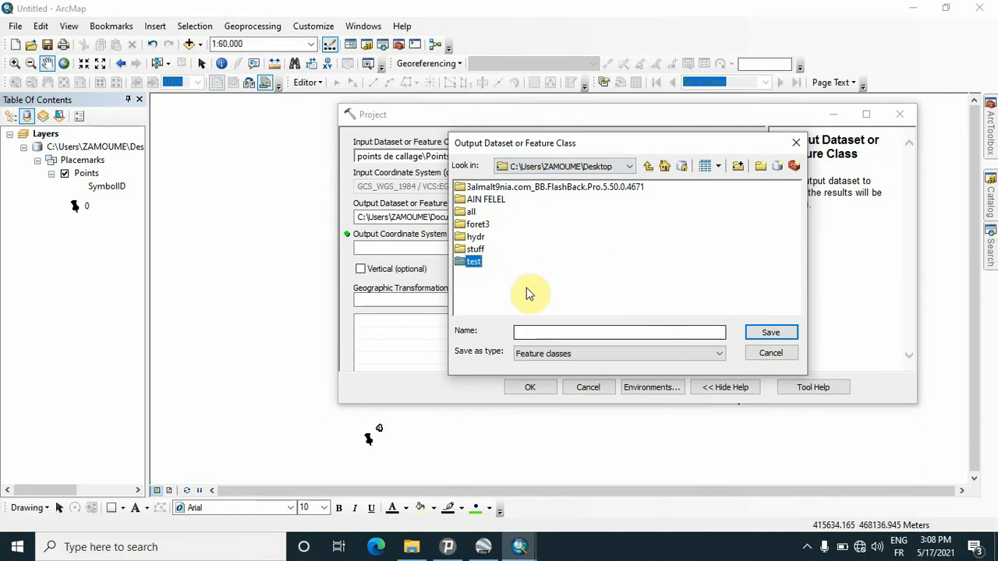
{"action": "double_click", "coordinate": [473, 263]}
{"action": "left_click", "coordinate": [541, 332]}
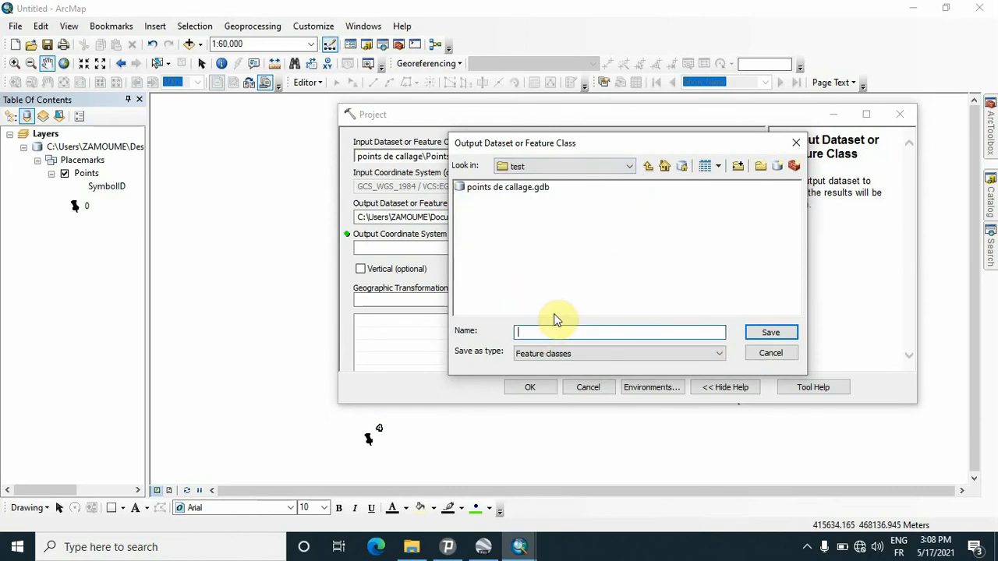
{"action": "type", "text": "point_callage_nord"}
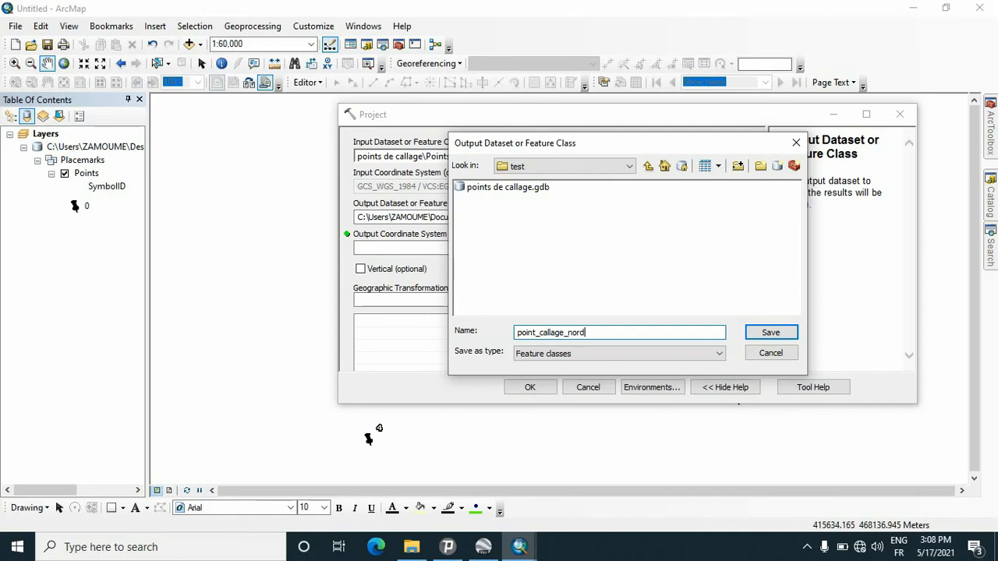
{"action": "left_click", "coordinate": [782, 333]}
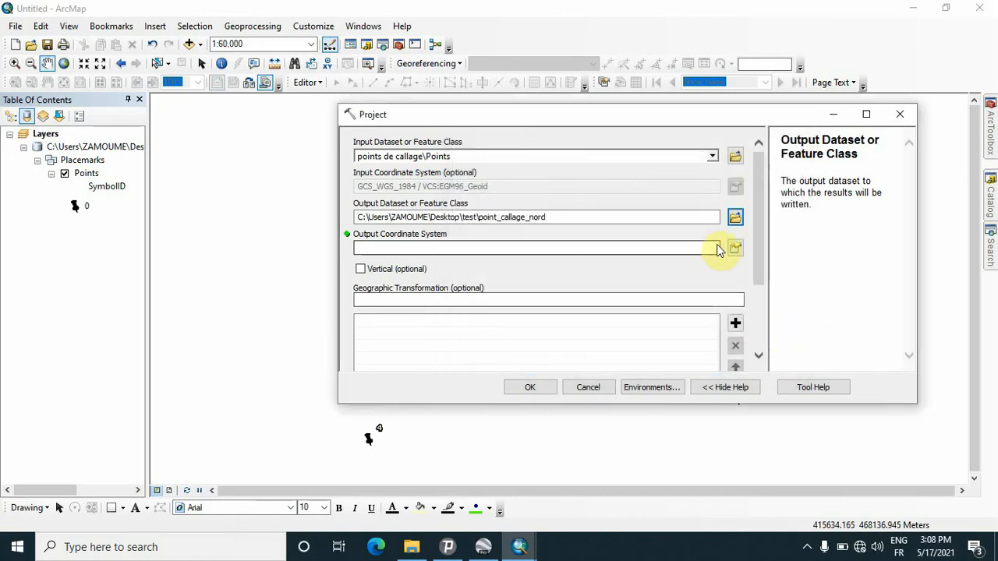
Step: Set the output coordinate system to the favorite Nord Maroc (degrees) and run the projection with the Merchich_Degree_To_WGS_1984 transformation
{"action": "left_click", "coordinate": [736, 249]}
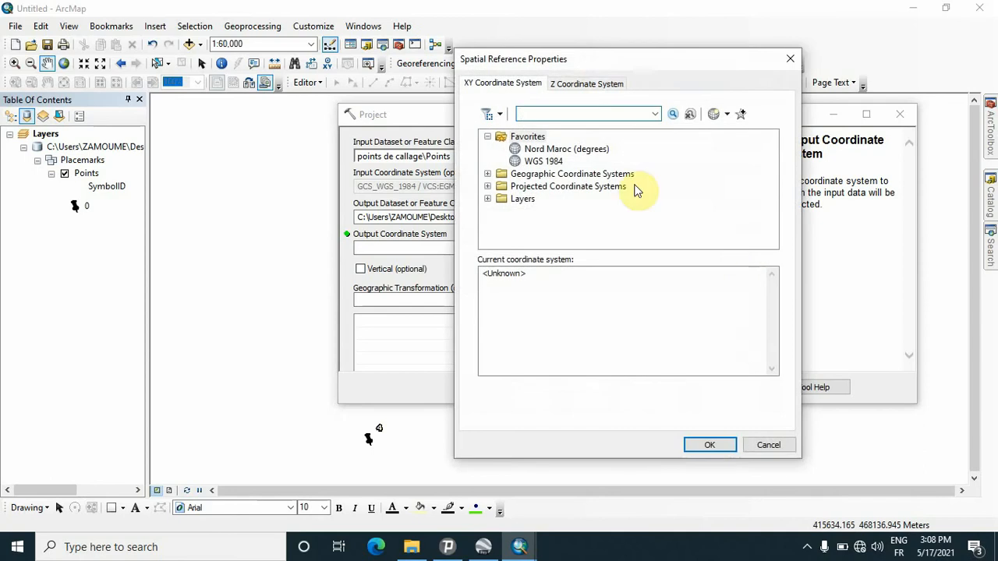
{"action": "left_click_drag", "start_coordinate": [593, 62], "coordinate": [685, 46]}
{"action": "left_click", "coordinate": [672, 133]}
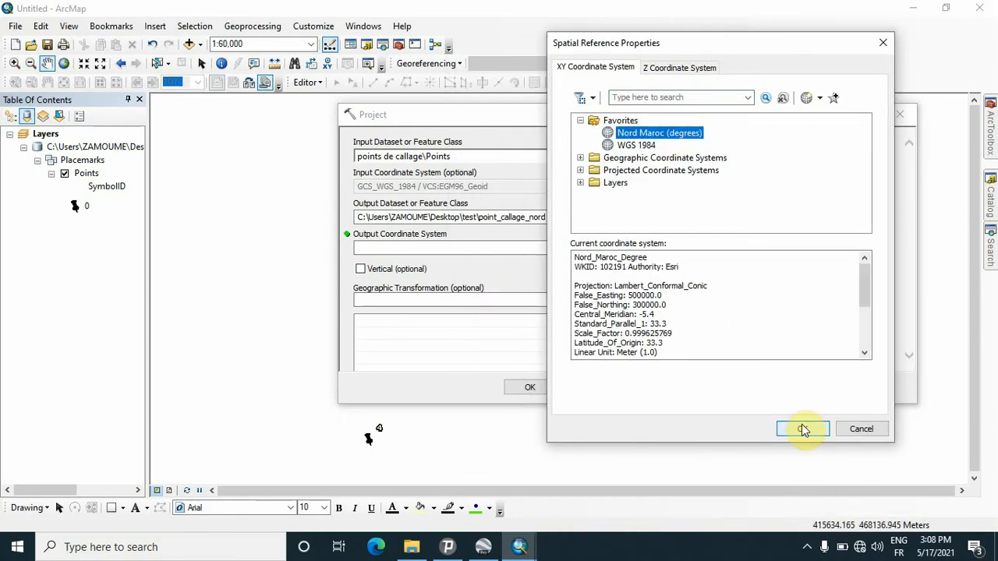
{"action": "left_click", "coordinate": [803, 430]}
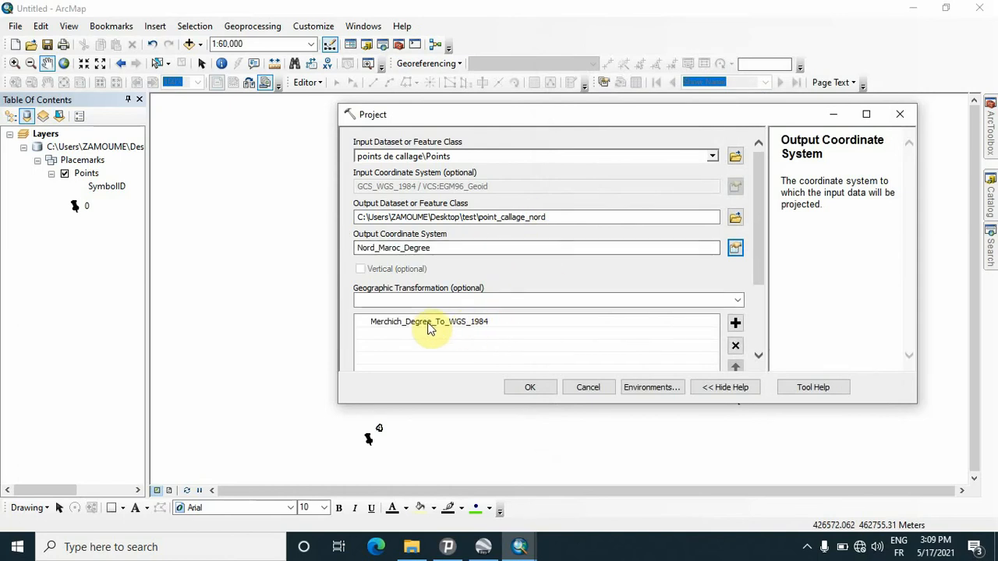
{"action": "left_click", "coordinate": [437, 328]}
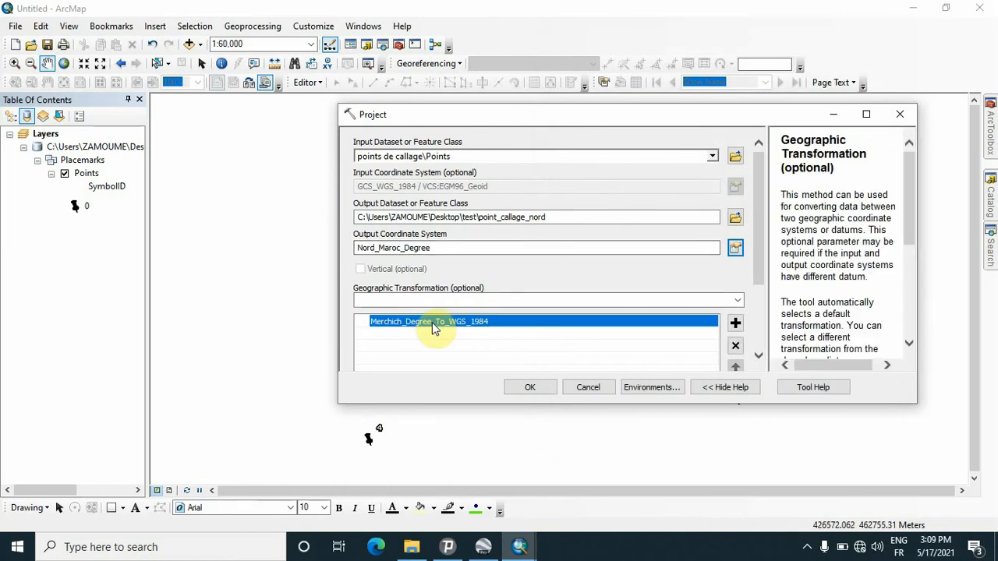
{"action": "left_click", "coordinate": [536, 391]}
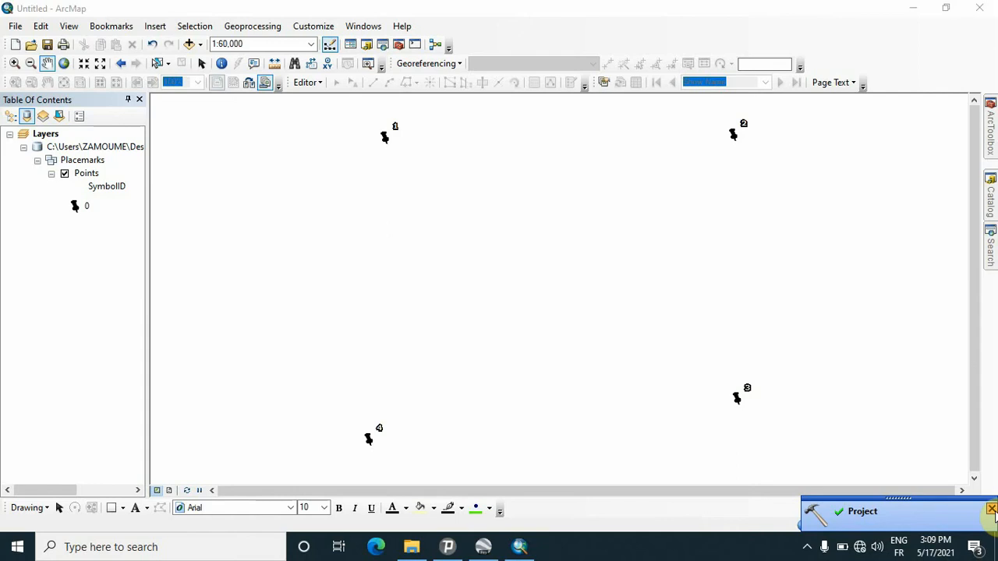
Step: Dismiss the Project completion notice and connect the Catalog to the desktop's test folder
{"action": "left_click", "coordinate": [991, 509]}
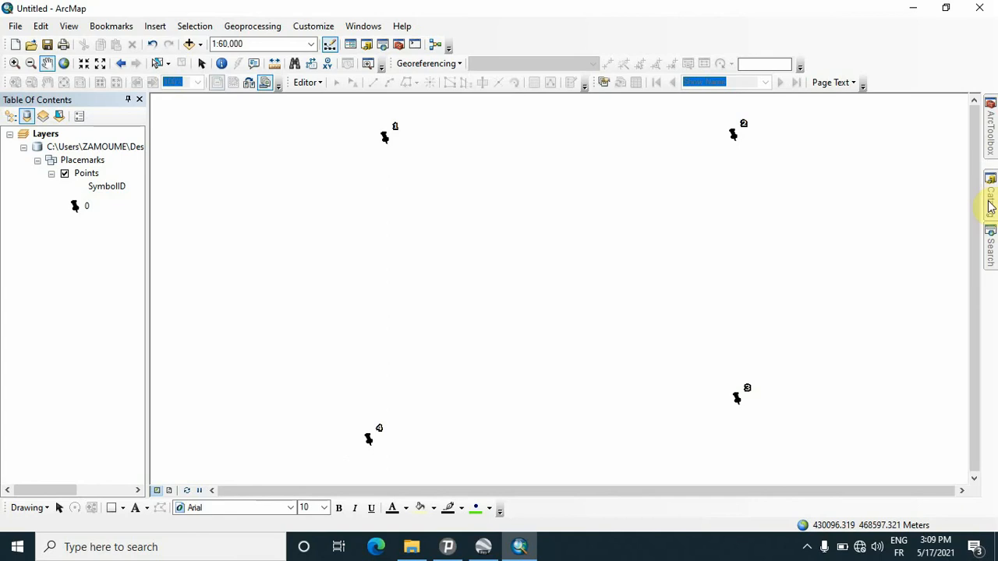
{"action": "left_click", "coordinate": [366, 45]}
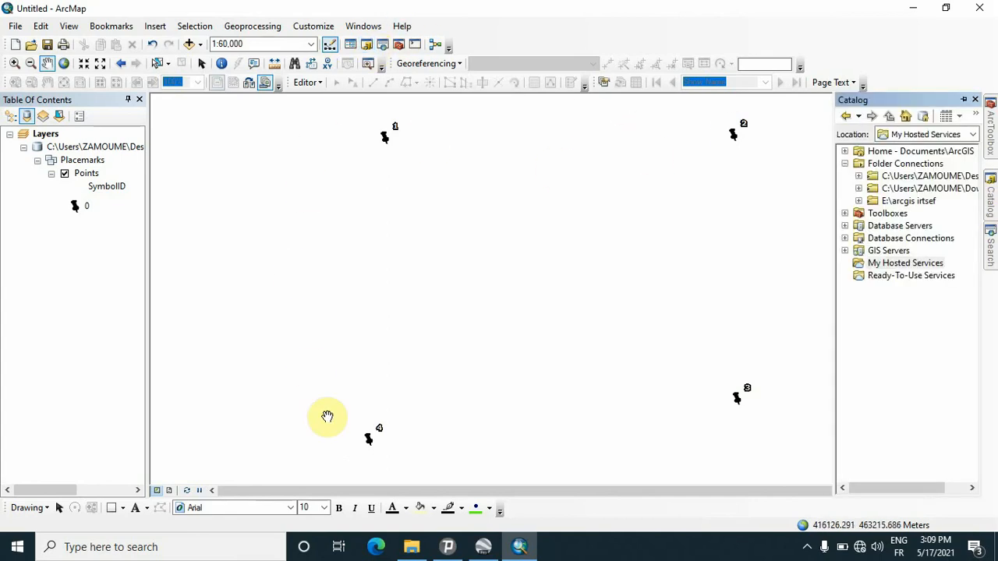
{"action": "left_click", "coordinate": [938, 181]}
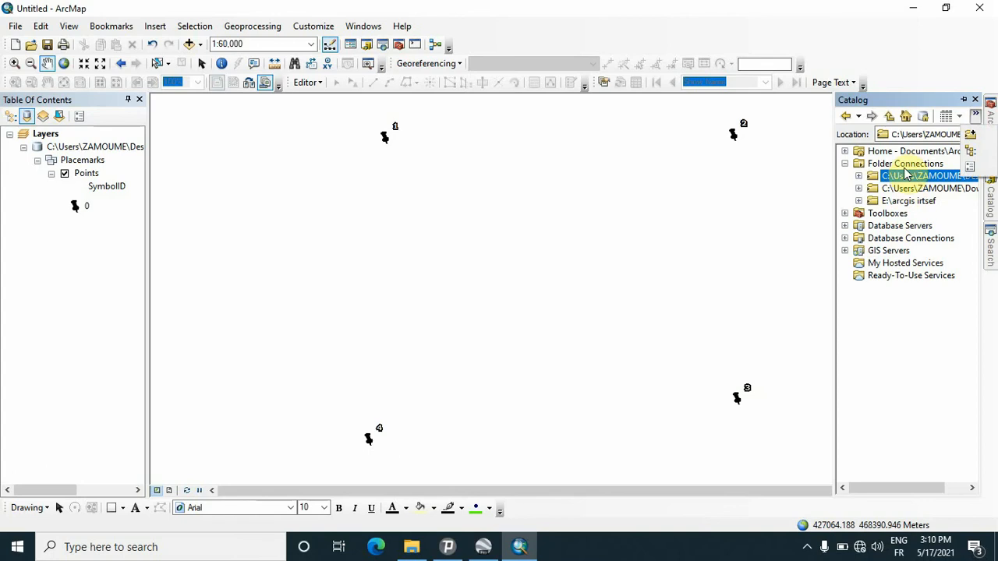
{"action": "left_click", "coordinate": [975, 116]}
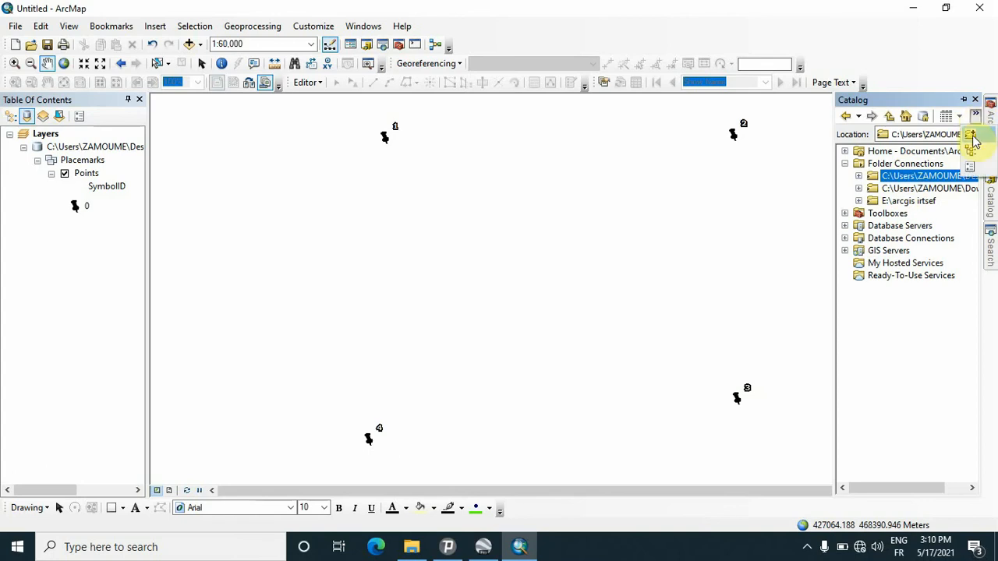
{"action": "left_click", "coordinate": [972, 137]}
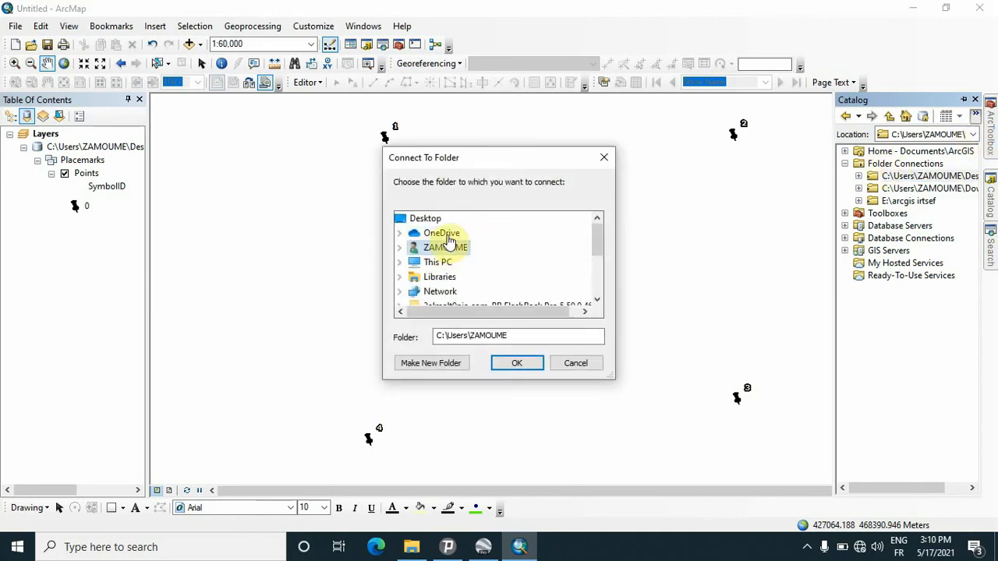
{"action": "left_click", "coordinate": [425, 218]}
{"action": "scroll", "coordinate": [472, 269], "scroll_direction": "down", "scroll_amount": 2}
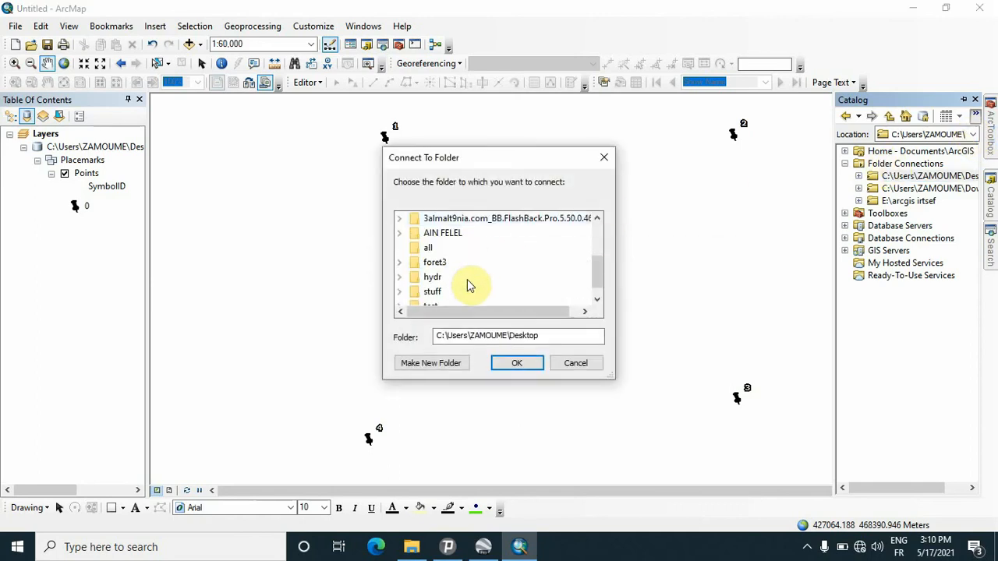
{"action": "scroll", "coordinate": [470, 286], "scroll_direction": "down", "scroll_amount": 1}
{"action": "left_click", "coordinate": [434, 293]}
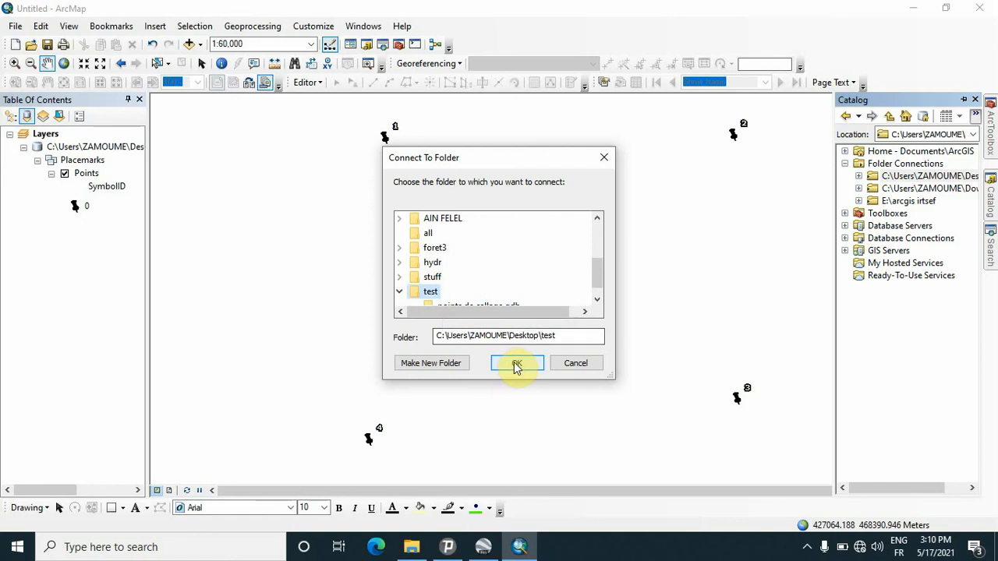
{"action": "scroll", "coordinate": [510, 306], "scroll_direction": "down", "scroll_amount": 1}
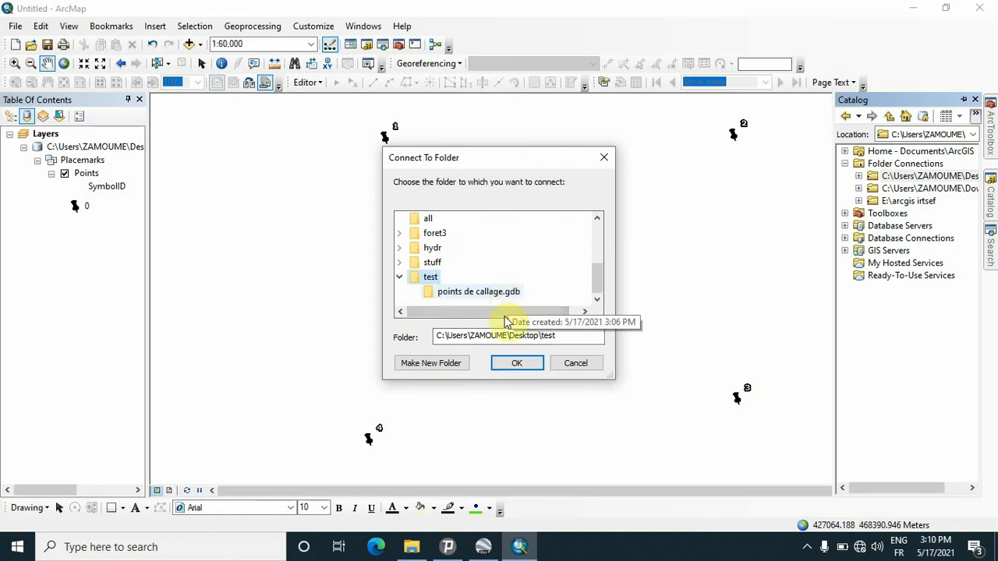
{"action": "left_click", "coordinate": [514, 364]}
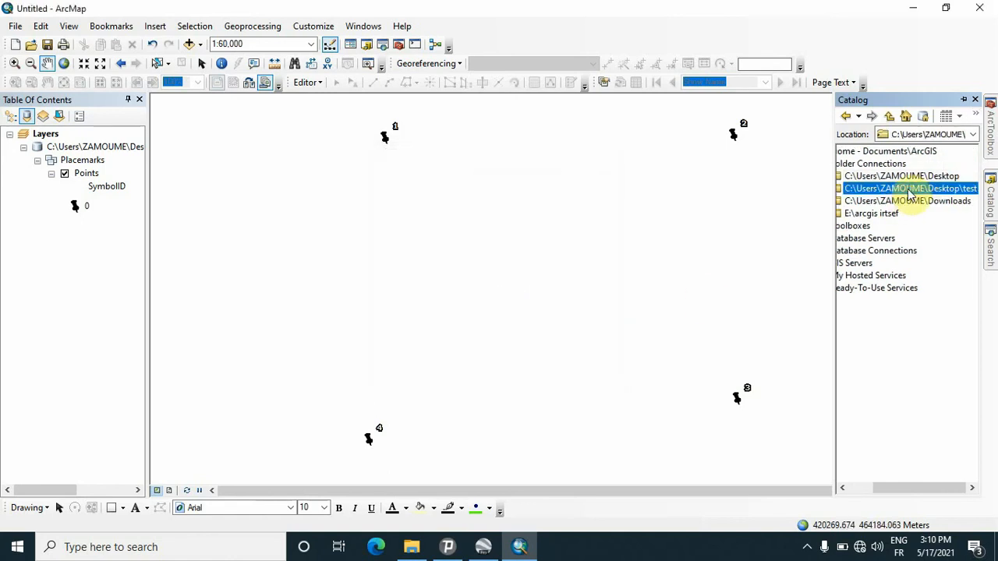
Step: Expand the connected test folder in the Catalog and add point_callage_nord.shp to the map
{"action": "double_click", "coordinate": [905, 188]}
{"action": "left_click_drag", "start_coordinate": [936, 488], "coordinate": [896, 488]}
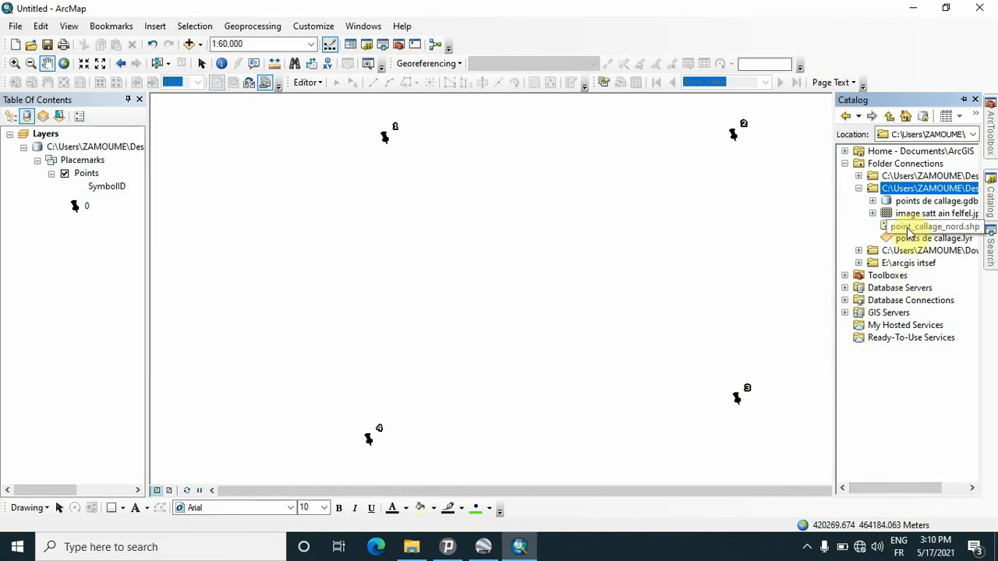
{"action": "left_click", "coordinate": [952, 228]}
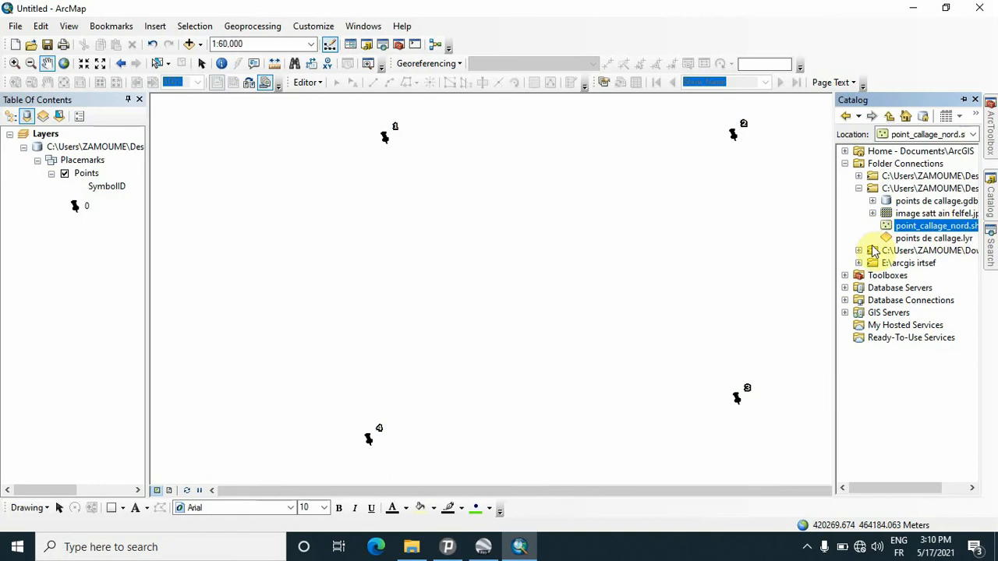
{"action": "left_click_drag", "start_coordinate": [947, 228], "coordinate": [423, 218]}
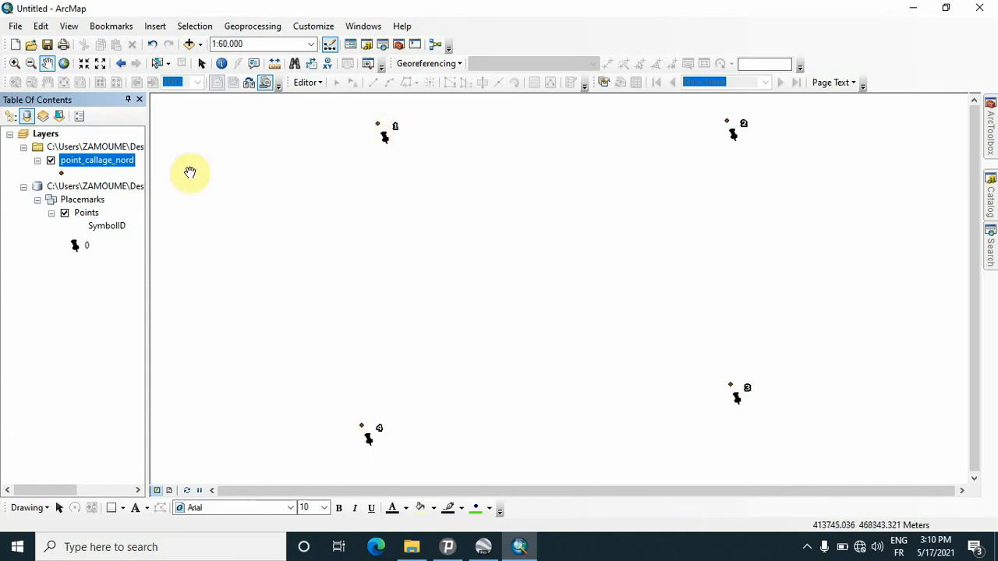
Step: Hide the original placemark Points layer and remove its geodatabase group from the map, keeping only point_callage_nord
{"action": "left_click", "coordinate": [93, 187]}
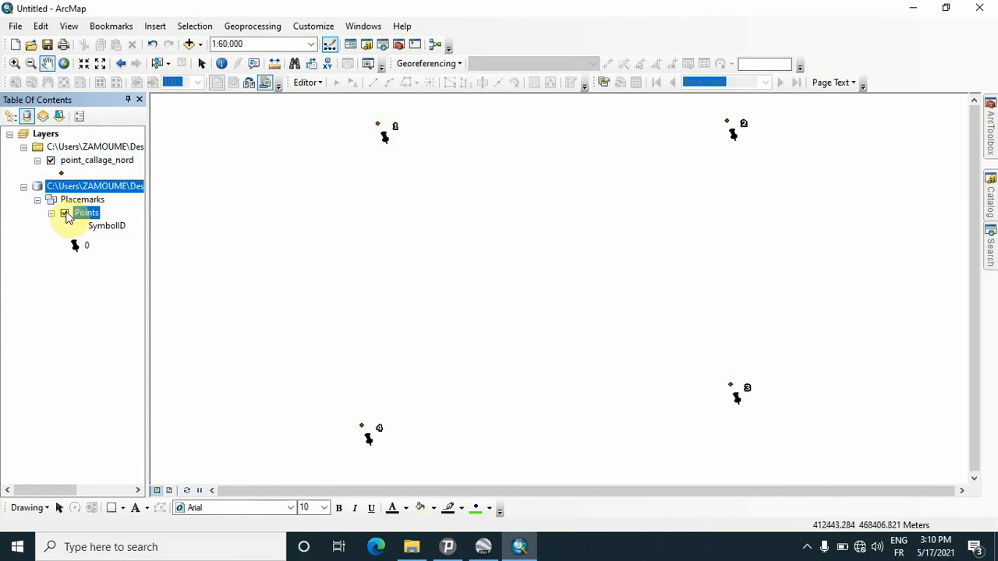
{"action": "left_click", "coordinate": [65, 213]}
{"action": "right_click", "coordinate": [86, 189]}
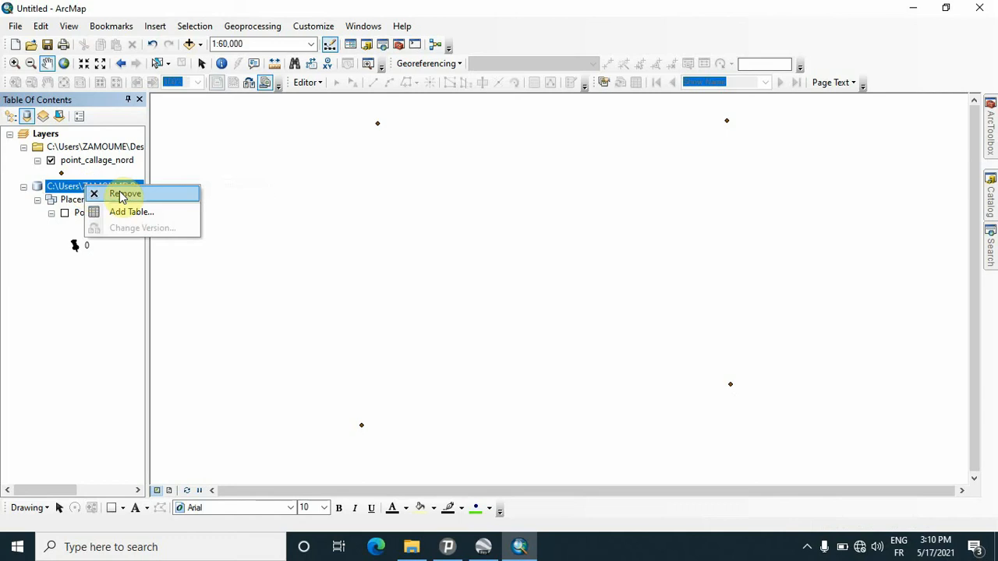
{"action": "left_click", "coordinate": [122, 195]}
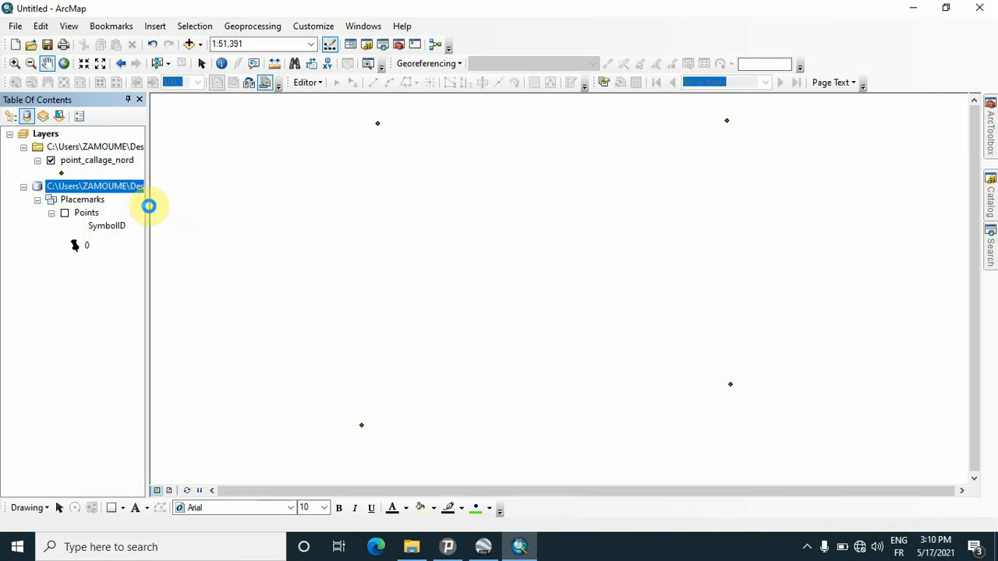
{"action": "left_click", "coordinate": [51, 161]}
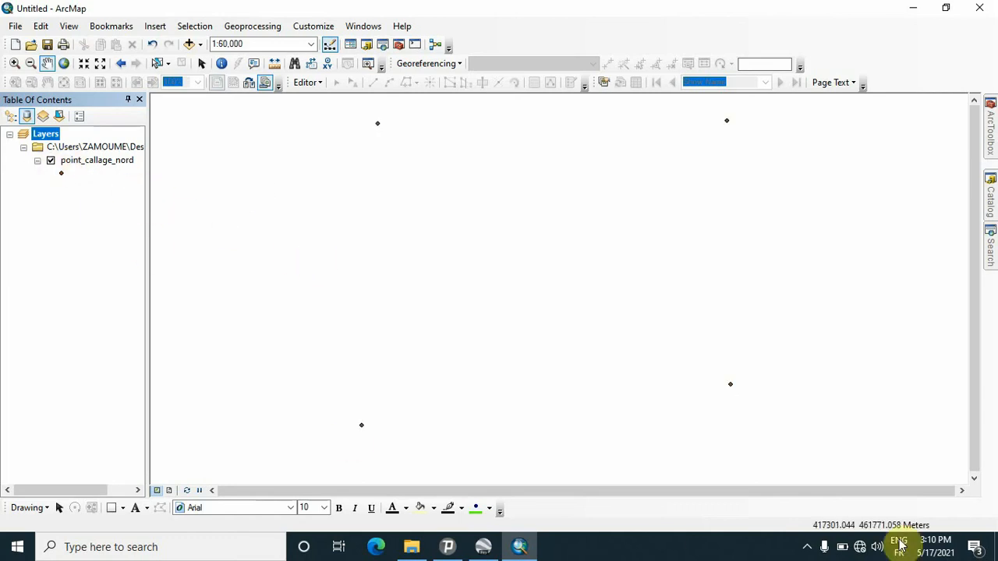
{"action": "left_click", "coordinate": [812, 547]}
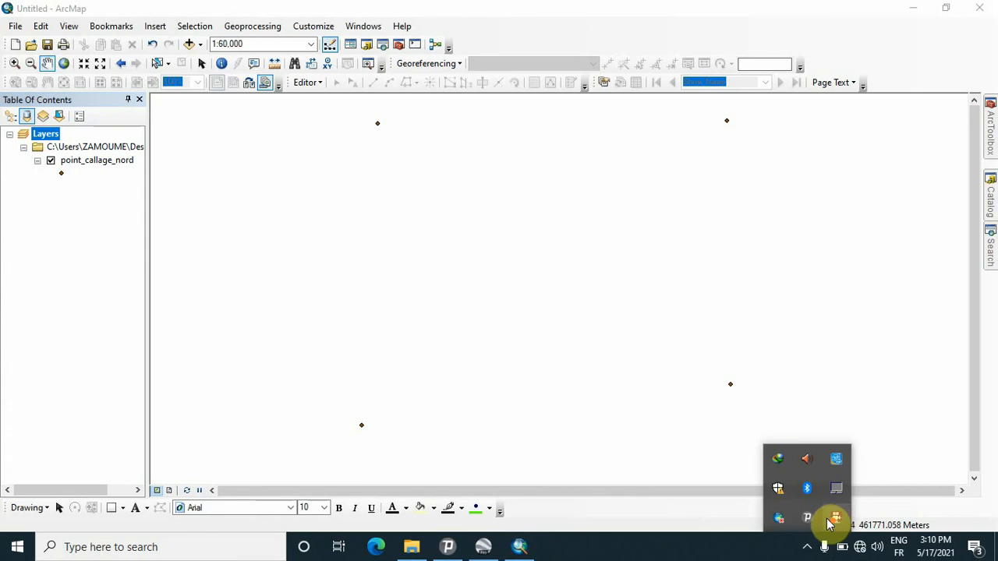
{"action": "right_click", "coordinate": [838, 517]}
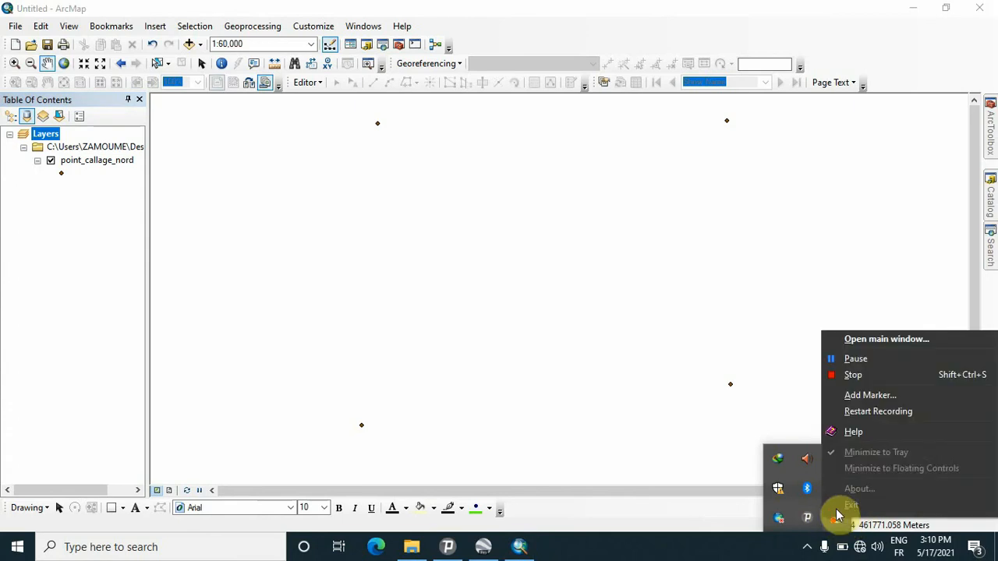
{"action": "left_click", "coordinate": [857, 361]}
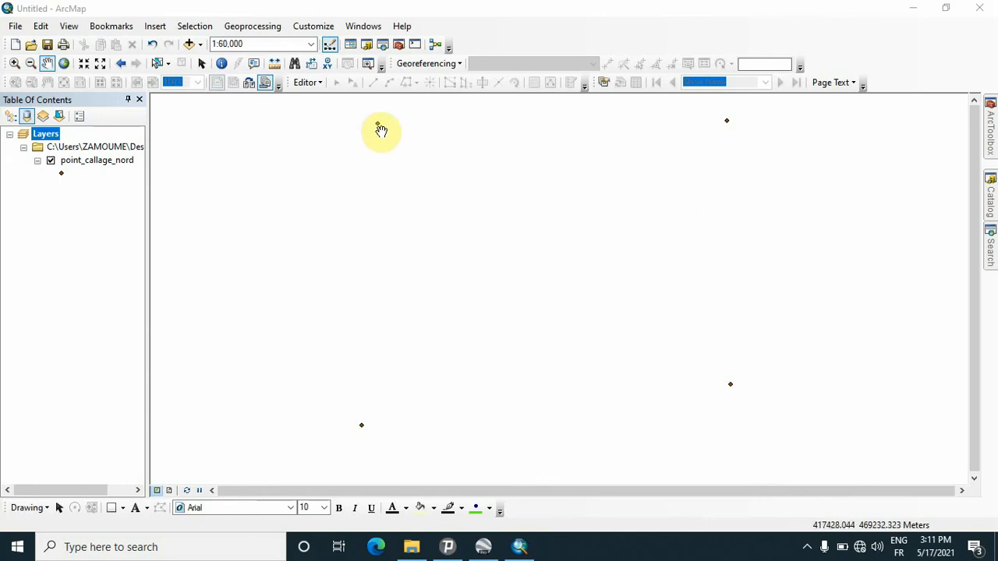
Step: Label the features of the point_callage_nord layer using the Name field
{"action": "left_click", "coordinate": [113, 161]}
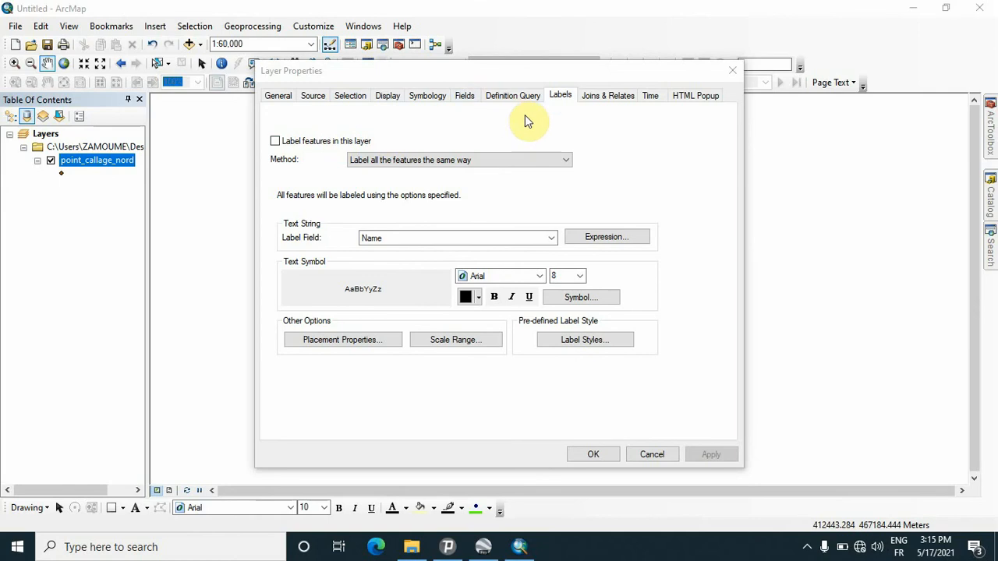
{"action": "mouse_move", "coordinate": [497, 74]}
{"action": "left_mouse_down"}
{"action": "mouse_move", "coordinate": [442, 272]}
{"action": "mouse_move", "coordinate": [492, 167]}
{"action": "mouse_move", "coordinate": [509, 76]}
{"action": "mouse_move", "coordinate": [494, 139]}
{"action": "mouse_move", "coordinate": [493, 89]}
{"action": "left_mouse_up"}
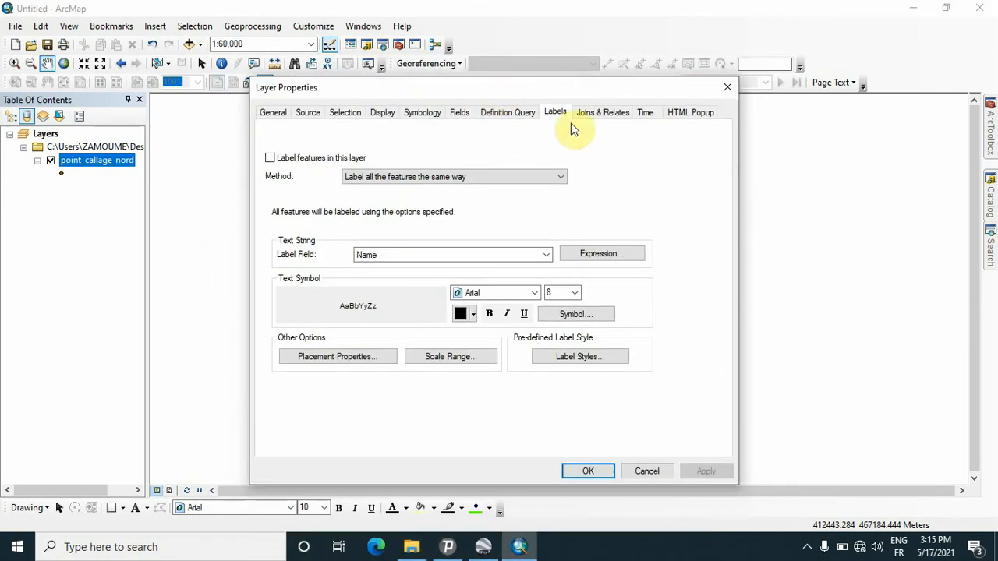
{"action": "left_click", "coordinate": [270, 159]}
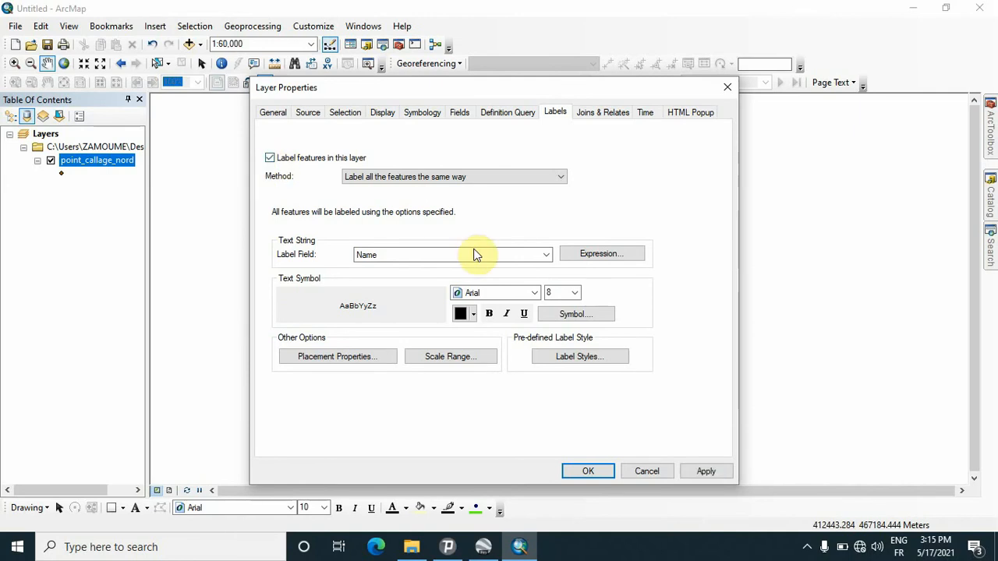
{"action": "left_click", "coordinate": [547, 254]}
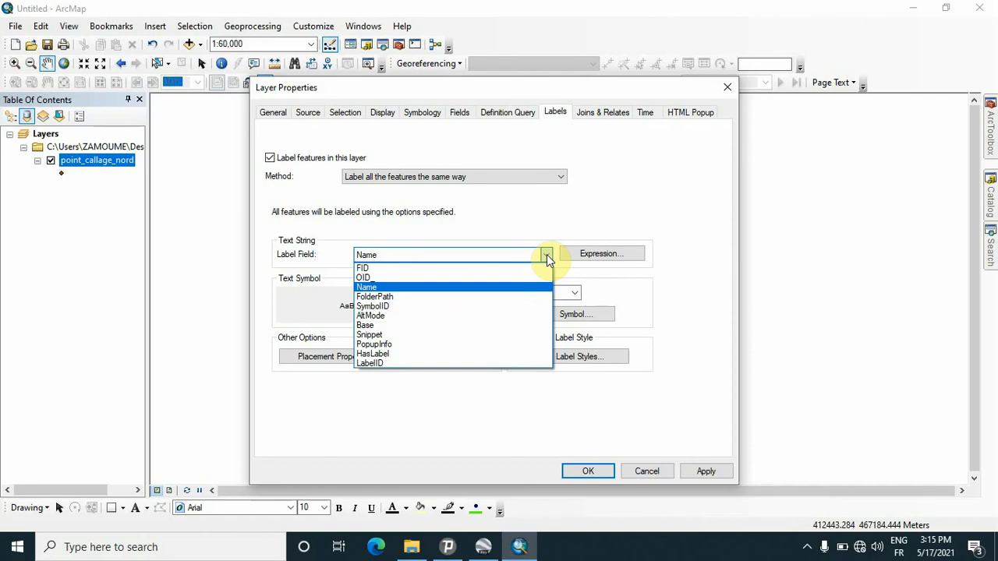
{"action": "left_click", "coordinate": [508, 287]}
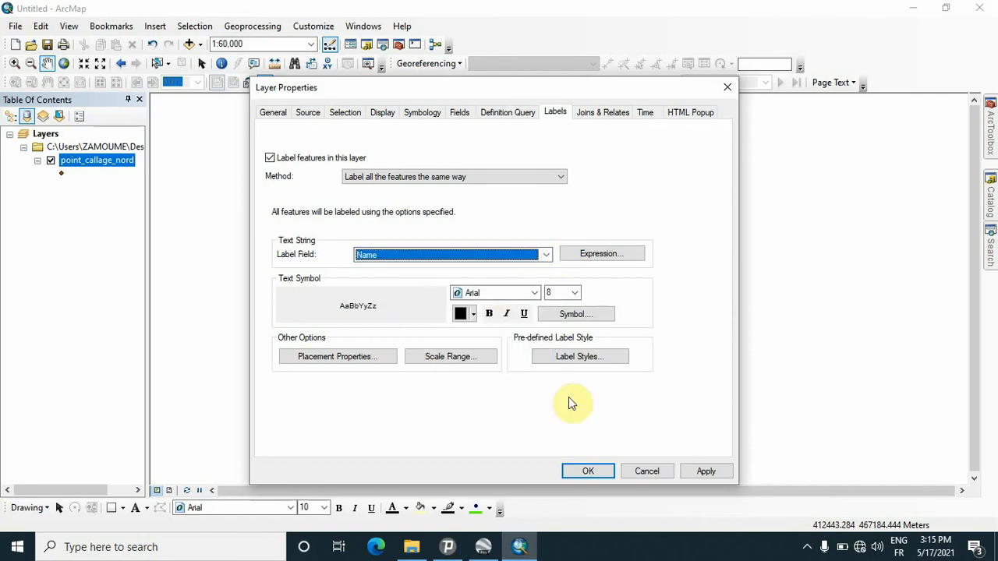
{"action": "left_click", "coordinate": [583, 473]}
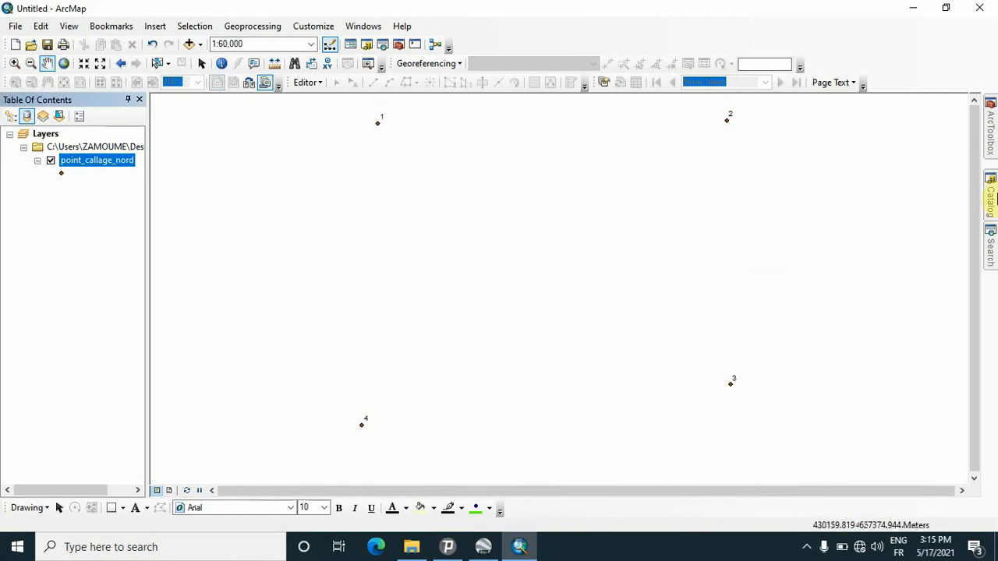
Step: Open the raster dataset properties of image satt ain felfel.jpg from the test folder in the Catalog
{"action": "left_click", "coordinate": [991, 199]}
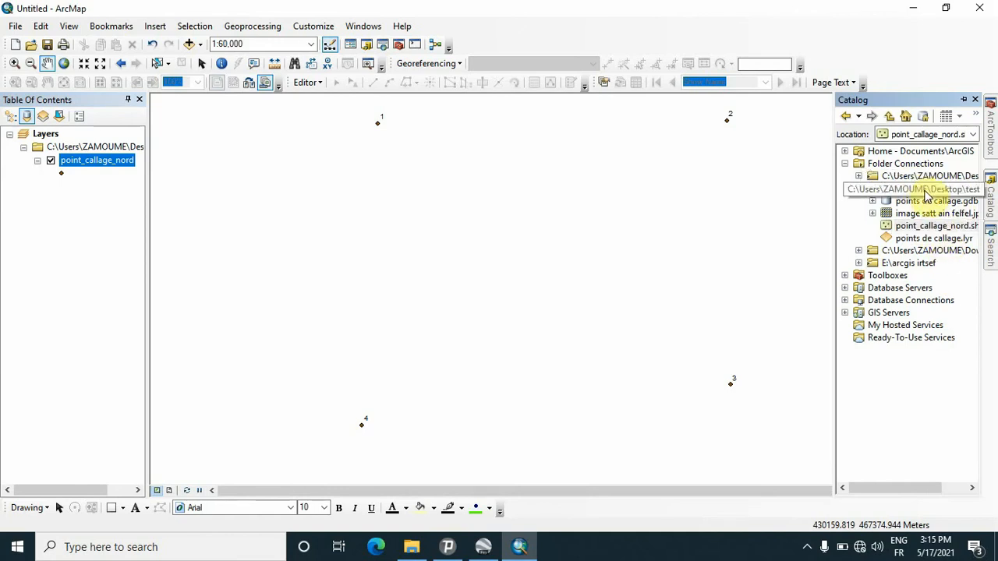
{"action": "left_click", "coordinate": [921, 216]}
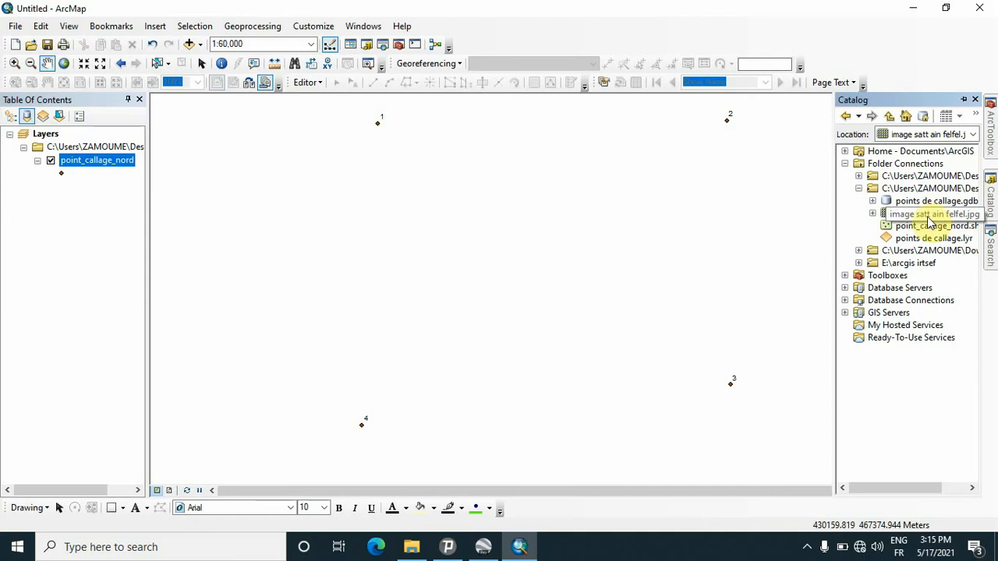
{"action": "left_click_drag", "start_coordinate": [934, 220], "coordinate": [900, 215]}
{"action": "double_click", "coordinate": [904, 215]}
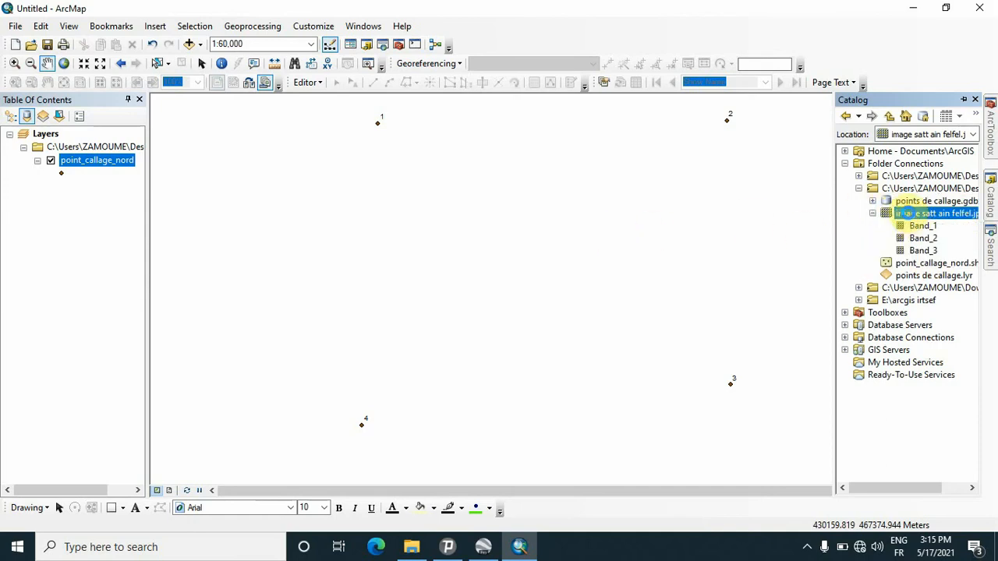
{"action": "right_click", "coordinate": [926, 218]}
{"action": "left_click", "coordinate": [884, 411]}
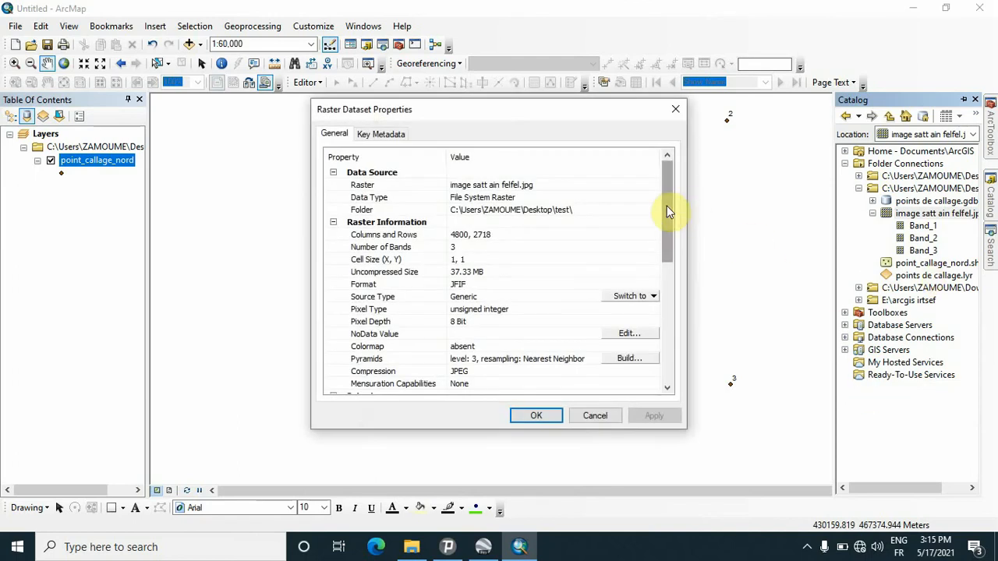
Step: Set the raster's XY coordinate system to the favorite Nord Maroc (degrees) and add the image to the map
{"action": "left_click_drag", "start_coordinate": [664, 211], "coordinate": [538, 290]}
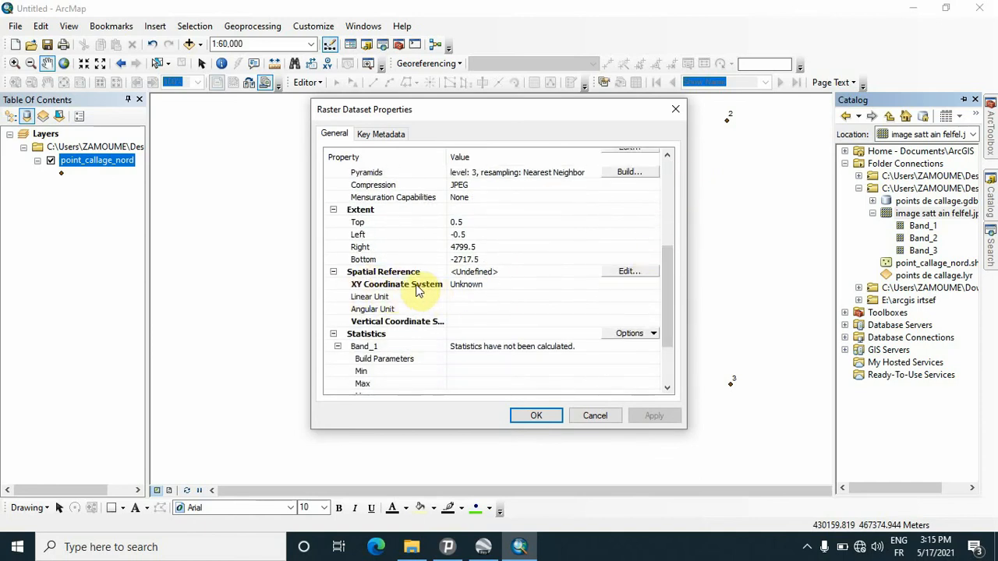
{"action": "left_click", "coordinate": [628, 275]}
{"action": "left_click", "coordinate": [458, 160]}
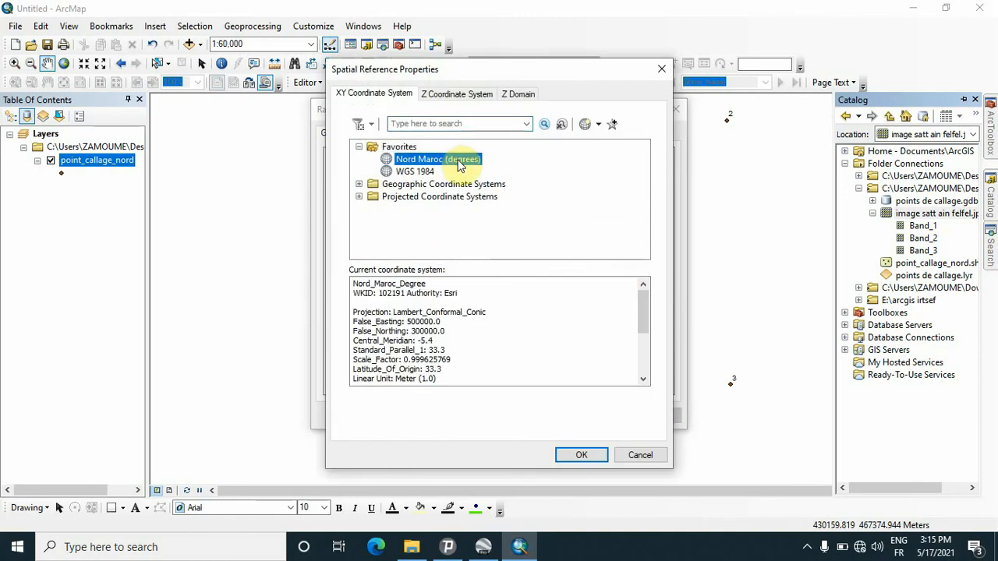
{"action": "left_click", "coordinate": [579, 456]}
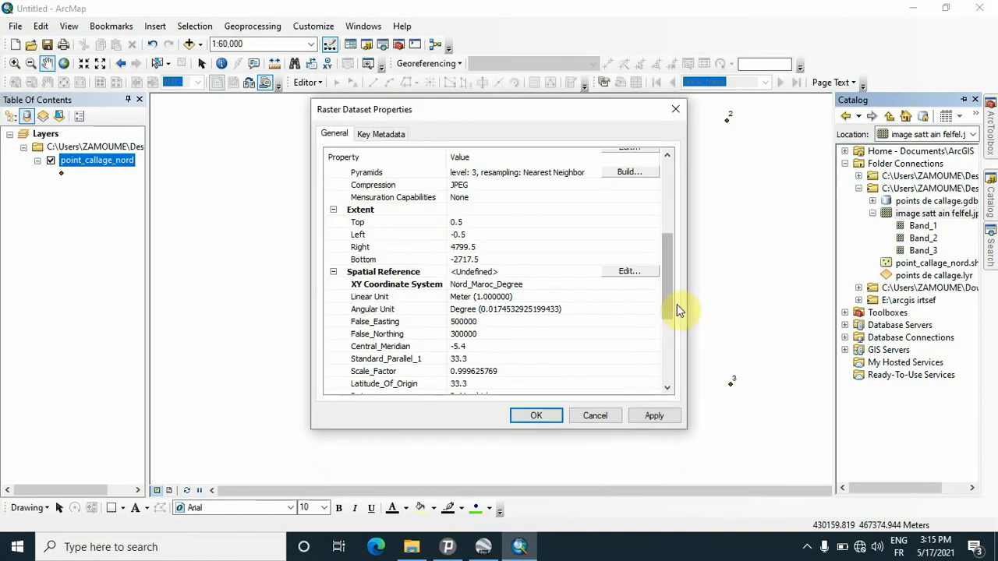
{"action": "left_click_drag", "start_coordinate": [668, 298], "coordinate": [700, 185]}
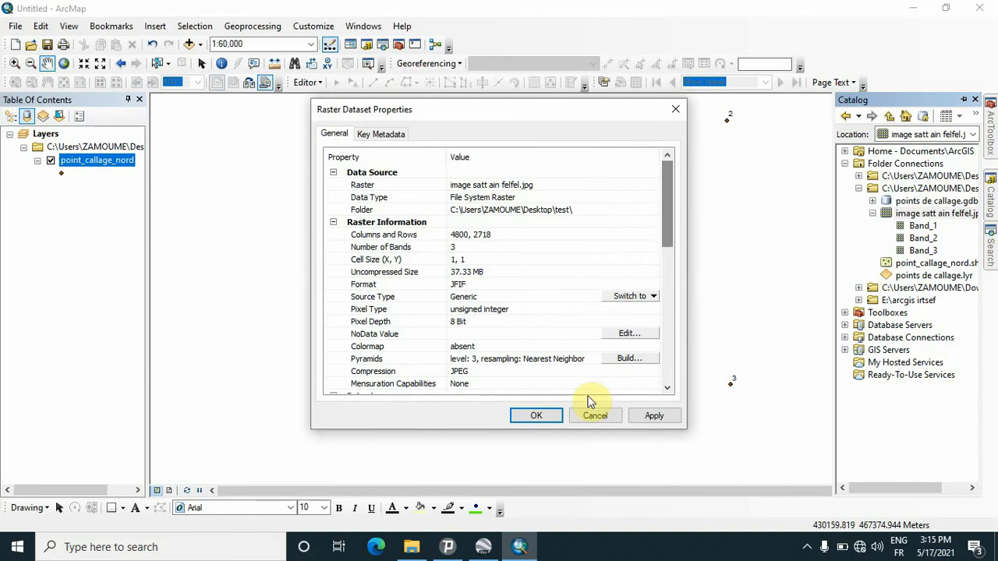
{"action": "left_click", "coordinate": [541, 417]}
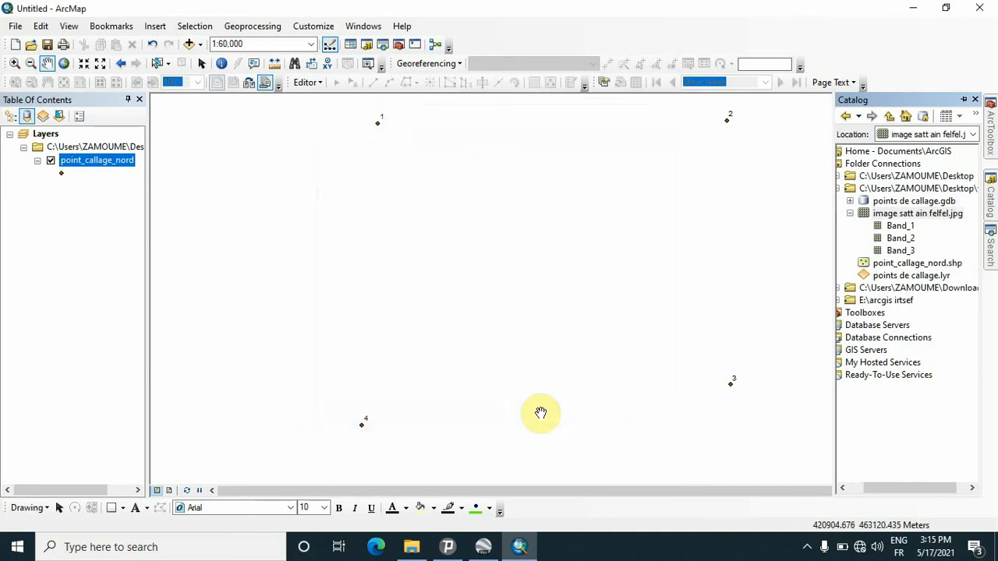
{"action": "left_click_drag", "start_coordinate": [904, 220], "coordinate": [597, 240]}
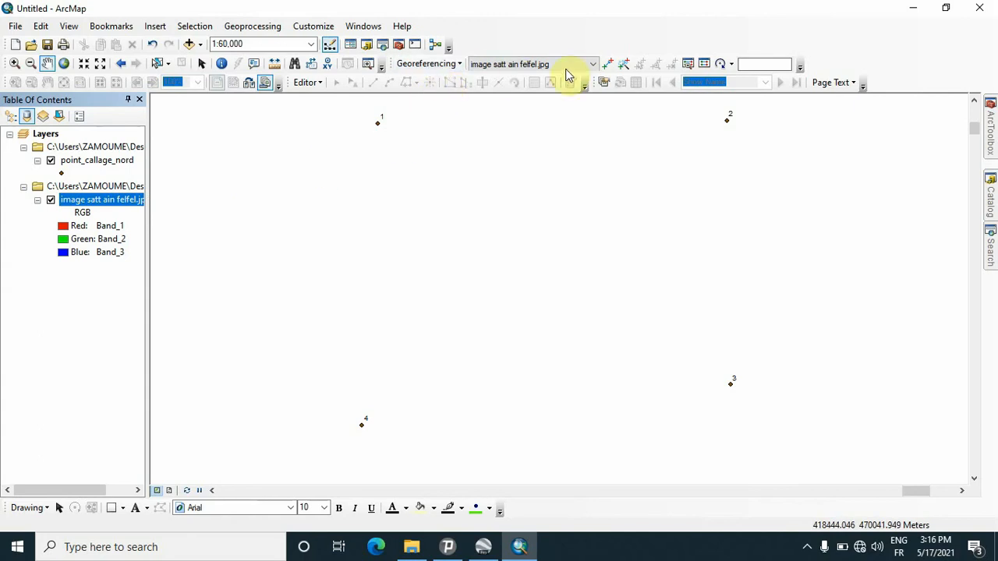
Step: Turn the Georeferencing toolbar off and back on
{"action": "right_click", "coordinate": [553, 41]}
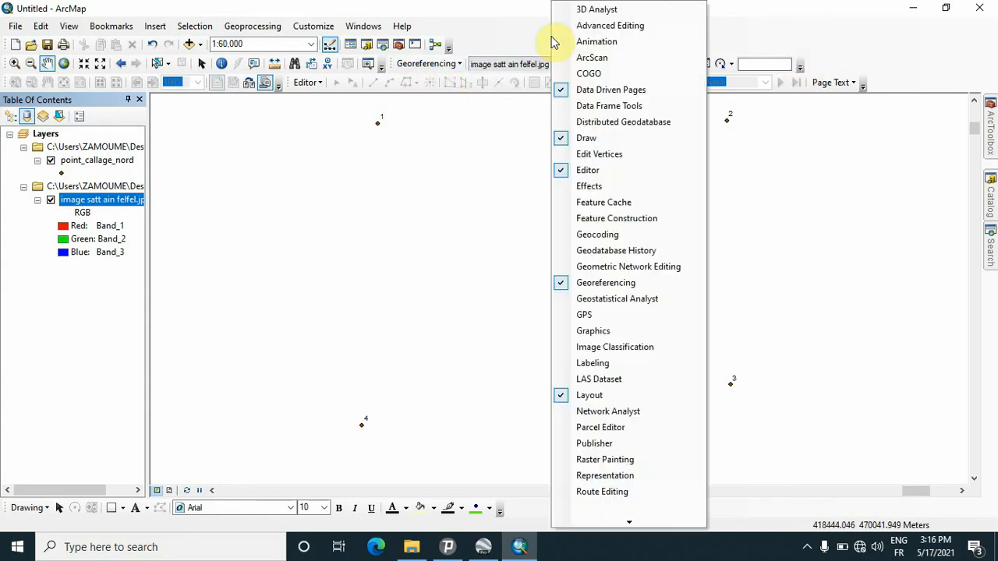
{"action": "right_click", "coordinate": [523, 35]}
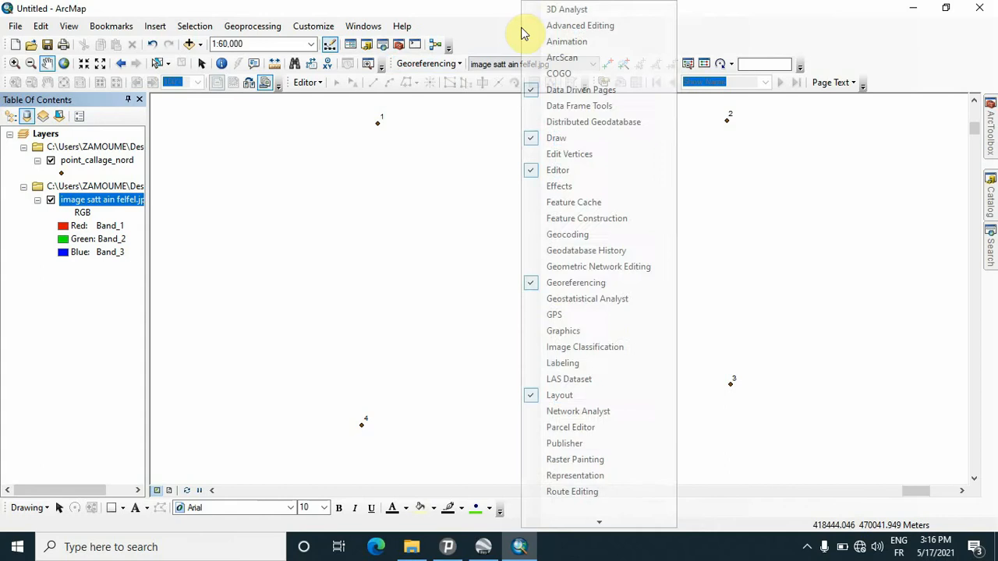
{"action": "left_click", "coordinate": [558, 284]}
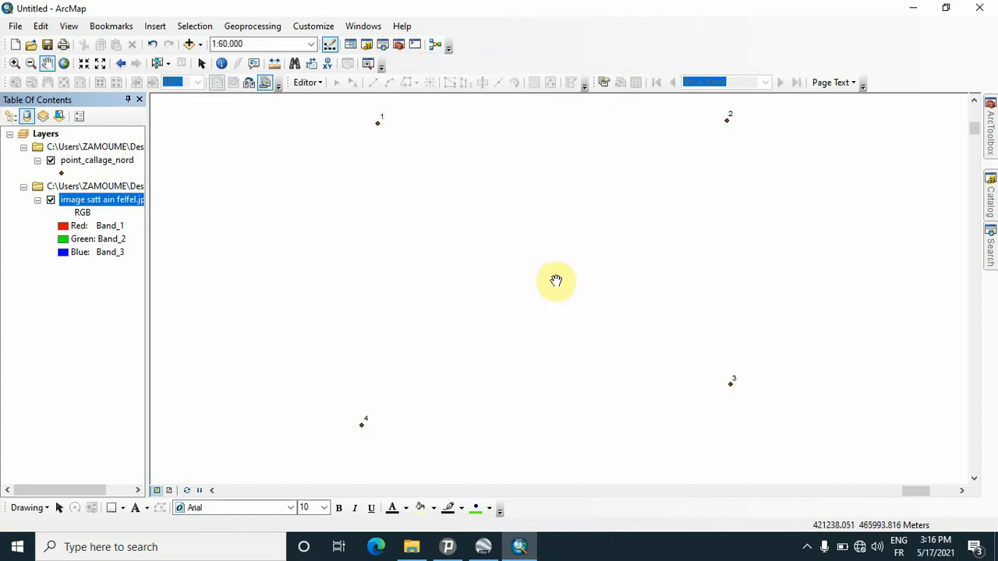
{"action": "right_click", "coordinate": [609, 33]}
{"action": "left_click", "coordinate": [691, 288]}
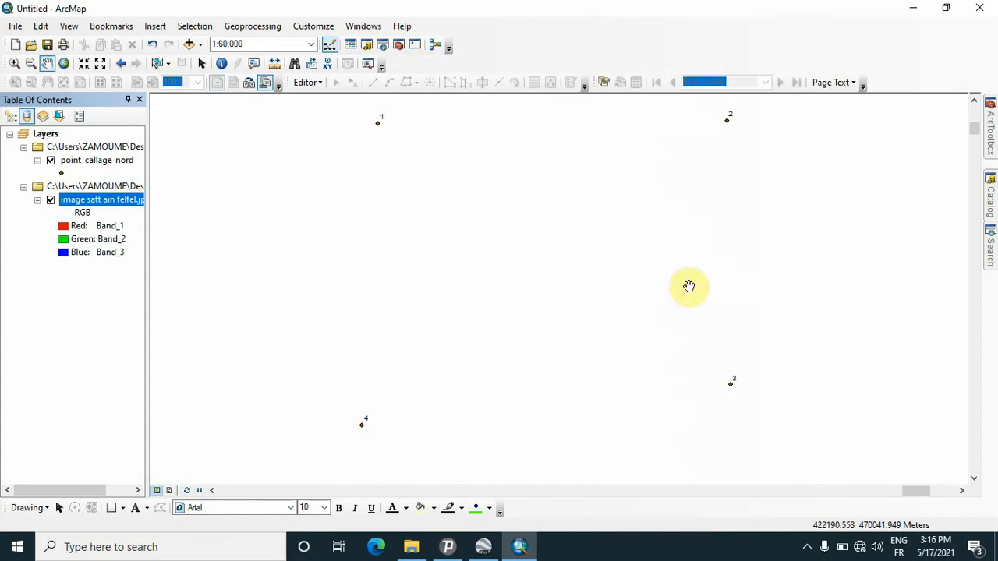
Step: Fit the satellite image to the display and start a control point at the centre of marker 1 on the image
{"action": "left_click", "coordinate": [457, 65]}
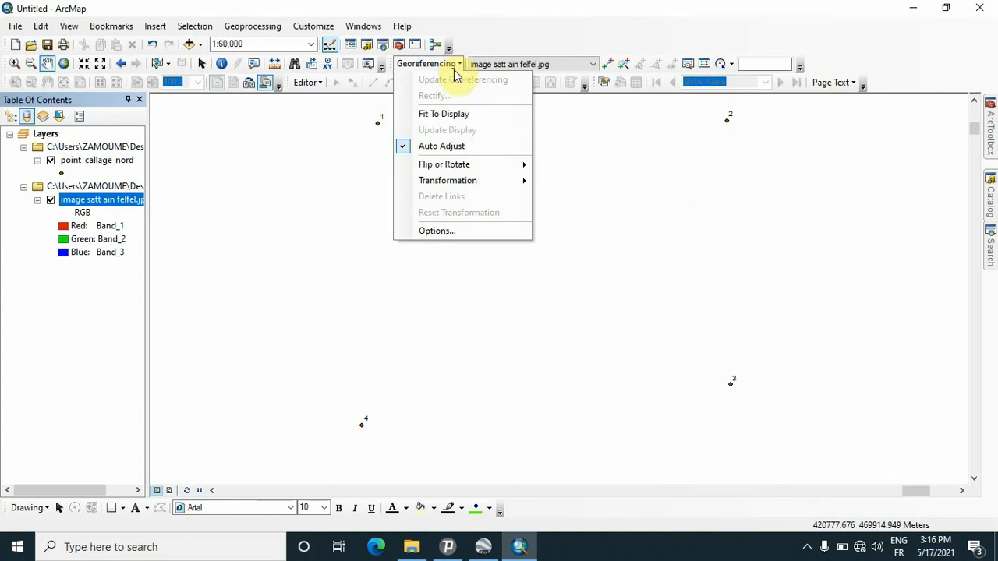
{"action": "left_click", "coordinate": [490, 122]}
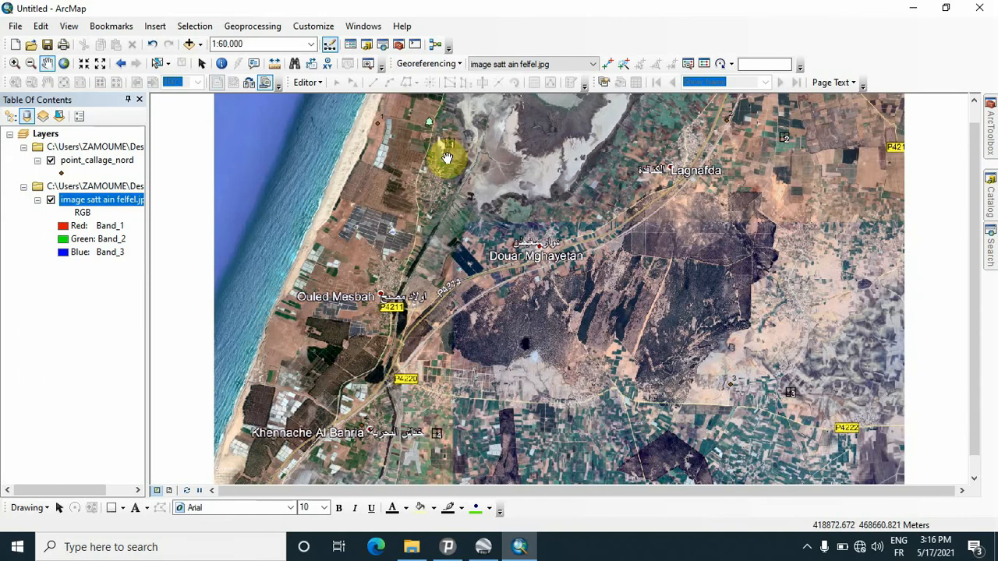
{"action": "left_click", "coordinate": [608, 65]}
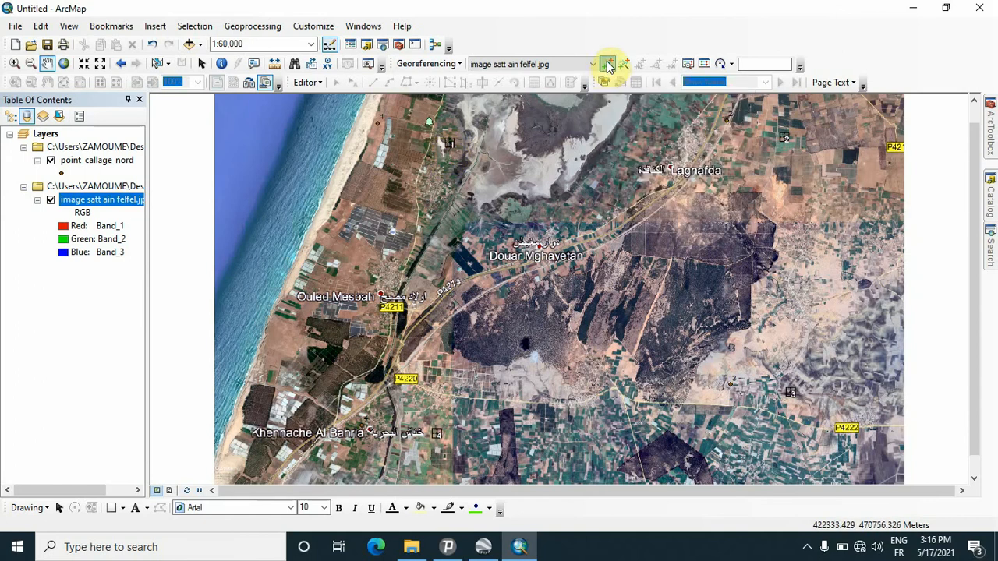
{"action": "scroll", "coordinate": [445, 148], "scroll_direction": "up", "scroll_amount": 4}
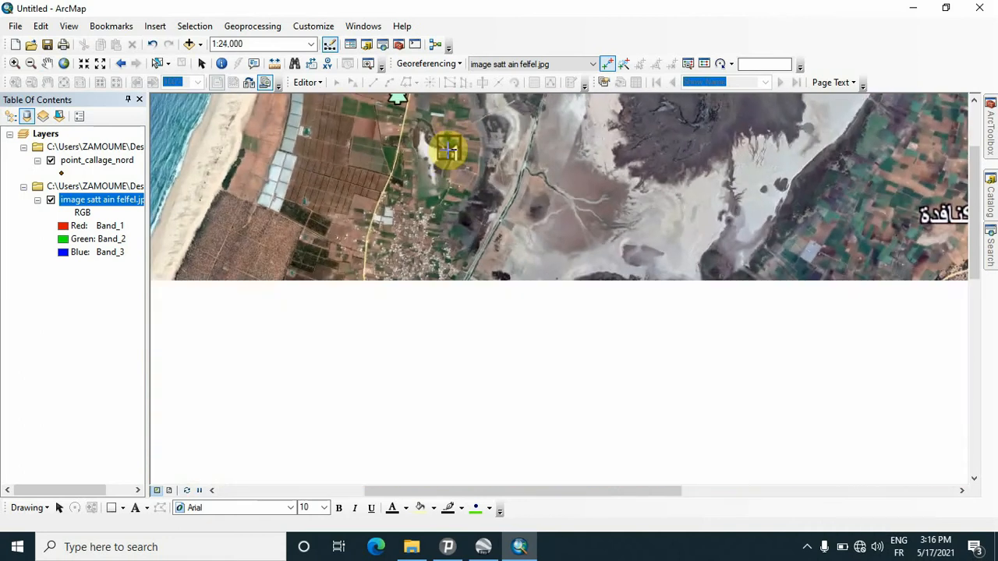
{"action": "scroll", "coordinate": [448, 144], "scroll_direction": "up", "scroll_amount": 3}
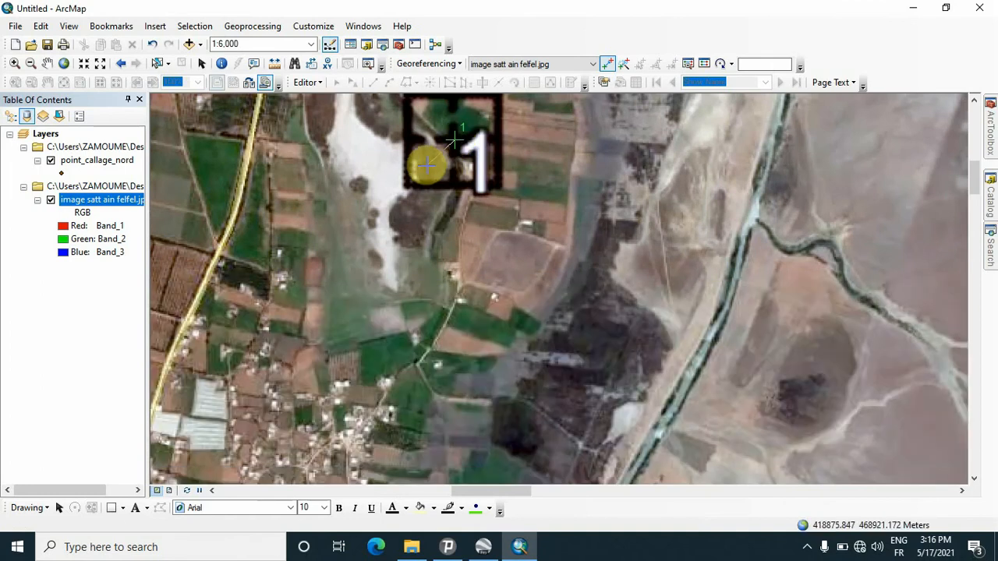
Step: Complete the first control point link by snapping it to point 1 of the point_callage_nord layer
{"action": "left_click_drag", "start_coordinate": [265, 190], "coordinate": [346, 258]}
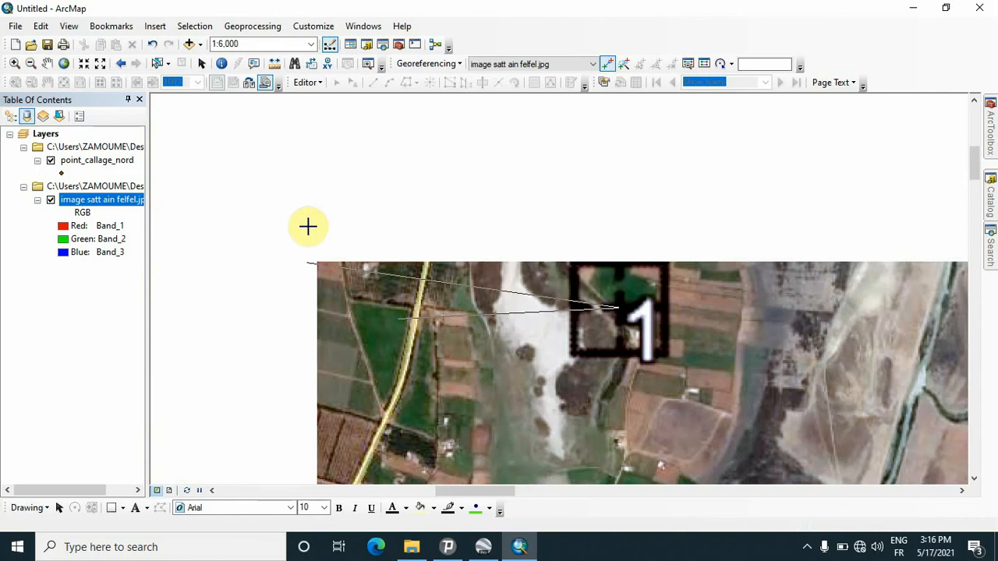
{"action": "scroll", "coordinate": [280, 198], "scroll_direction": "down", "scroll_amount": 1}
{"action": "scroll", "coordinate": [260, 182], "scroll_direction": "down", "scroll_amount": 1}
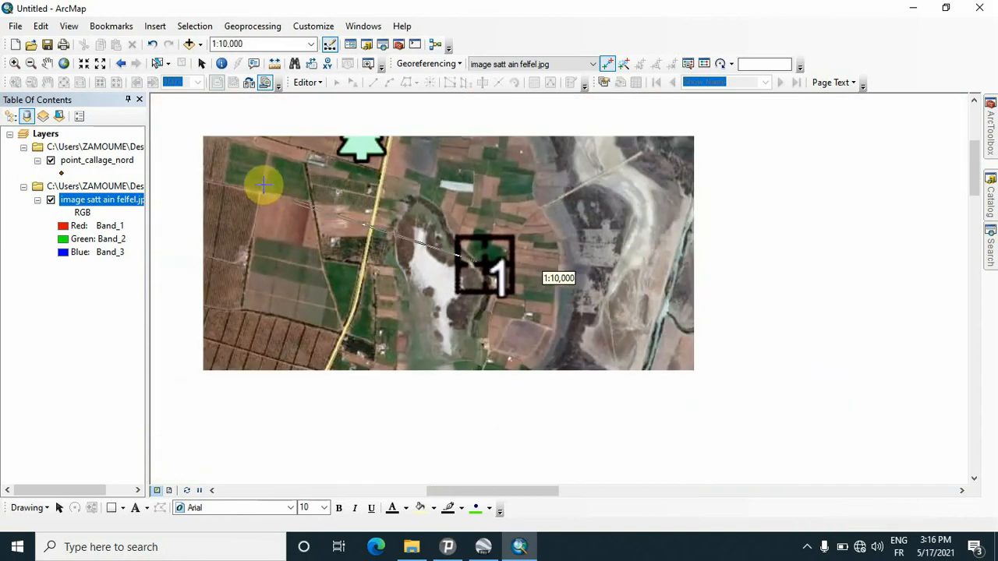
{"action": "left_click_drag", "start_coordinate": [241, 169], "coordinate": [419, 290]}
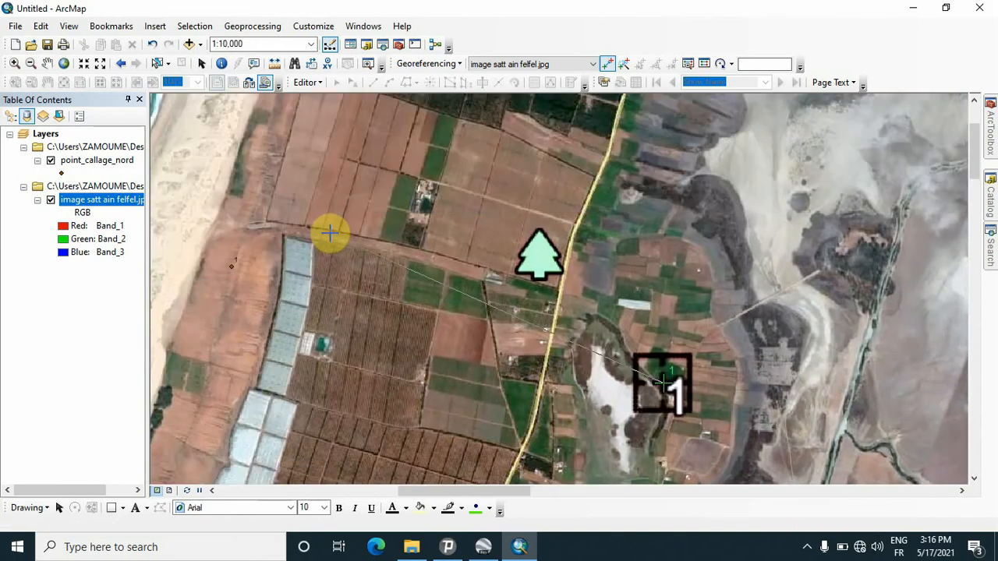
{"action": "scroll", "coordinate": [325, 230], "scroll_direction": "down", "scroll_amount": 2}
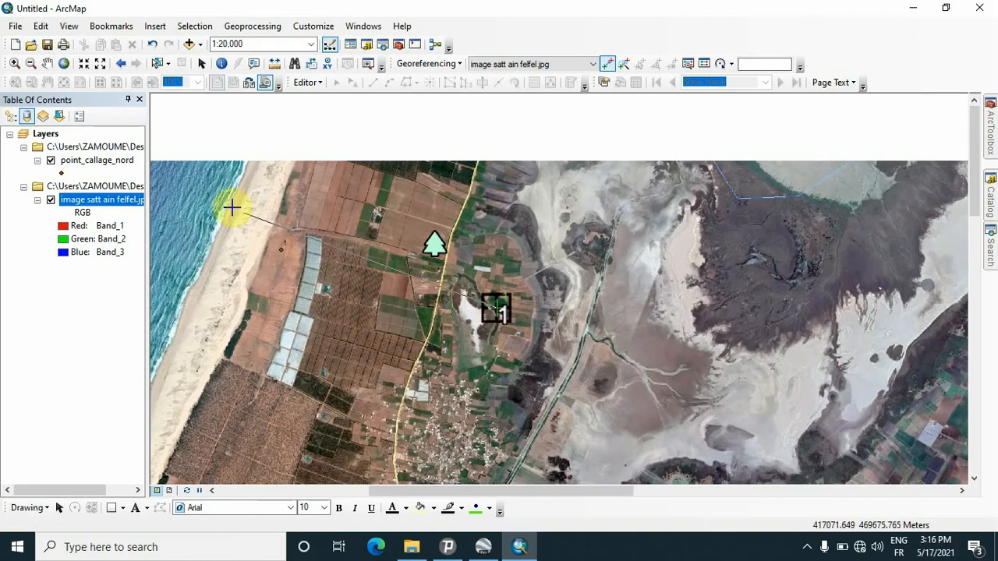
{"action": "left_click", "coordinate": [98, 160]}
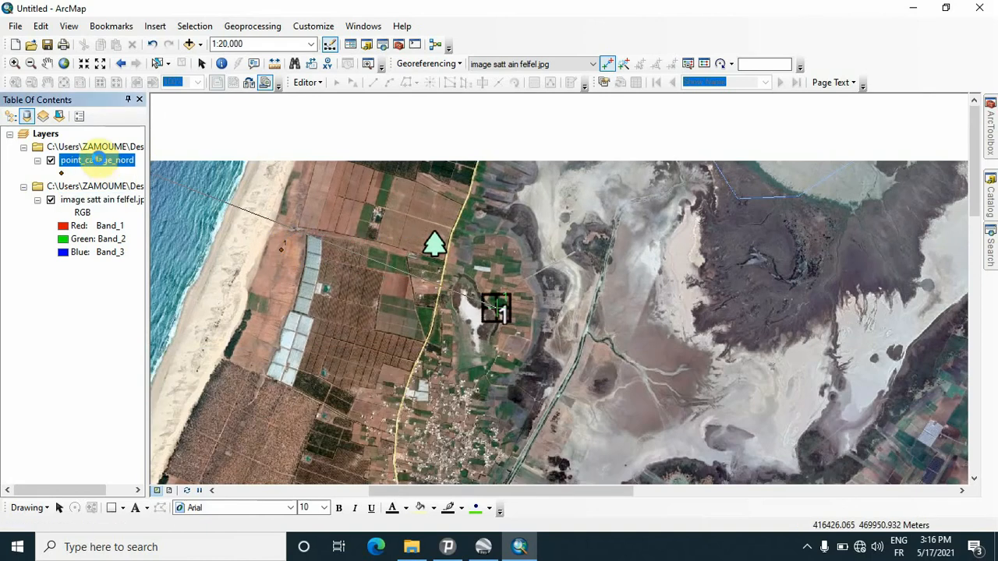
{"action": "right_click", "coordinate": [98, 159]}
{"action": "left_click", "coordinate": [169, 231]}
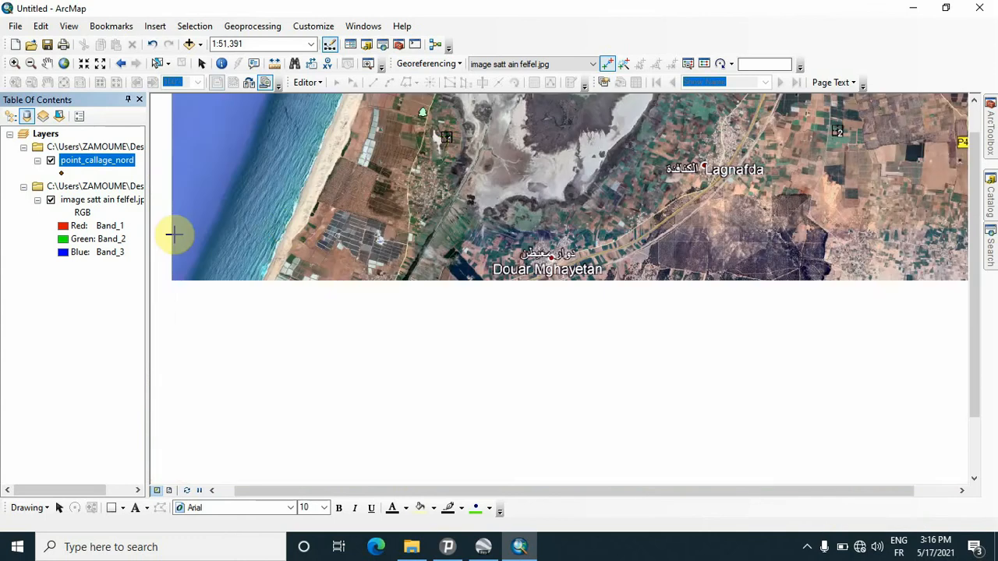
{"action": "scroll", "coordinate": [364, 115], "scroll_direction": "up", "scroll_amount": 1}
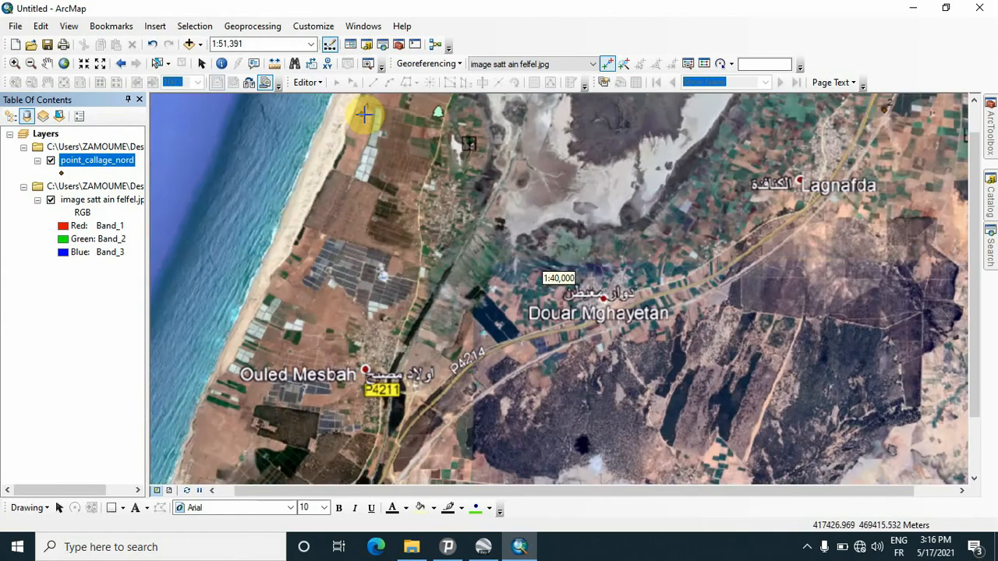
{"action": "scroll", "coordinate": [364, 115], "scroll_direction": "up", "scroll_amount": 3}
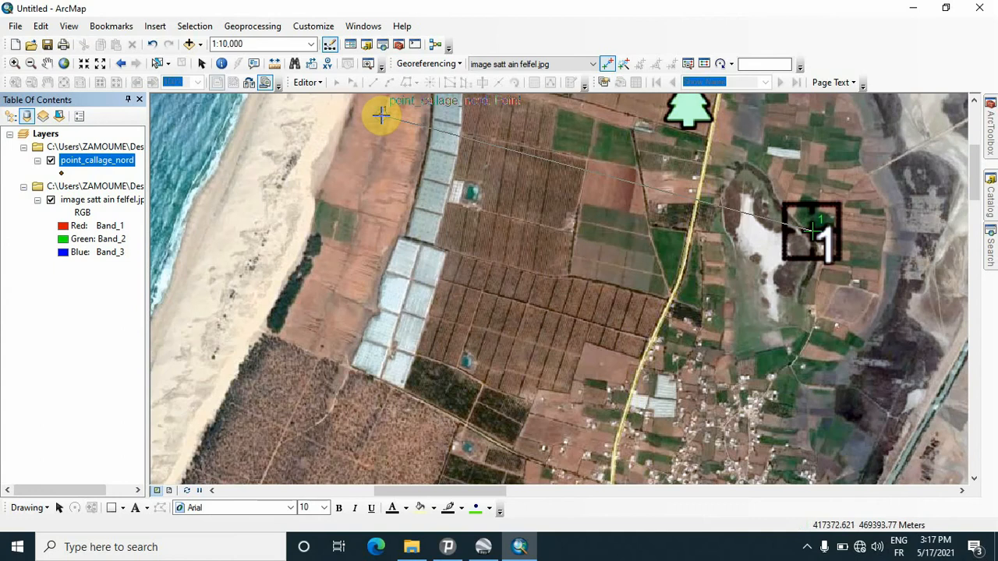
{"action": "left_click", "coordinate": [380, 115]}
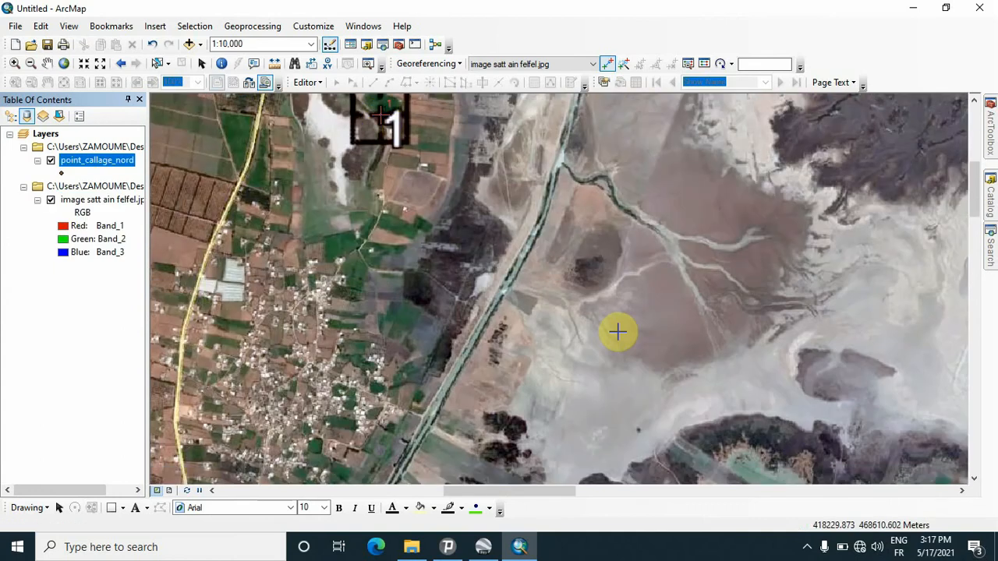
Step: Add a second control point linking the centre of marker 2 on the image to point 2 of point_callage_nord
{"action": "scroll", "coordinate": [617, 332], "scroll_direction": "down", "scroll_amount": 2}
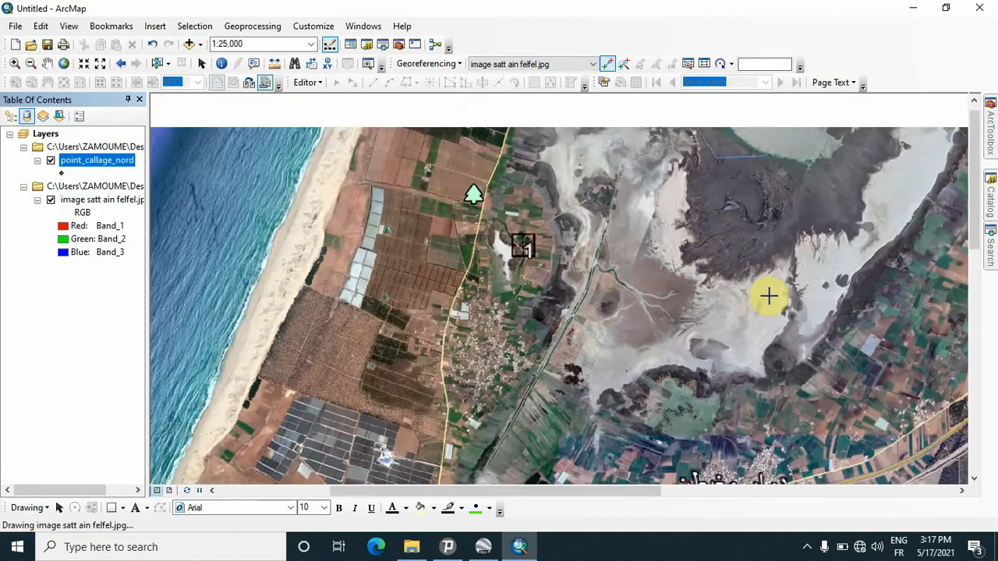
{"action": "scroll", "coordinate": [768, 295], "scroll_direction": "down", "scroll_amount": 2}
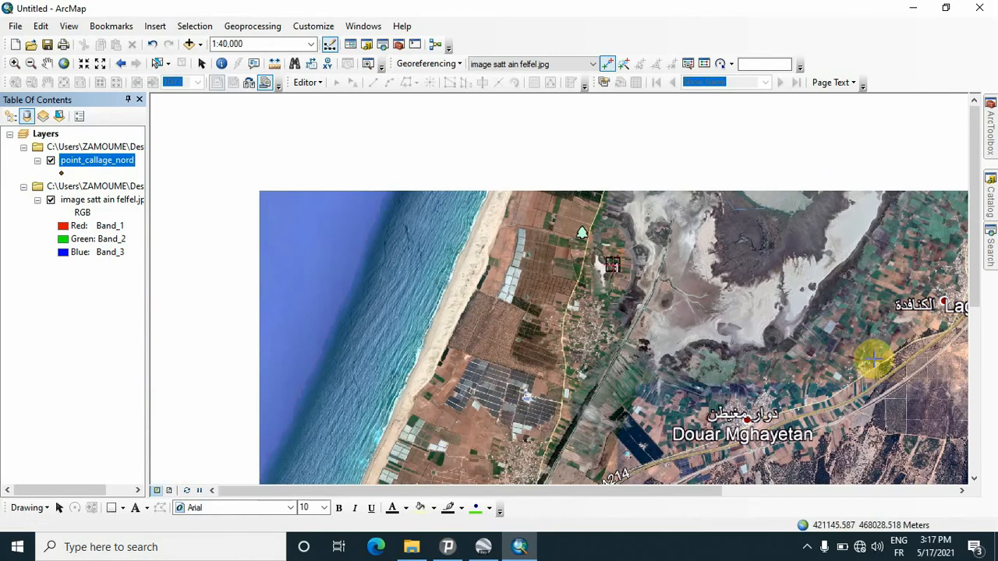
{"action": "left_click_drag", "start_coordinate": [873, 358], "coordinate": [396, 312]}
{"action": "left_click", "coordinate": [649, 222]}
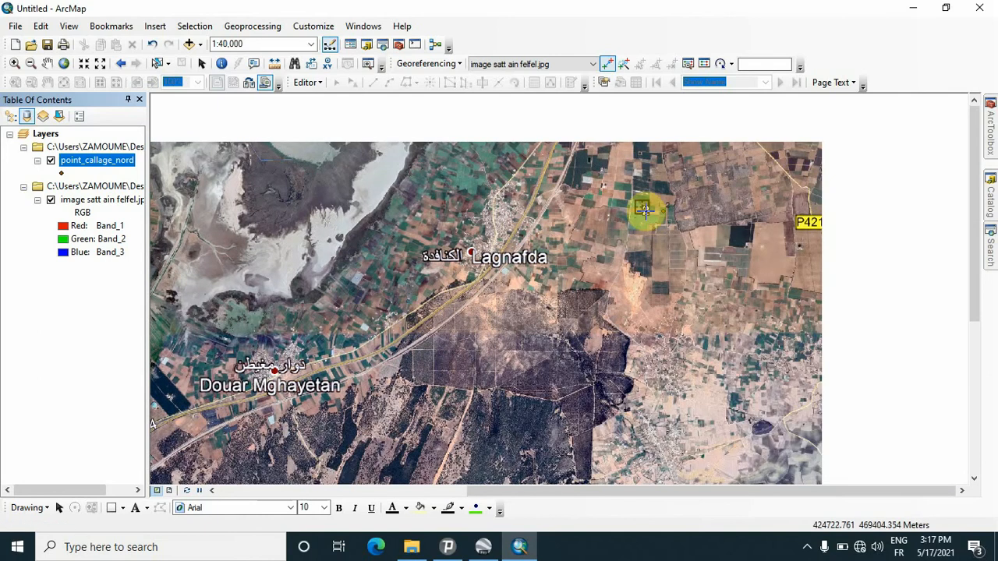
{"action": "scroll", "coordinate": [643, 209], "scroll_direction": "up", "scroll_amount": 4}
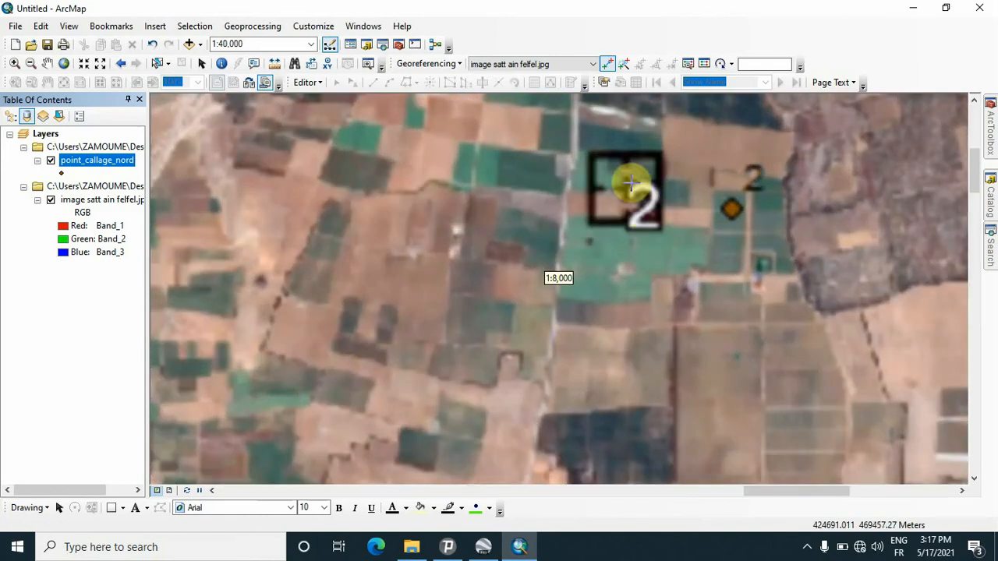
{"action": "scroll", "coordinate": [630, 183], "scroll_direction": "up", "scroll_amount": 1}
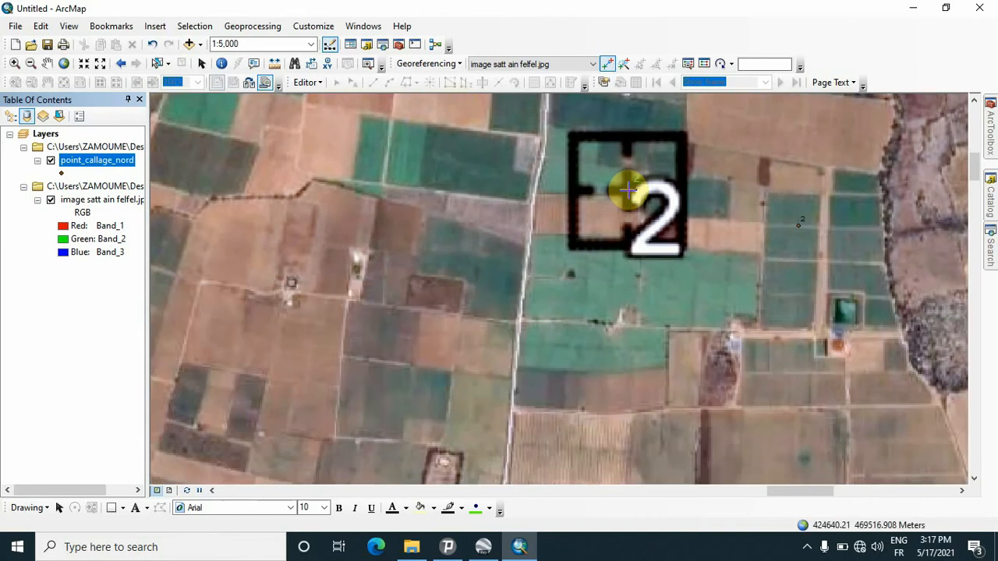
{"action": "left_click", "coordinate": [629, 189]}
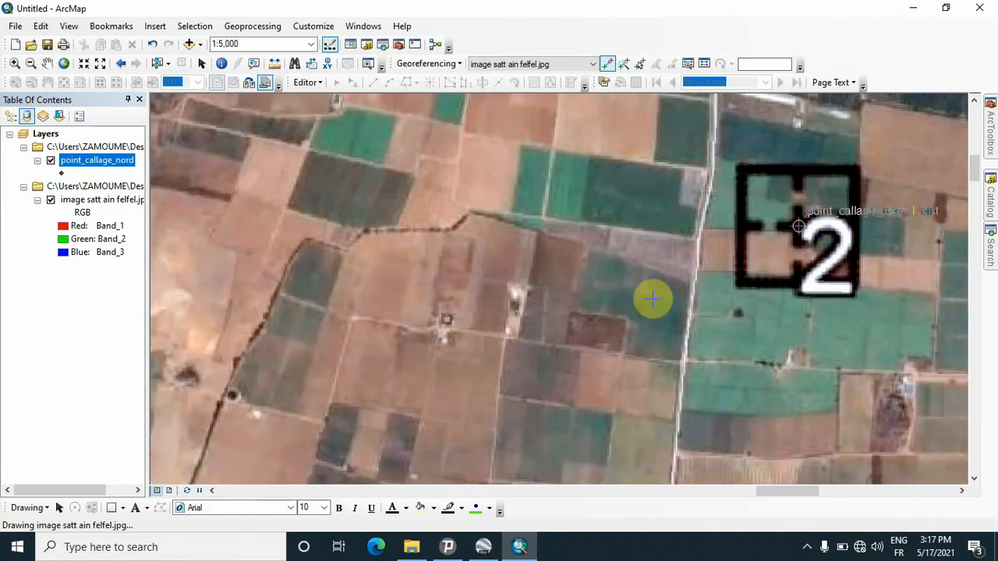
{"action": "scroll", "coordinate": [597, 325], "scroll_direction": "up", "scroll_amount": 5}
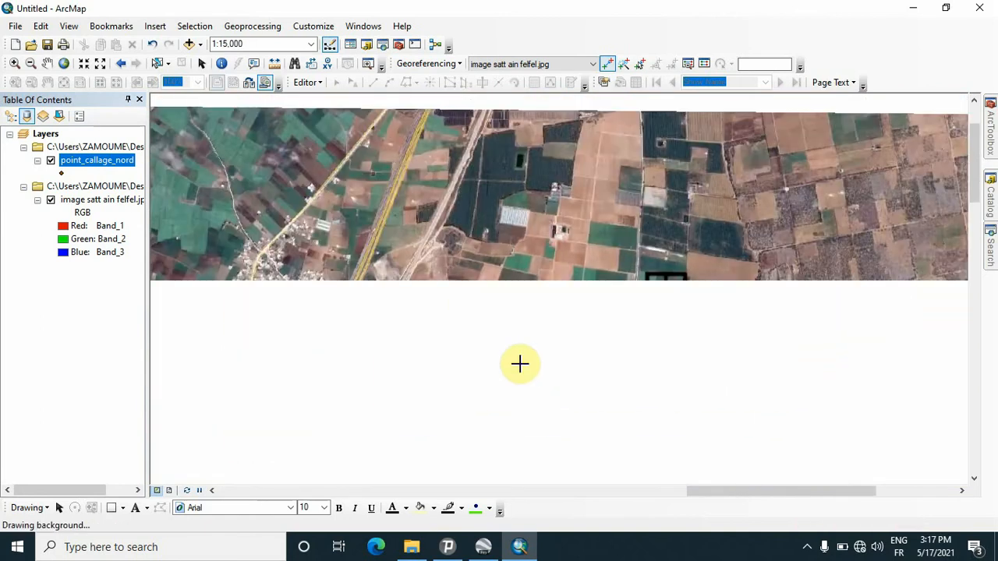
{"action": "scroll", "coordinate": [487, 337], "scroll_direction": "up", "scroll_amount": 3}
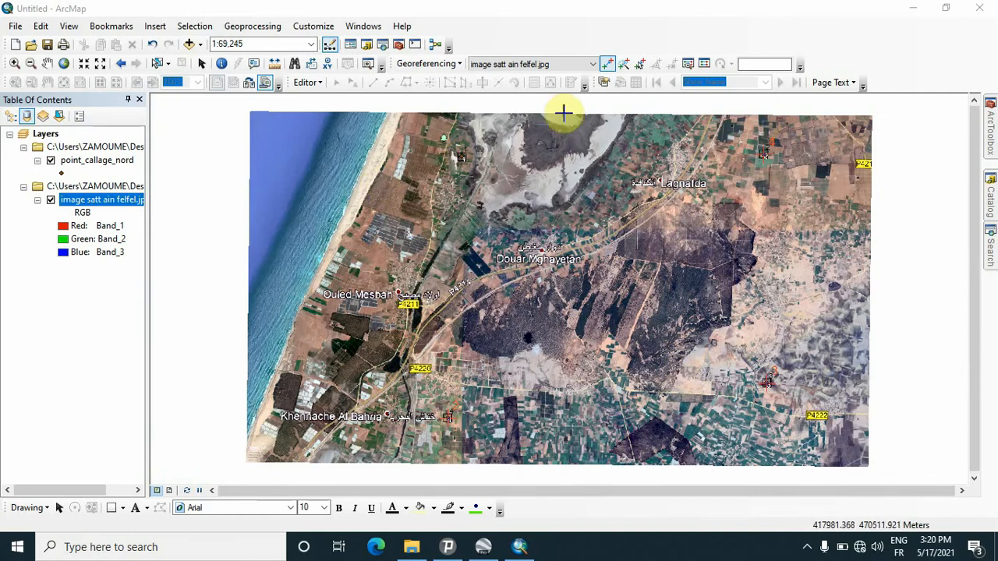
Step: Rectify the georeferenced image and save it in TIFF format to the test folder on the Desktop
{"action": "left_click", "coordinate": [456, 65]}
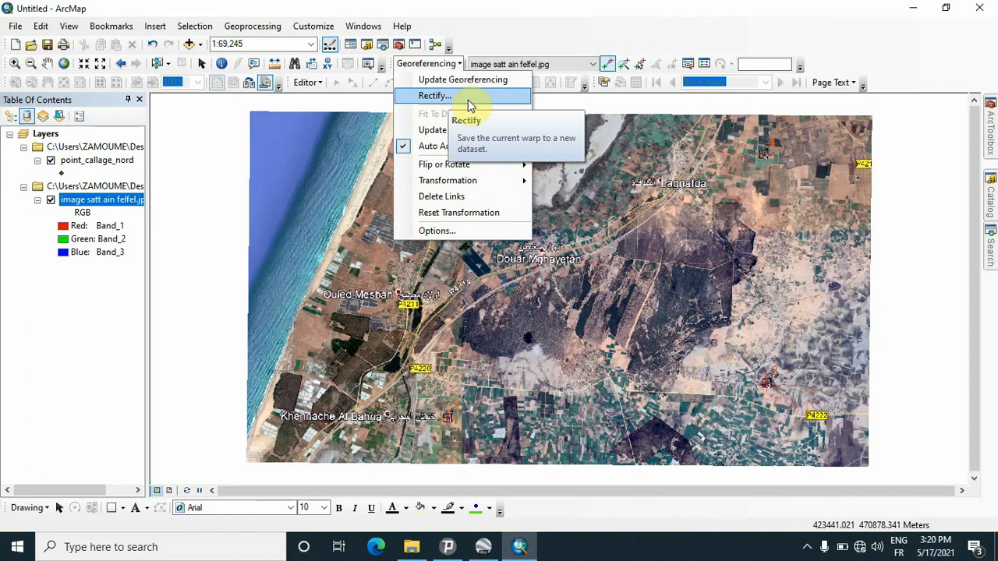
{"action": "left_click", "coordinate": [452, 96]}
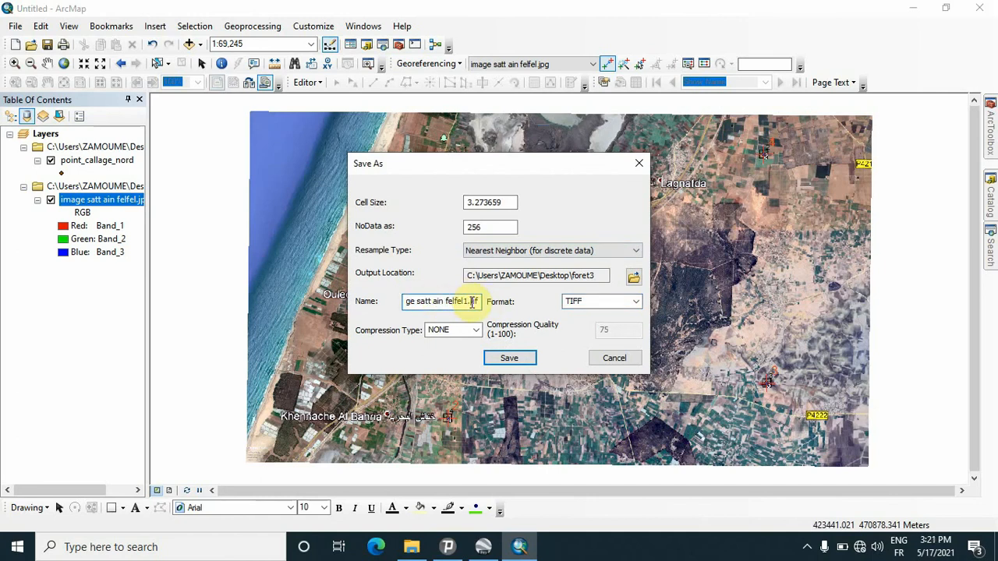
{"action": "left_click", "coordinate": [632, 277]}
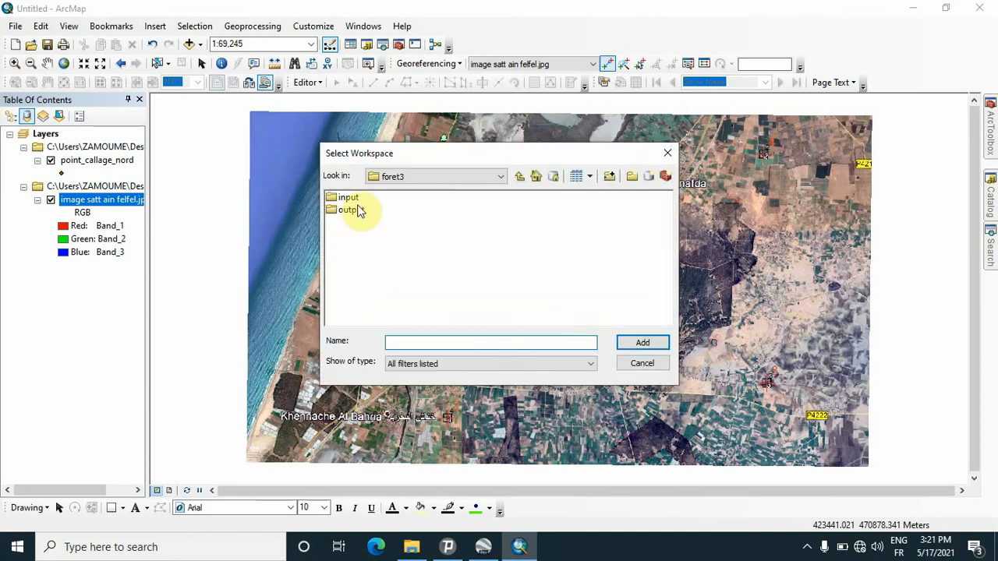
{"action": "left_click", "coordinate": [428, 176]}
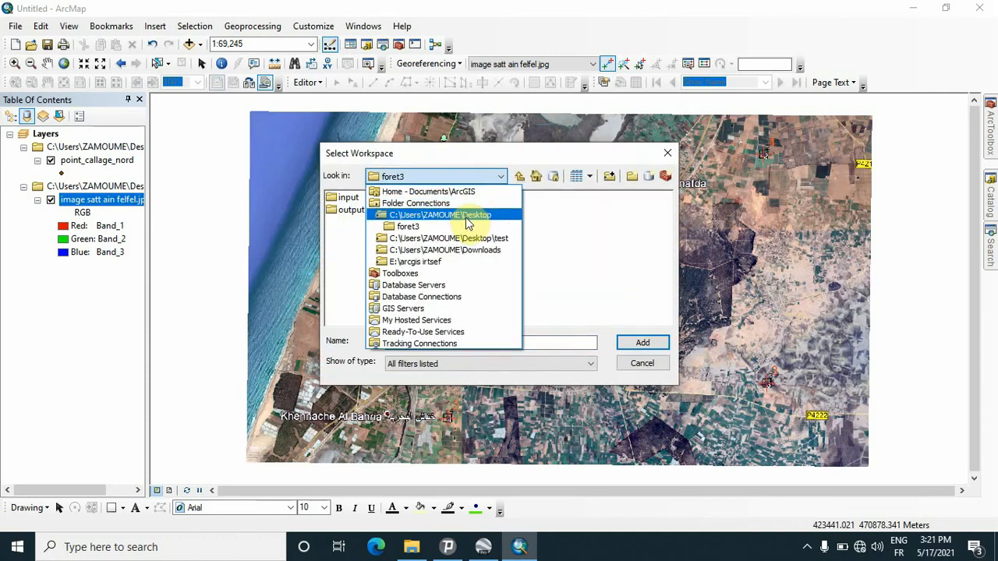
{"action": "left_click", "coordinate": [466, 218]}
{"action": "left_click", "coordinate": [345, 271]}
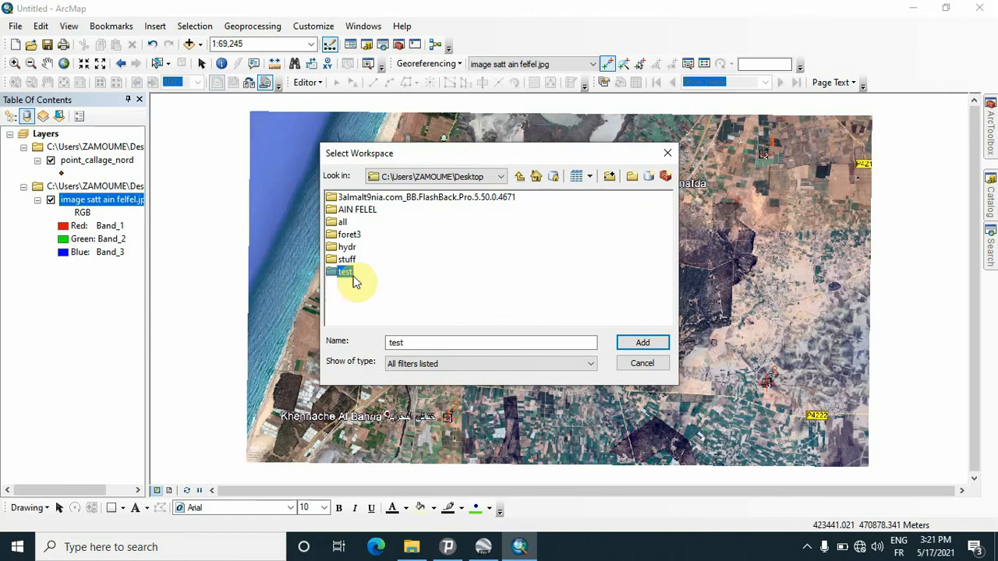
{"action": "left_click", "coordinate": [644, 344]}
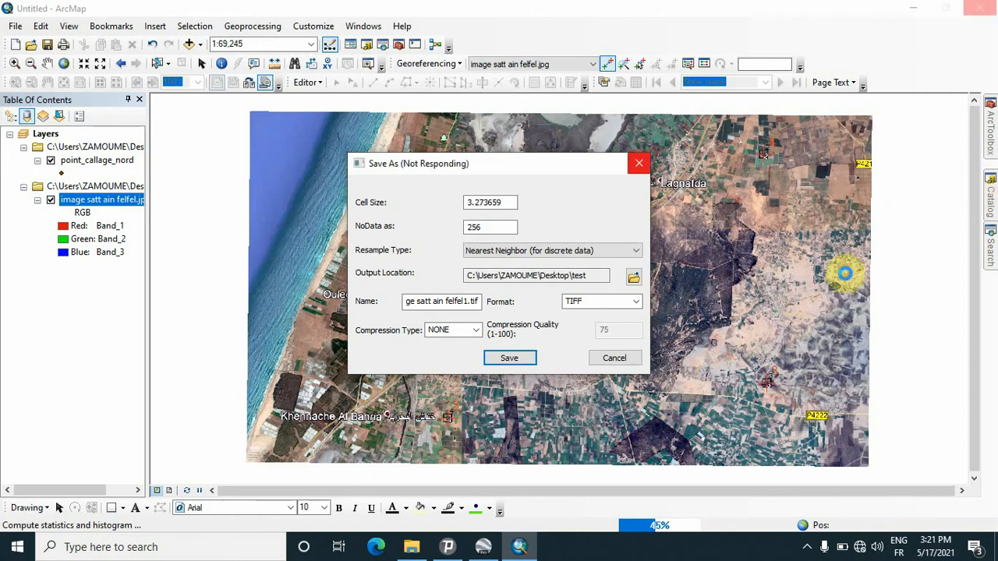
Step: Update the georeferencing of image satt ain felfel.jpg to store its current transformation
{"action": "left_click", "coordinate": [807, 548]}
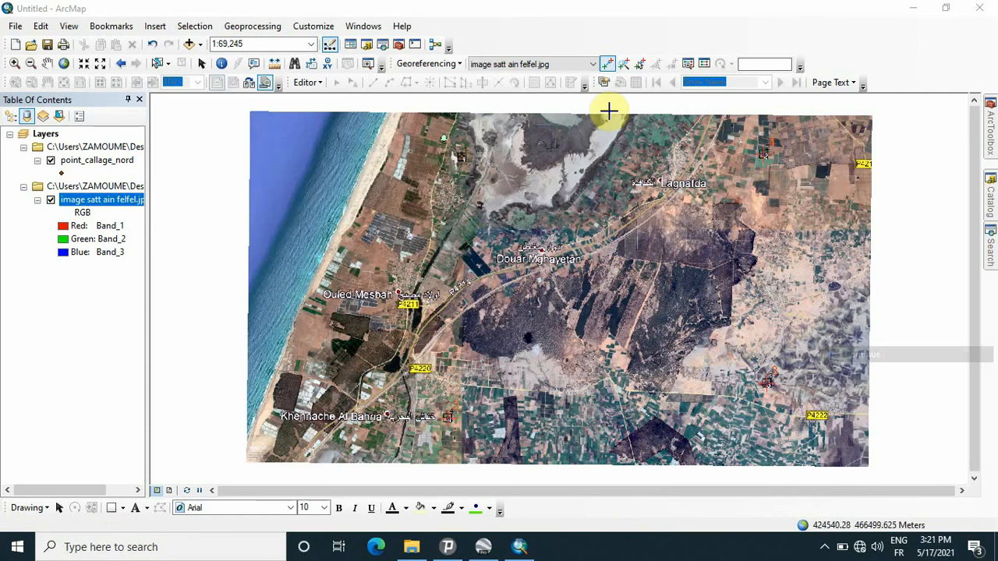
{"action": "left_click", "coordinate": [451, 66]}
{"action": "left_click", "coordinate": [460, 80]}
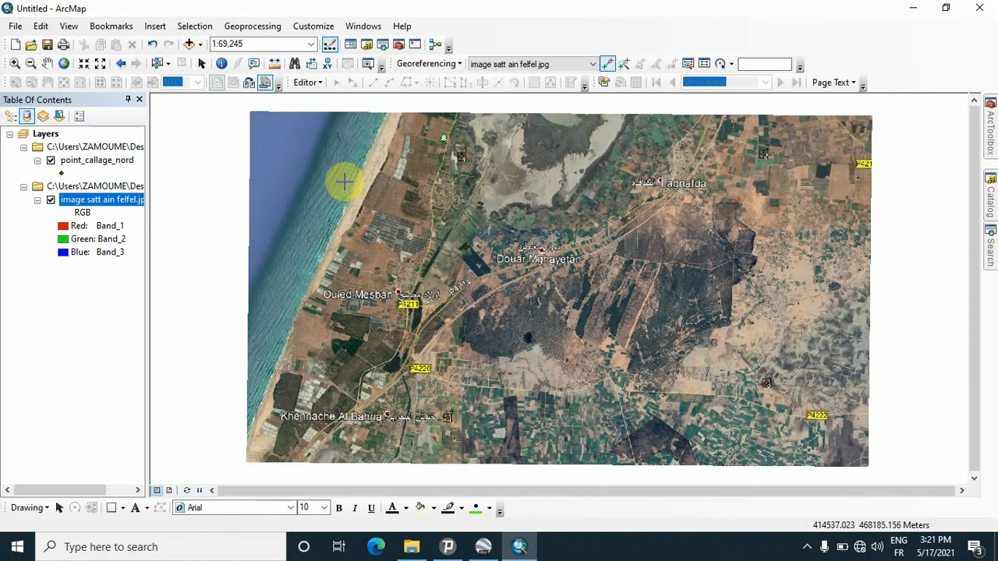
Step: Remove the point_callage_nord layer from the map and switch from adding control points to the Select Elements tool
{"action": "right_click", "coordinate": [93, 161]}
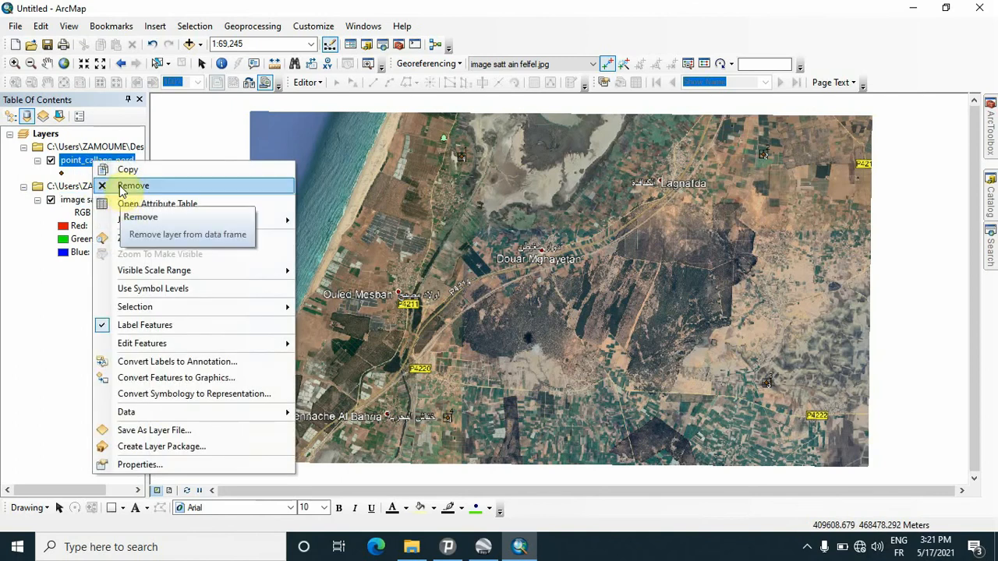
{"action": "left_click", "coordinate": [125, 188]}
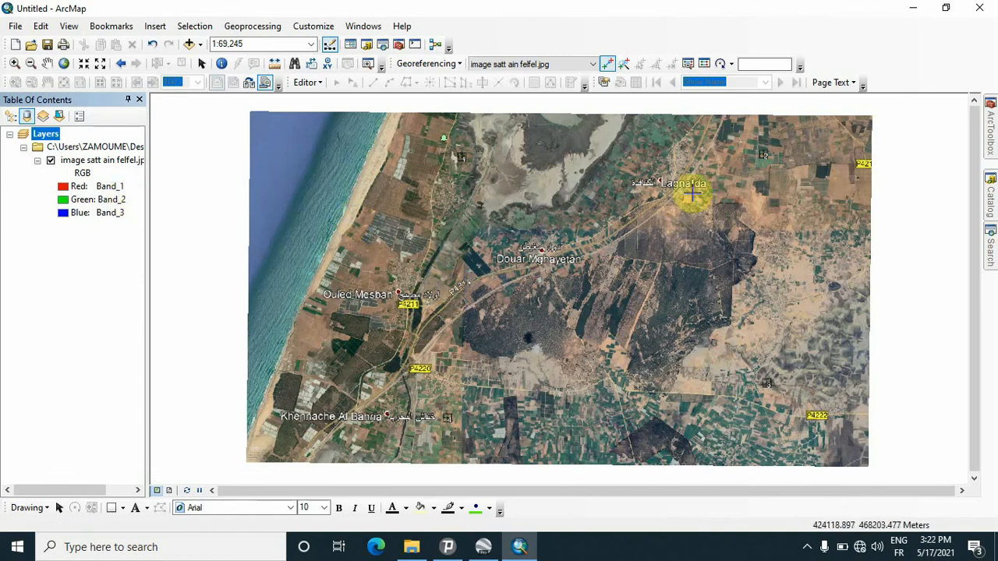
{"action": "left_click", "coordinate": [201, 64]}
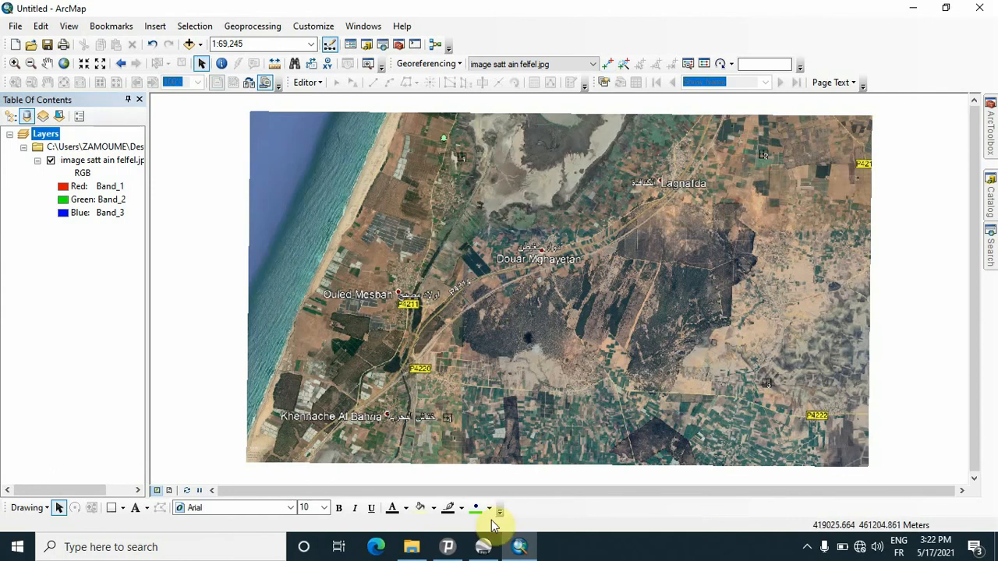
Step: Locate the bornes ain felel.kmz file in the test folder in File Explorer, then return to ArcMap
{"action": "left_click", "coordinate": [412, 546]}
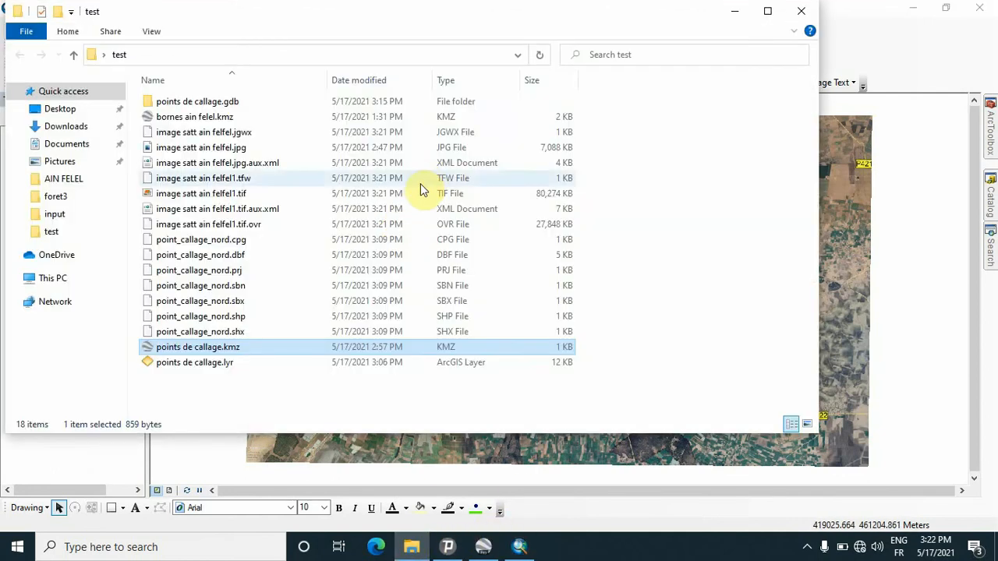
{"action": "left_click", "coordinate": [182, 118]}
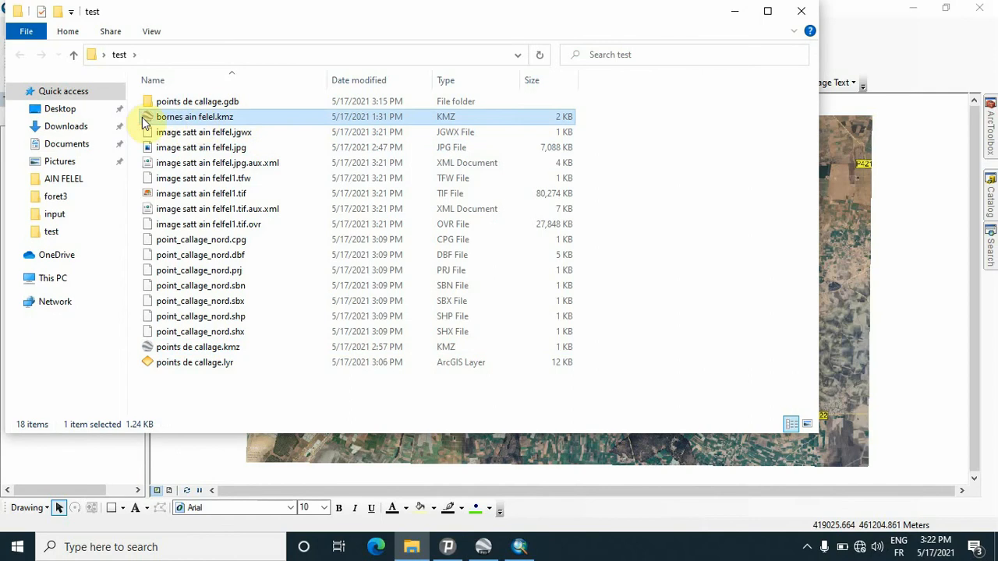
{"action": "left_click", "coordinate": [742, 15]}
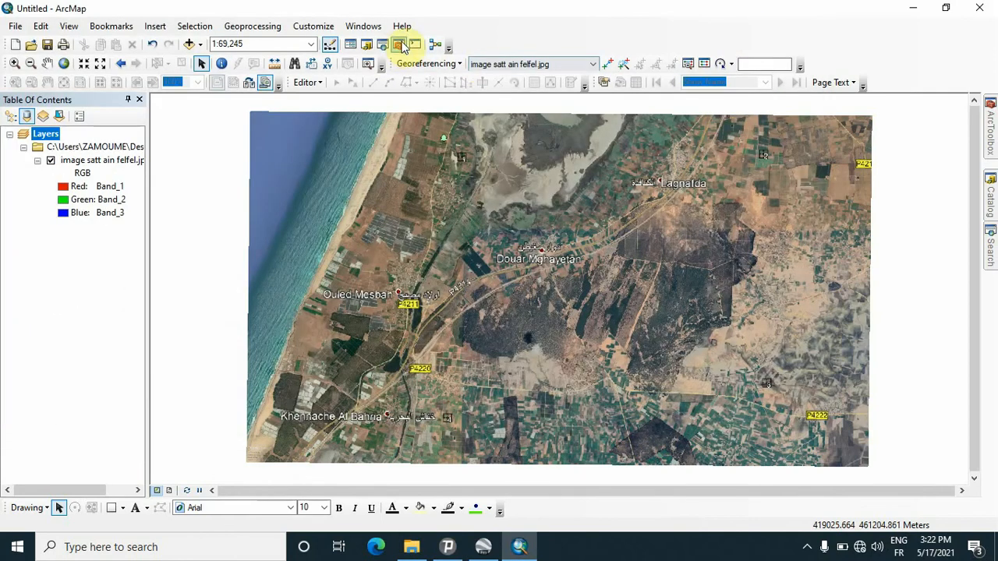
Step: Start the KML To Layer conversion with bornes ain felel.kmz from the Desktop test folder as the input file
{"action": "left_click", "coordinate": [398, 46]}
{"action": "scroll", "coordinate": [838, 225], "scroll_direction": "up", "scroll_amount": 3}
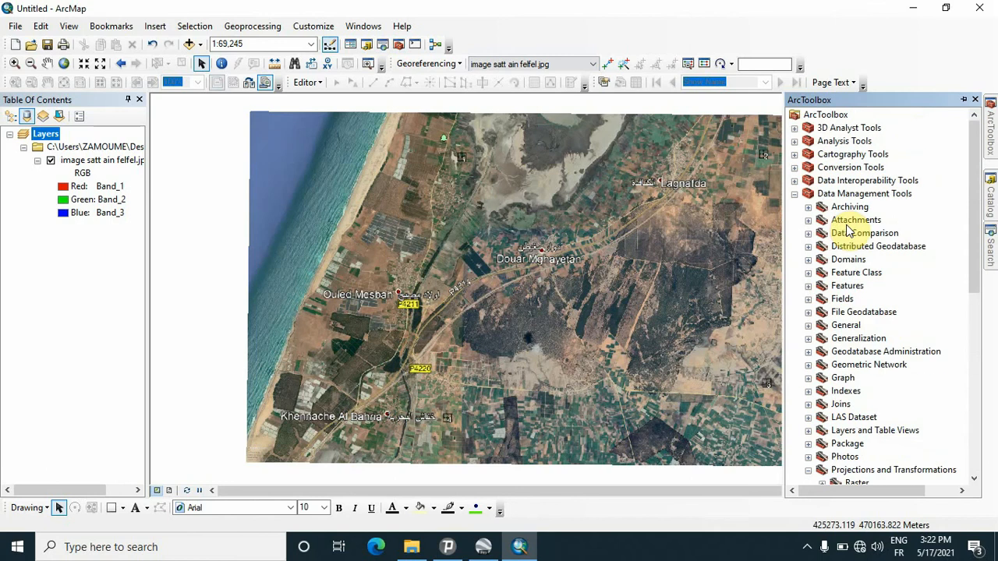
{"action": "double_click", "coordinate": [846, 169]}
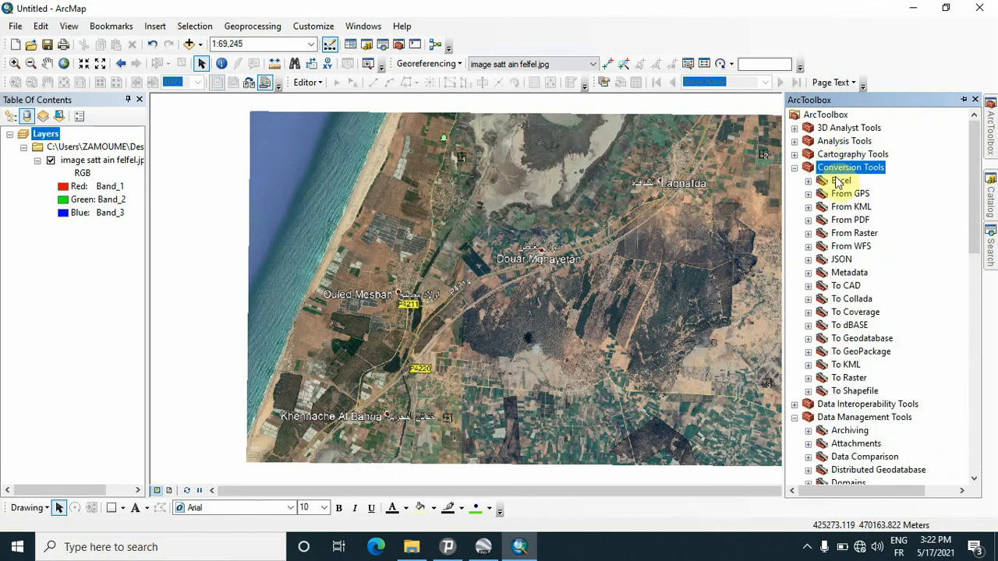
{"action": "left_click", "coordinate": [855, 210]}
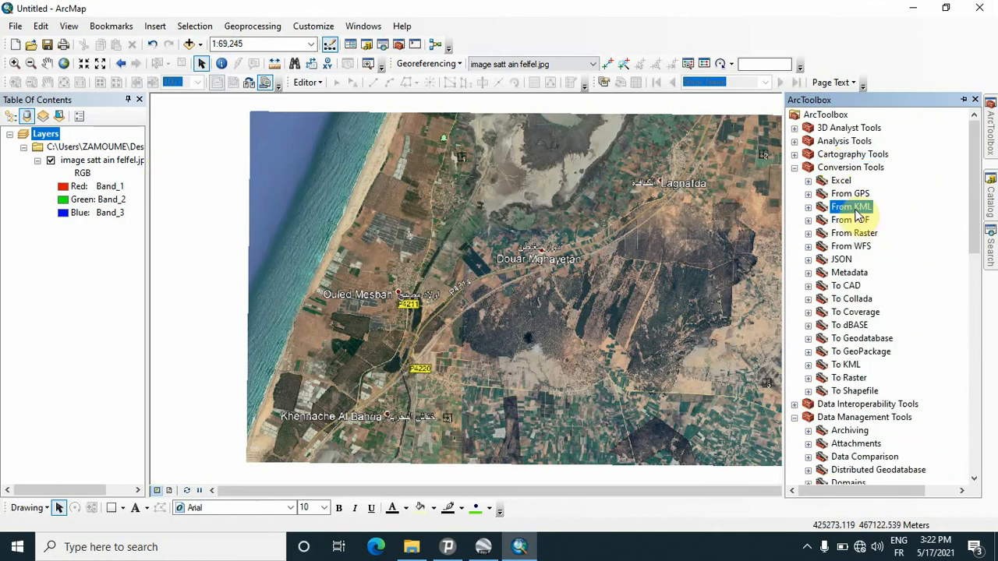
{"action": "double_click", "coordinate": [855, 208]}
{"action": "double_click", "coordinate": [857, 220]}
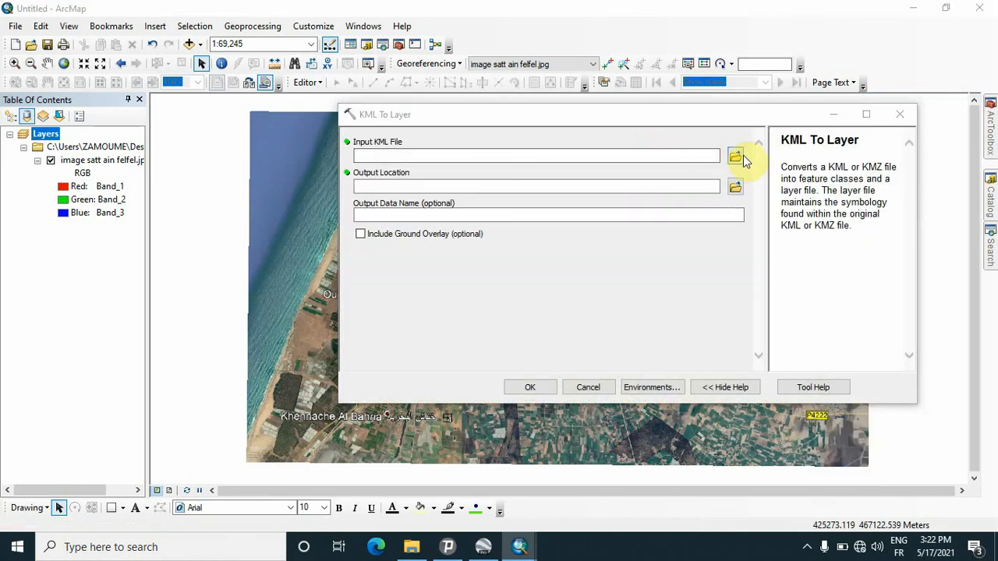
{"action": "left_click", "coordinate": [739, 158]}
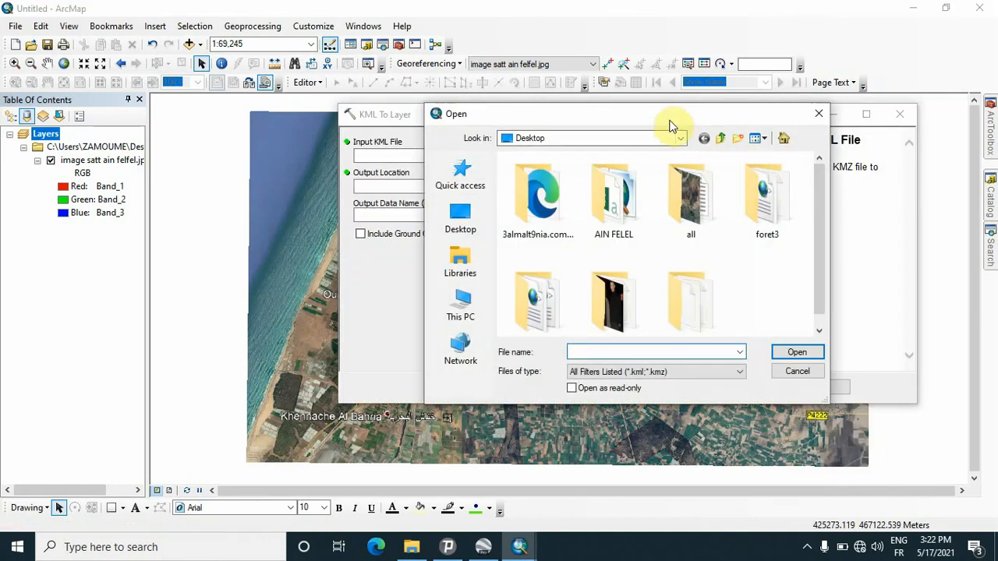
{"action": "scroll", "coordinate": [708, 249], "scroll_direction": "down", "scroll_amount": 1}
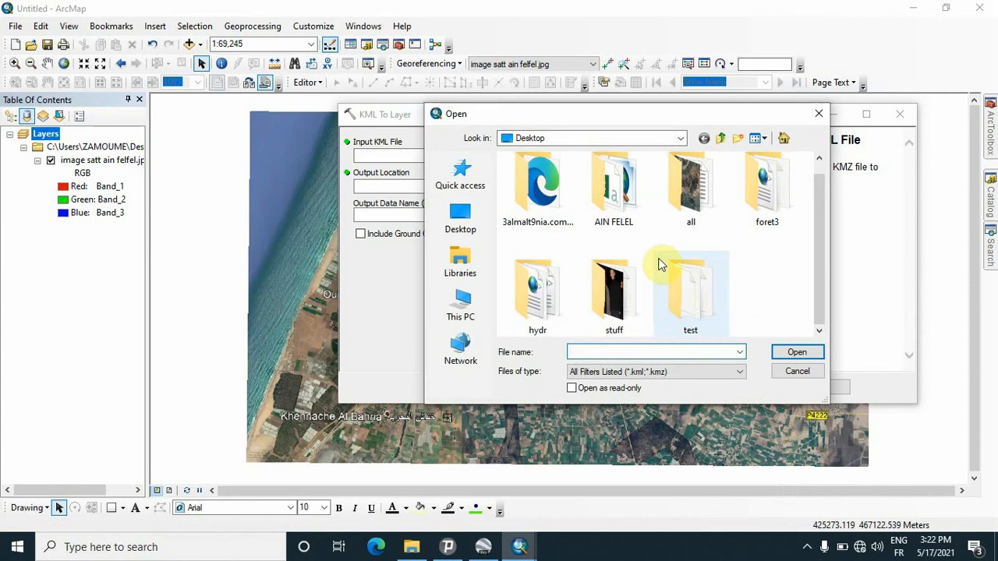
{"action": "double_click", "coordinate": [695, 305]}
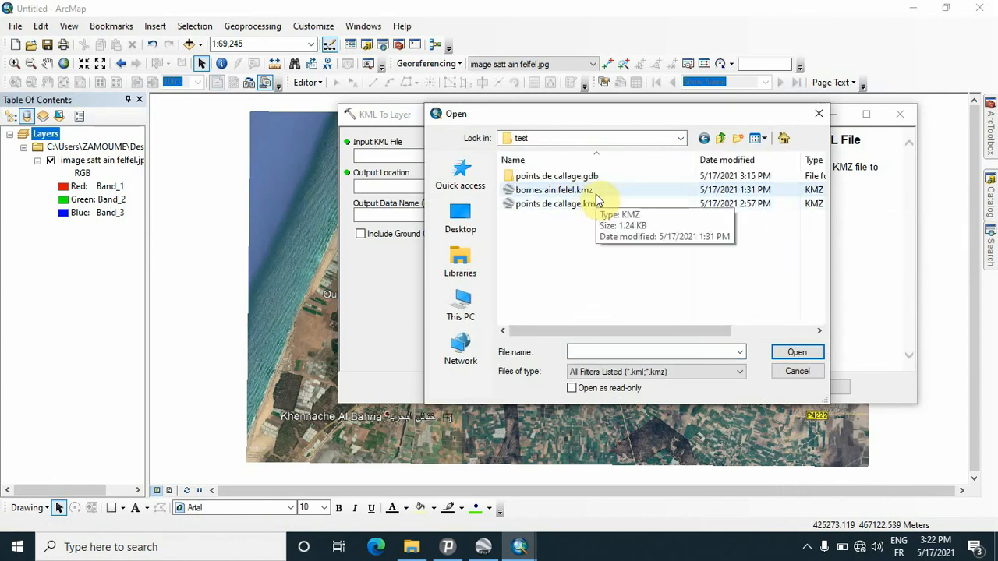
{"action": "left_click", "coordinate": [596, 194]}
{"action": "left_click", "coordinate": [797, 353]}
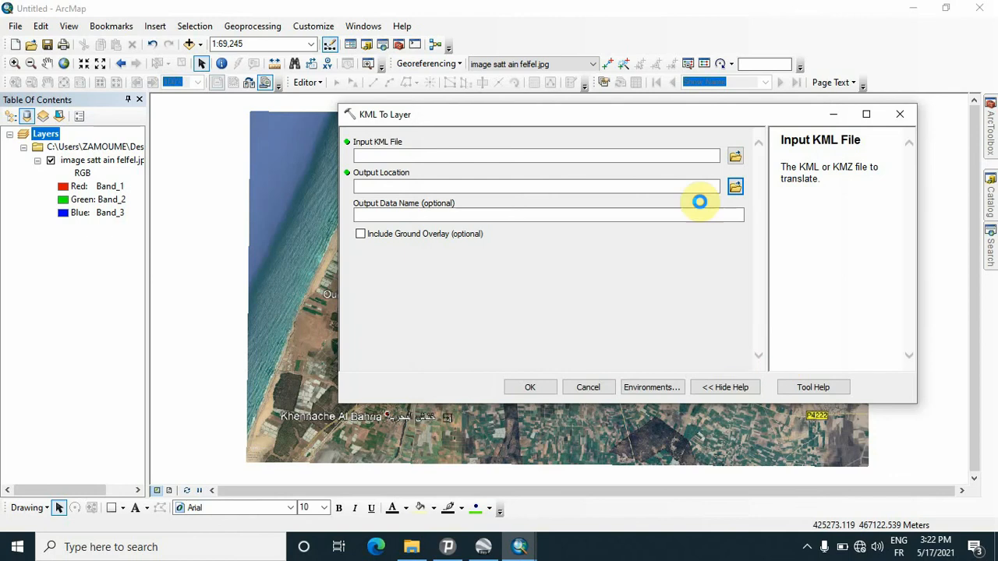
Step: Set the conversion's output location to the test folder on the Desktop and run it with the output name bornes ain felel
{"action": "left_click", "coordinate": [735, 187]}
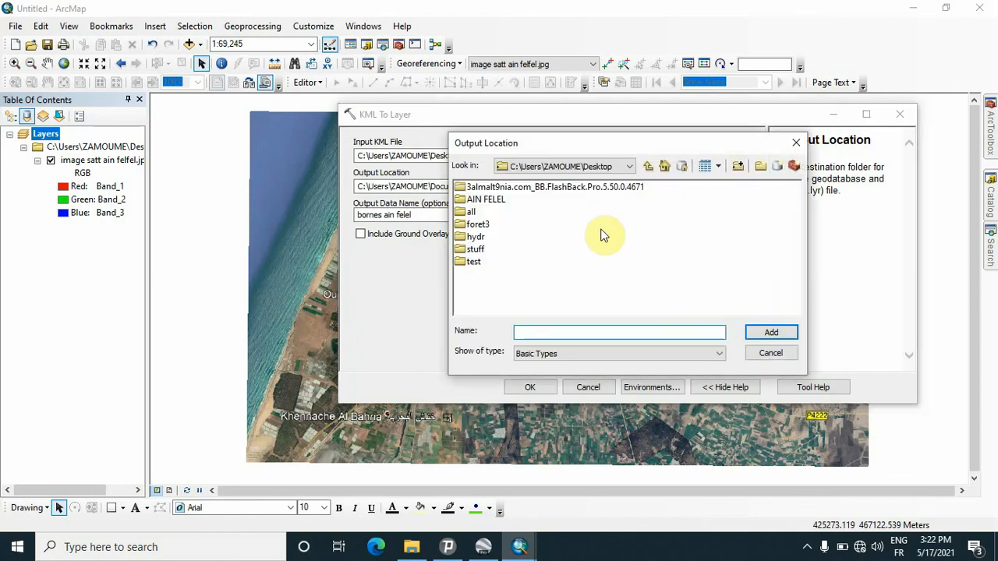
{"action": "left_click", "coordinate": [772, 334]}
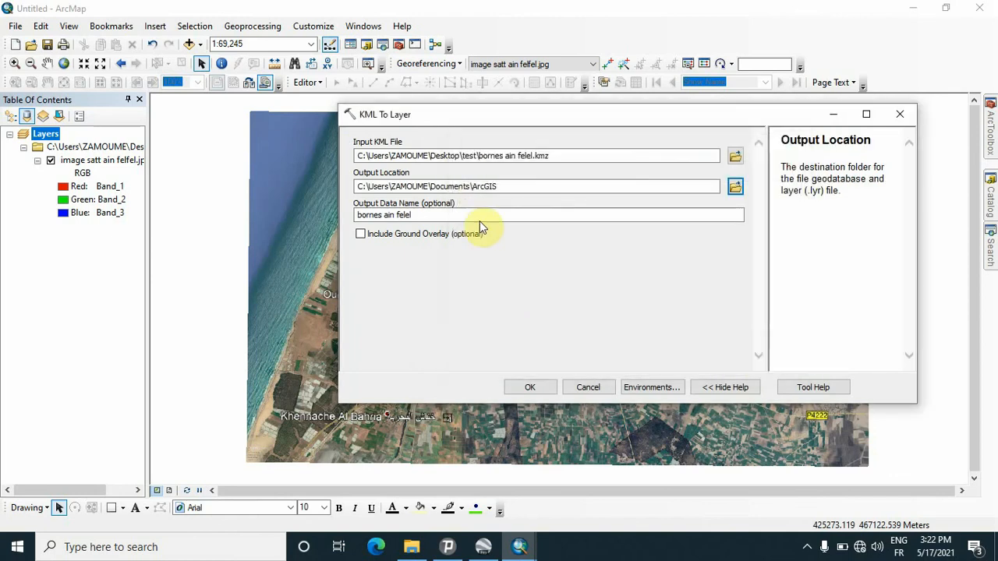
{"action": "left_click", "coordinate": [537, 385]}
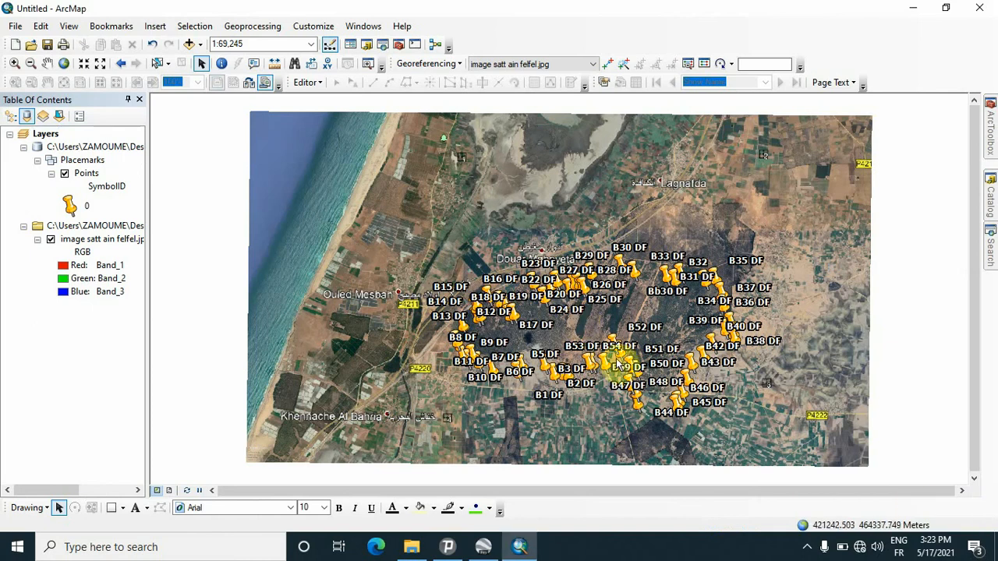
Step: Start the Project tool from Projections and Transformations with the Points layer of bornes ain felel as the input
{"action": "scroll", "coordinate": [618, 364], "scroll_direction": "up", "scroll_amount": 4}
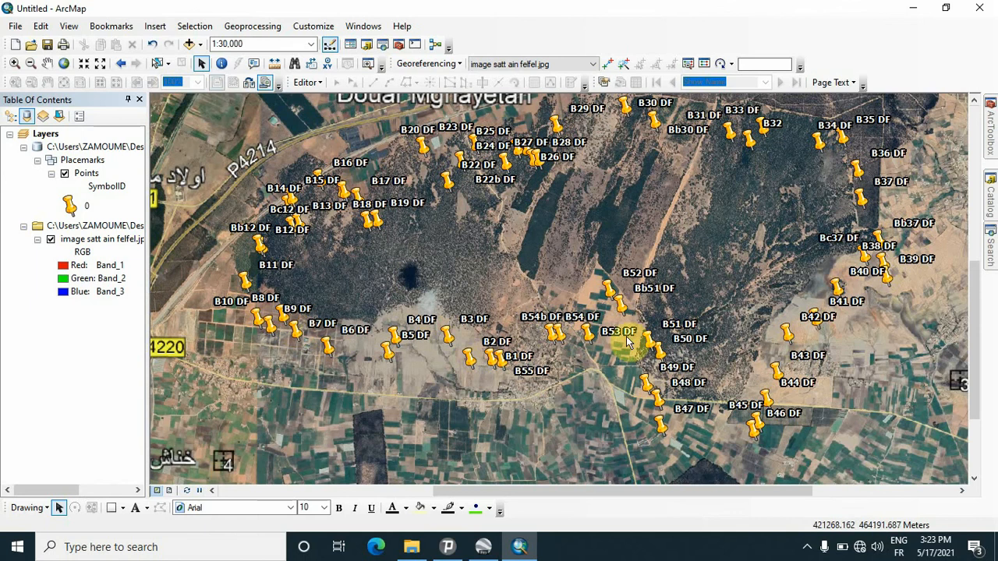
{"action": "scroll", "coordinate": [628, 343], "scroll_direction": "up", "scroll_amount": 2}
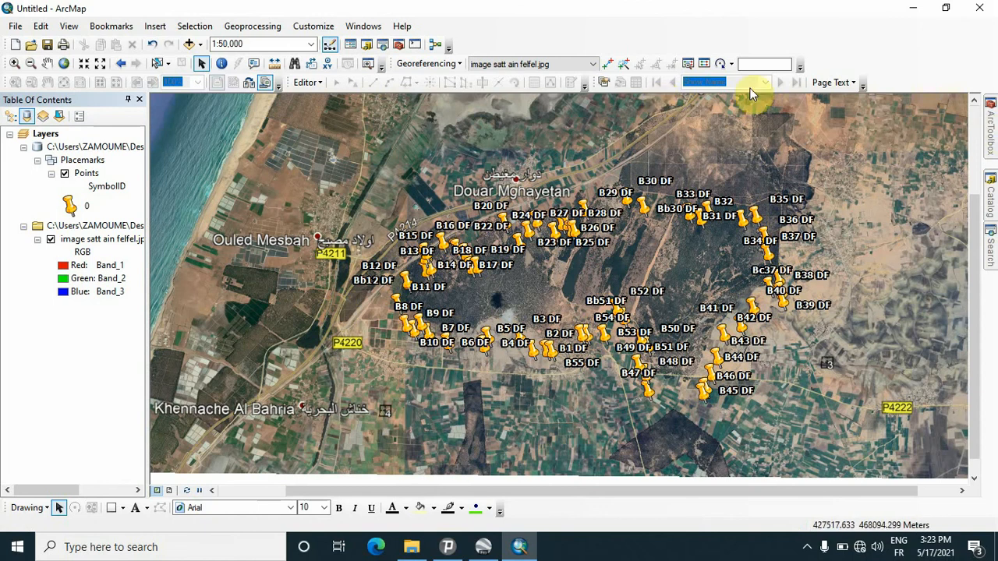
{"action": "left_click", "coordinate": [398, 47]}
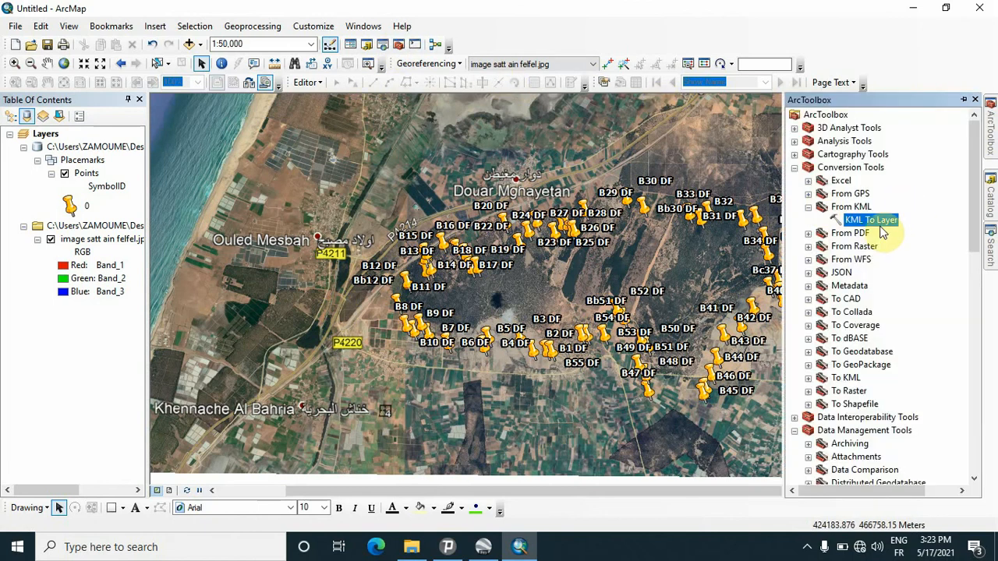
{"action": "scroll", "coordinate": [869, 268], "scroll_direction": "down", "scroll_amount": 3}
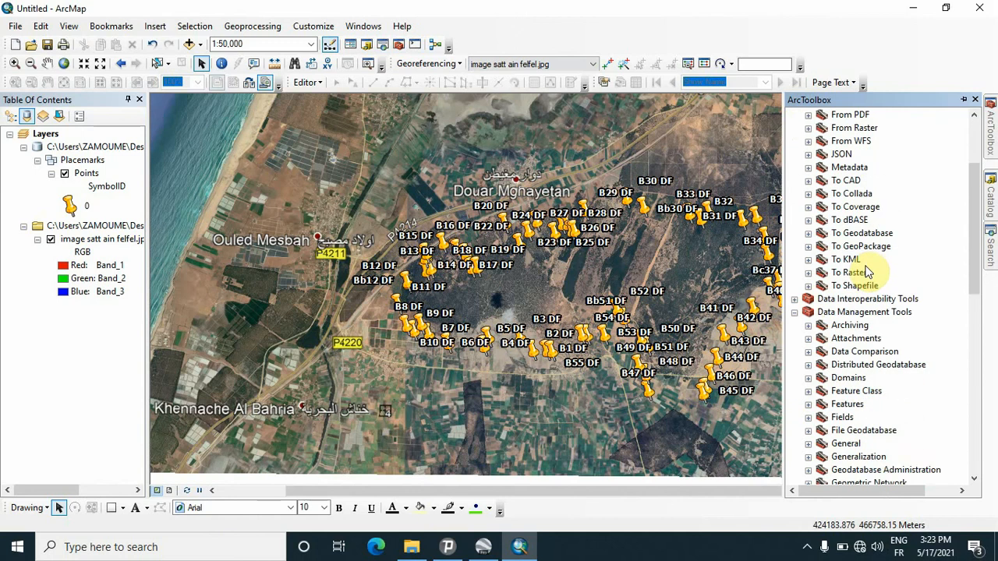
{"action": "scroll", "coordinate": [850, 288], "scroll_direction": "up", "scroll_amount": 3}
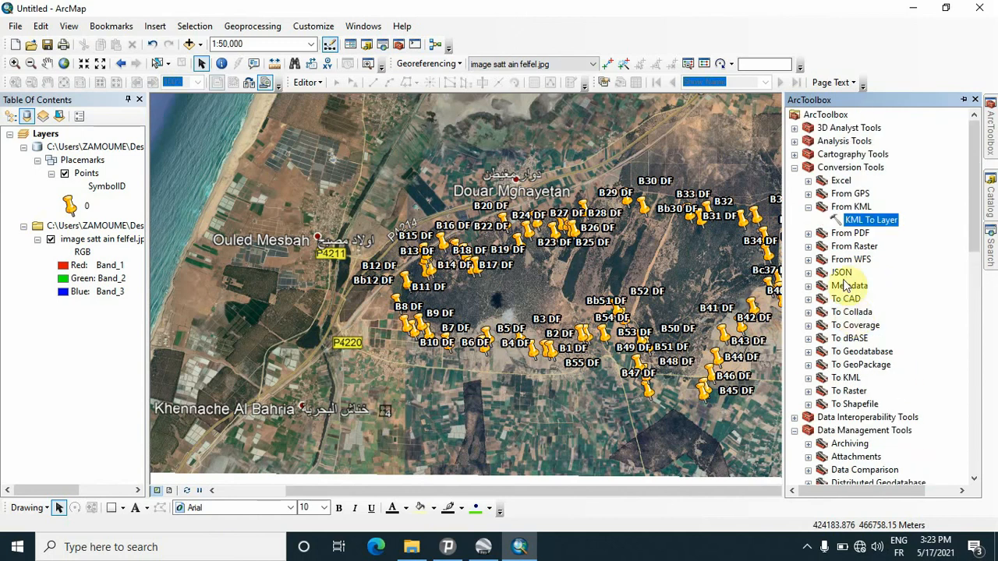
{"action": "left_click", "coordinate": [794, 168]}
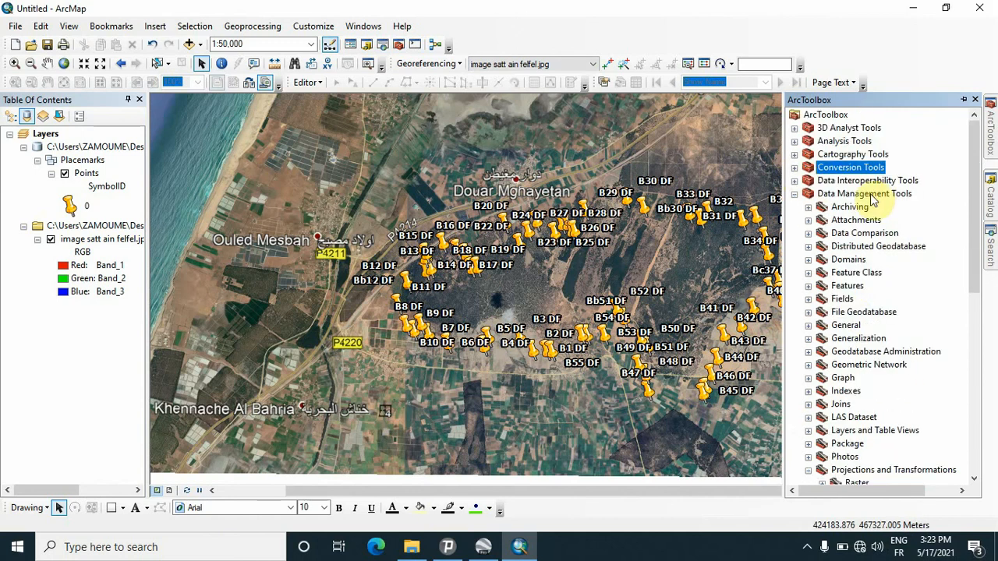
{"action": "scroll", "coordinate": [877, 263], "scroll_direction": "down", "scroll_amount": 3}
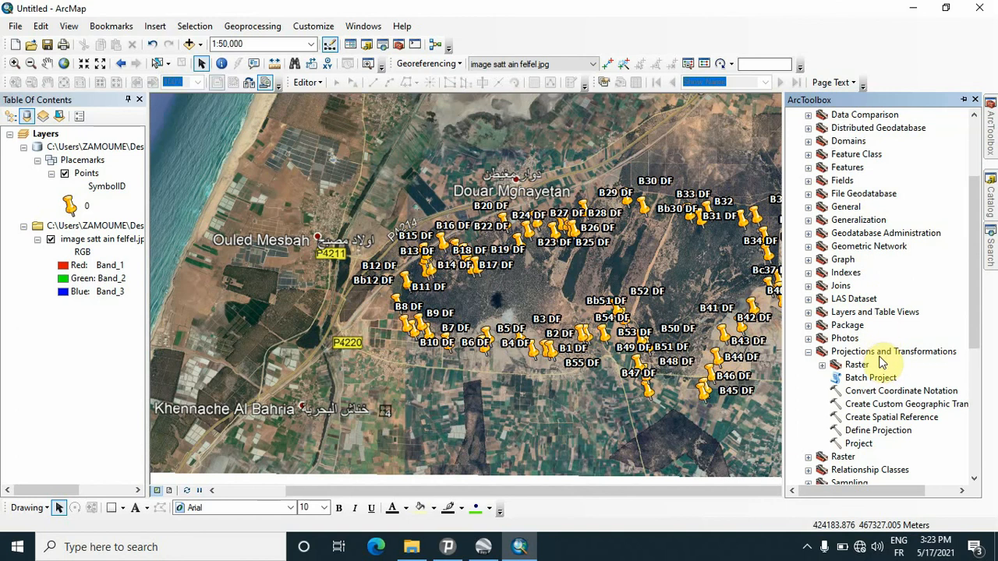
{"action": "scroll", "coordinate": [896, 364], "scroll_direction": "down", "scroll_amount": 1}
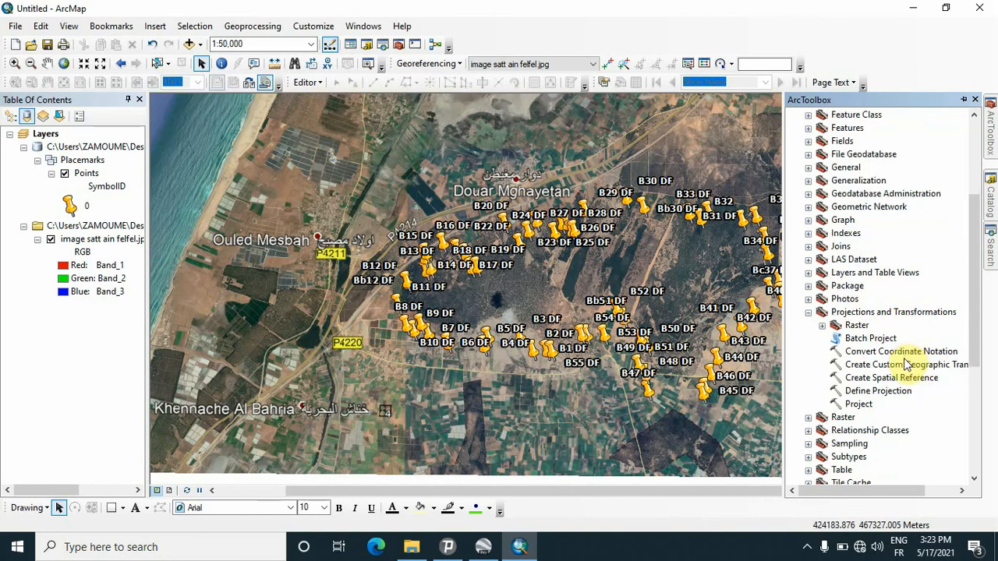
{"action": "double_click", "coordinate": [860, 404]}
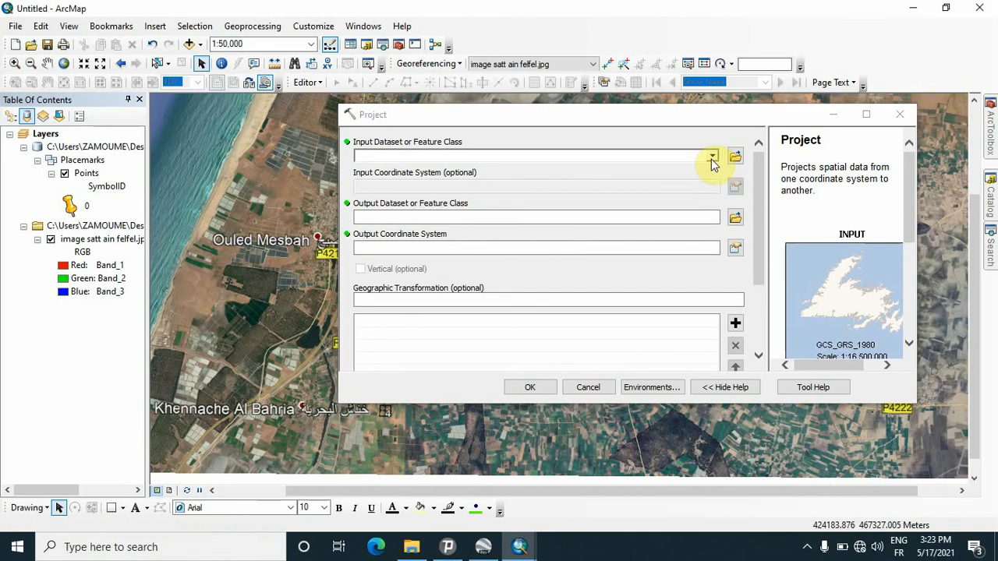
{"action": "left_click", "coordinate": [712, 157]}
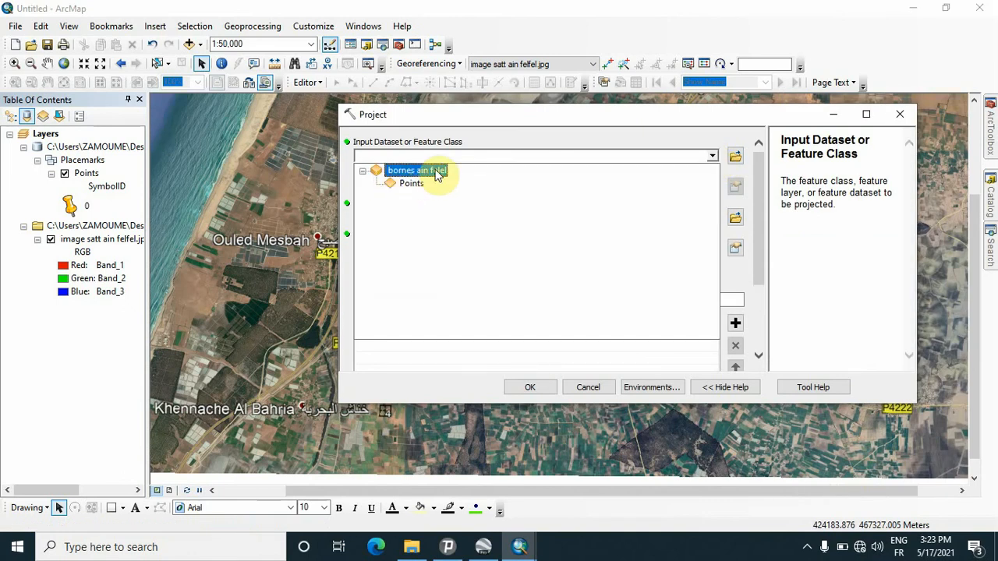
{"action": "left_click", "coordinate": [413, 185]}
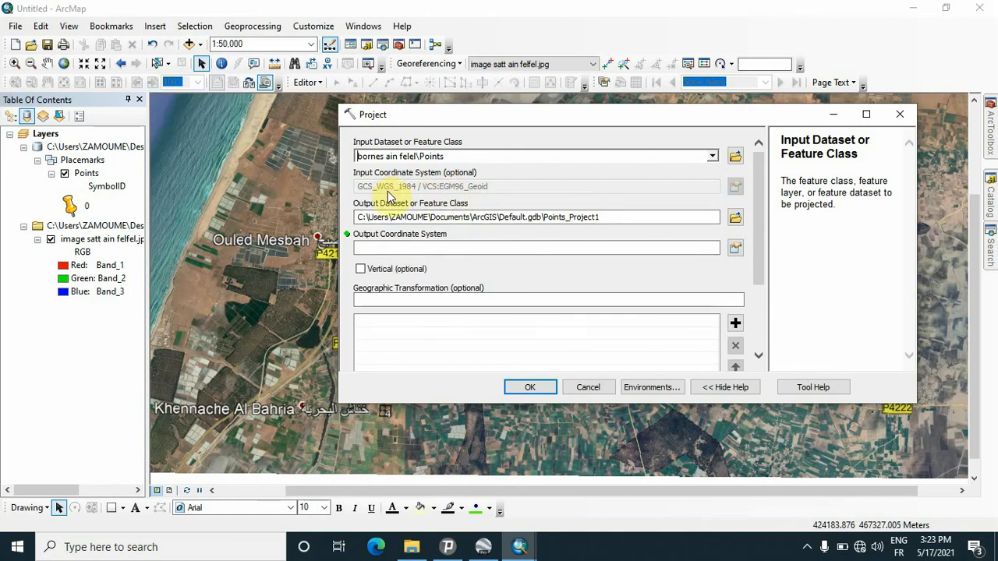
Step: Project the boundary points to Nord Maroc (degrees) with the Merchich_Degree_To_WGS_1984 transformation, saving them as bornes_ainf_nord in the test folder
{"action": "left_click", "coordinate": [735, 217]}
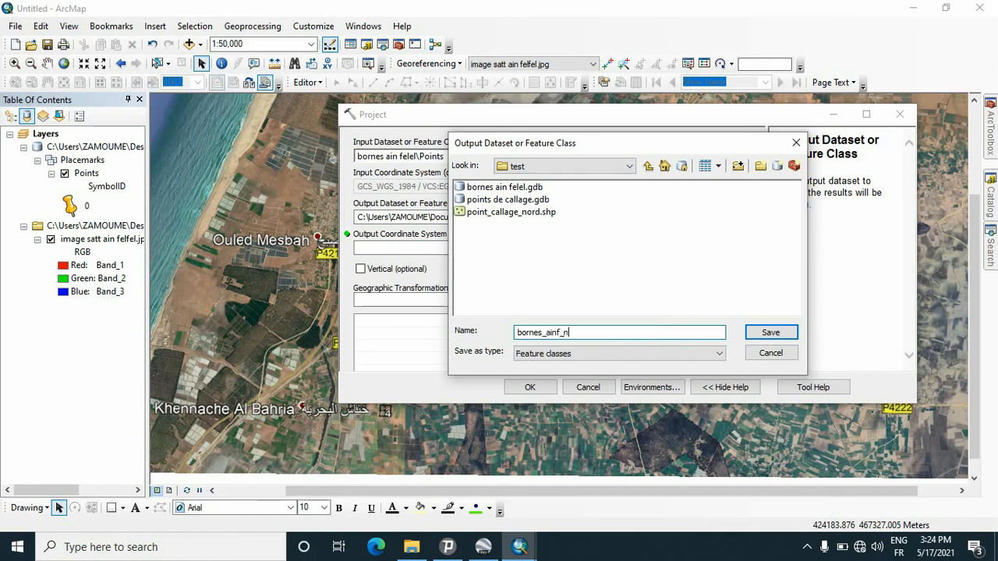
{"action": "left_click", "coordinate": [771, 333]}
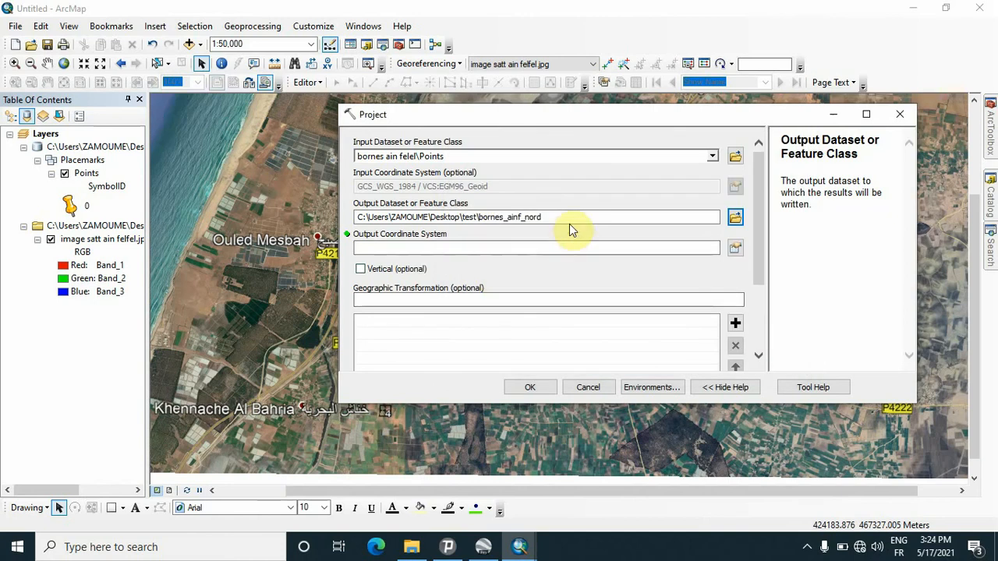
{"action": "left_click", "coordinate": [733, 248]}
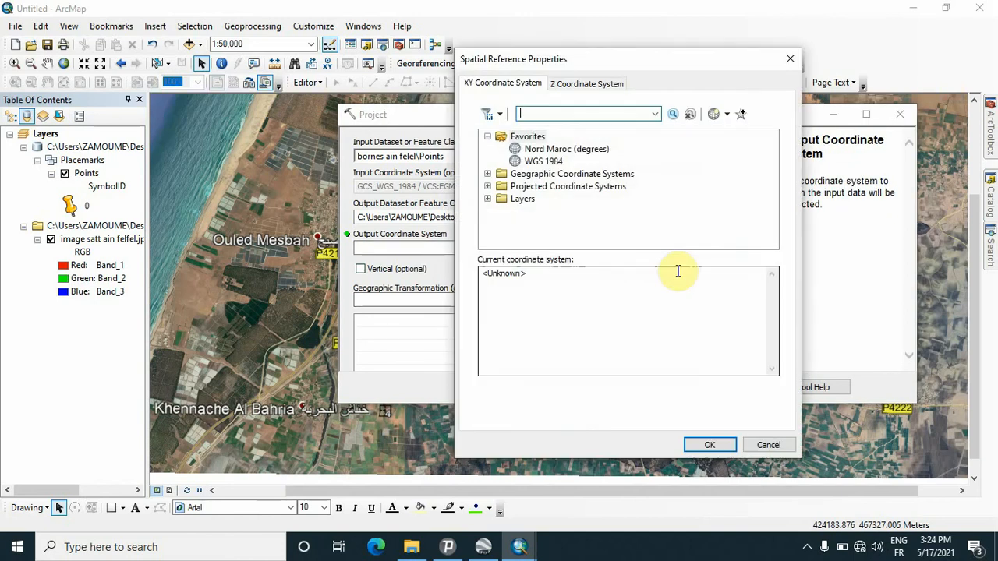
{"action": "left_click", "coordinate": [572, 151]}
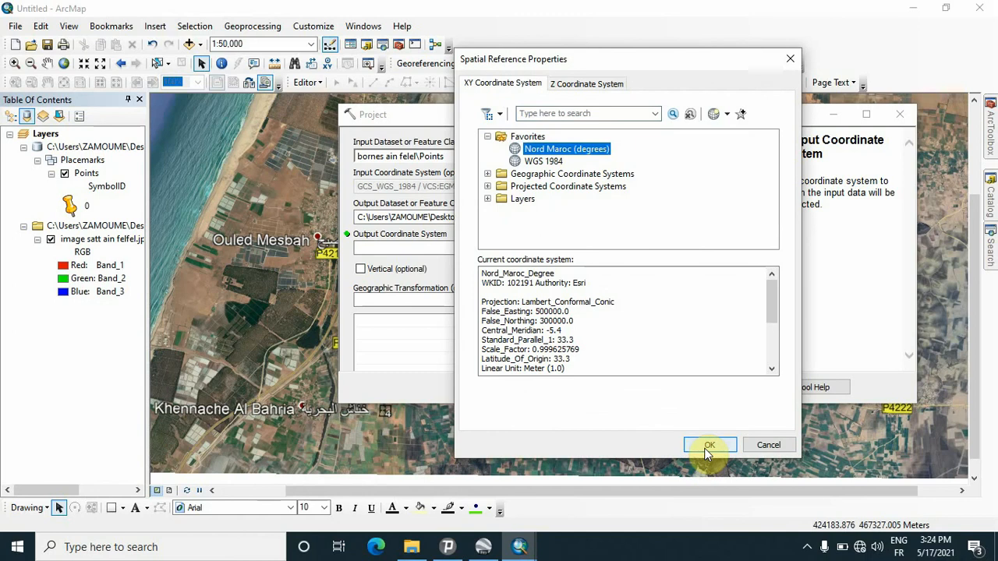
{"action": "left_click", "coordinate": [709, 446]}
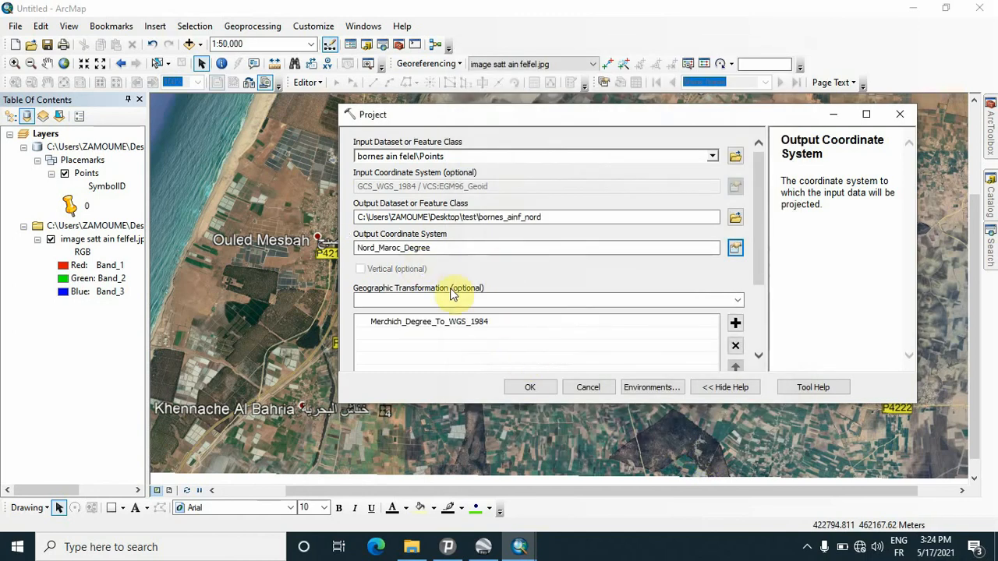
{"action": "left_click", "coordinate": [471, 326]}
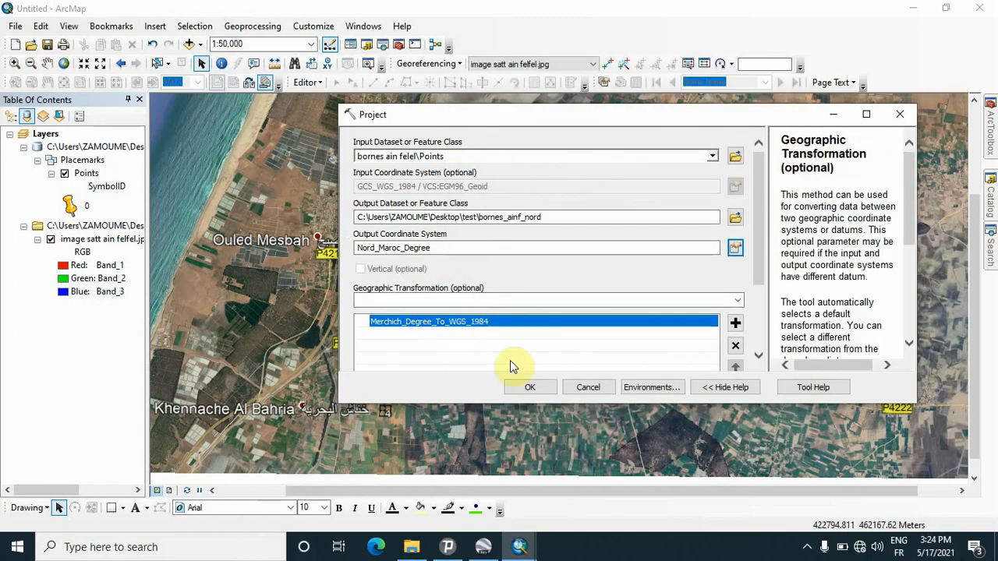
{"action": "left_click", "coordinate": [530, 389]}
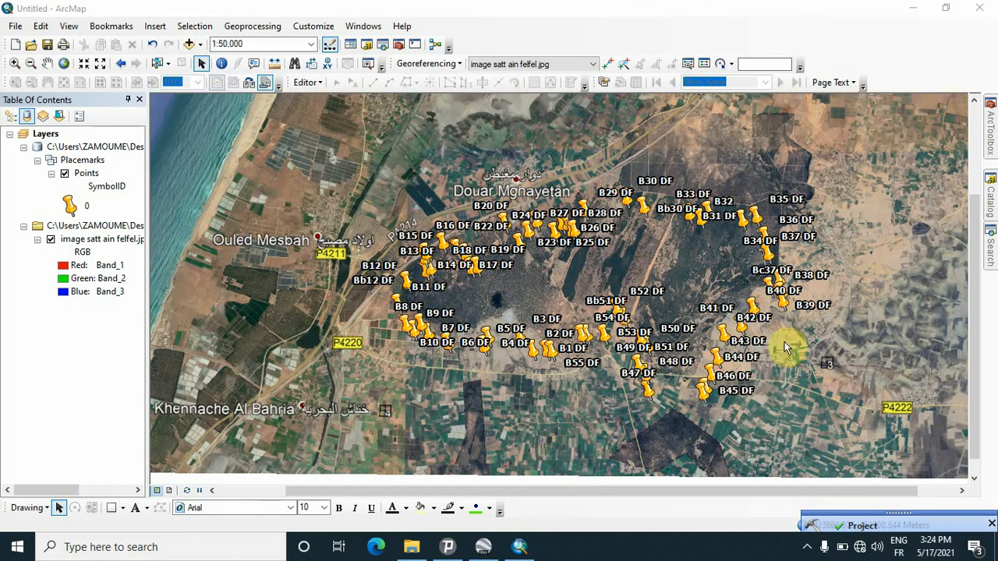
Step: Add the projected boundary shapefile bornes_ainf_nord.shp from the Desktop test folder to the map
{"action": "mouse_move", "coordinate": [992, 201]}
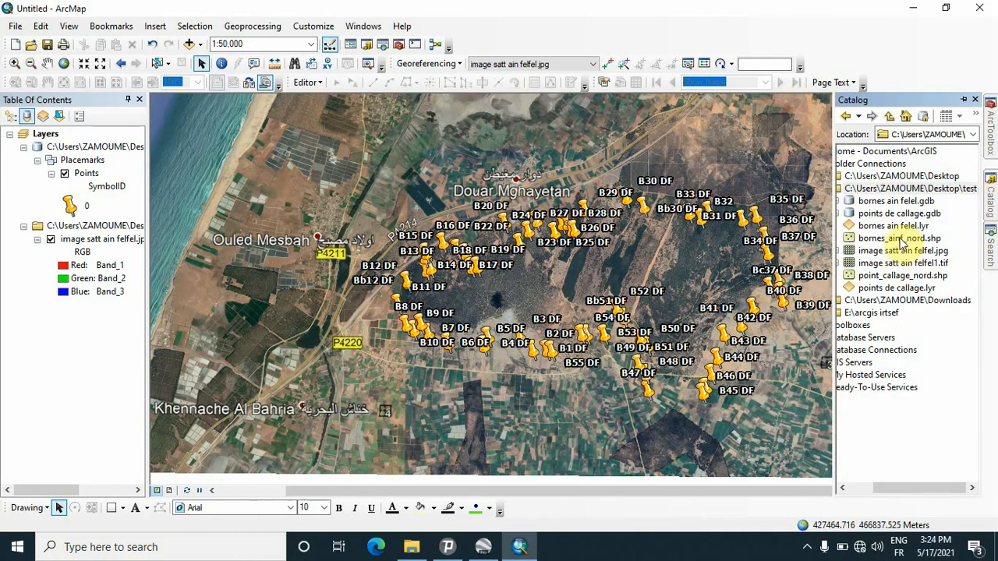
{"action": "left_click", "coordinate": [900, 238]}
{"action": "mouse_move", "coordinate": [909, 244]}
{"action": "left_mouse_down"}
{"action": "mouse_move", "coordinate": [818, 238]}
{"action": "mouse_move", "coordinate": [523, 290]}
{"action": "mouse_move", "coordinate": [543, 302]}
{"action": "left_mouse_up"}
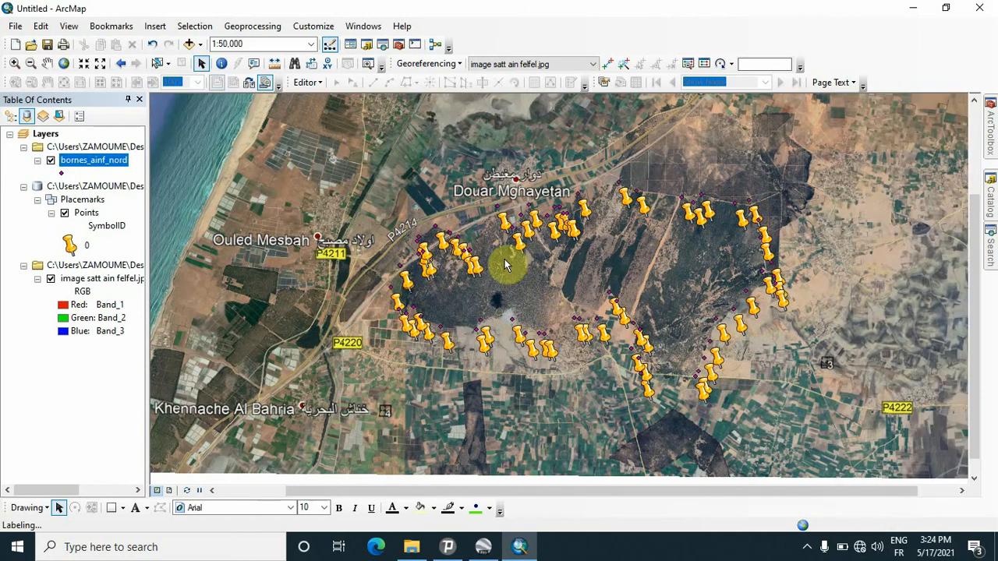
{"action": "scroll", "coordinate": [434, 236], "scroll_direction": "up", "scroll_amount": 2}
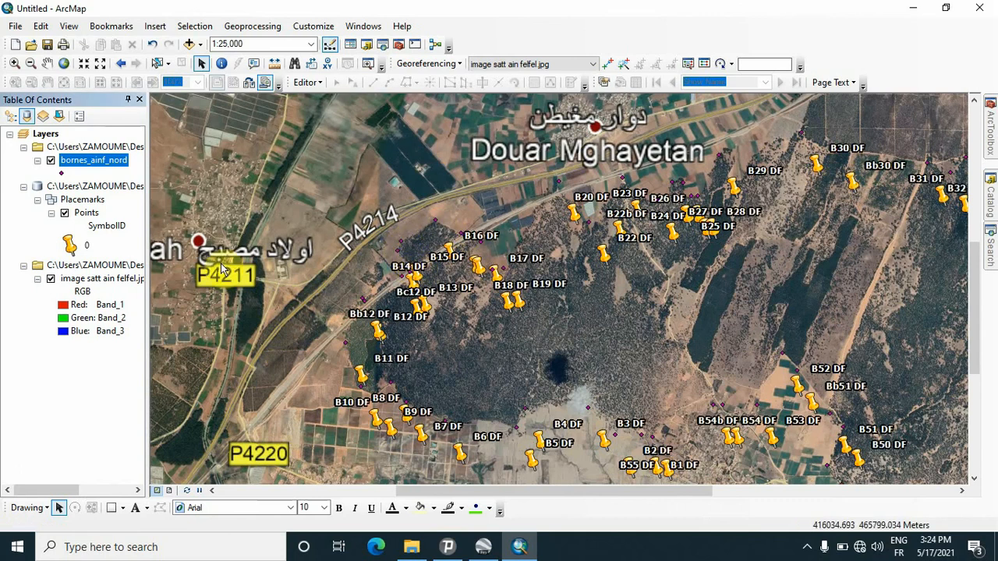
Step: Hide the original Points layer and remove its bornes ain felel.gdb source from the map
{"action": "left_click", "coordinate": [65, 214]}
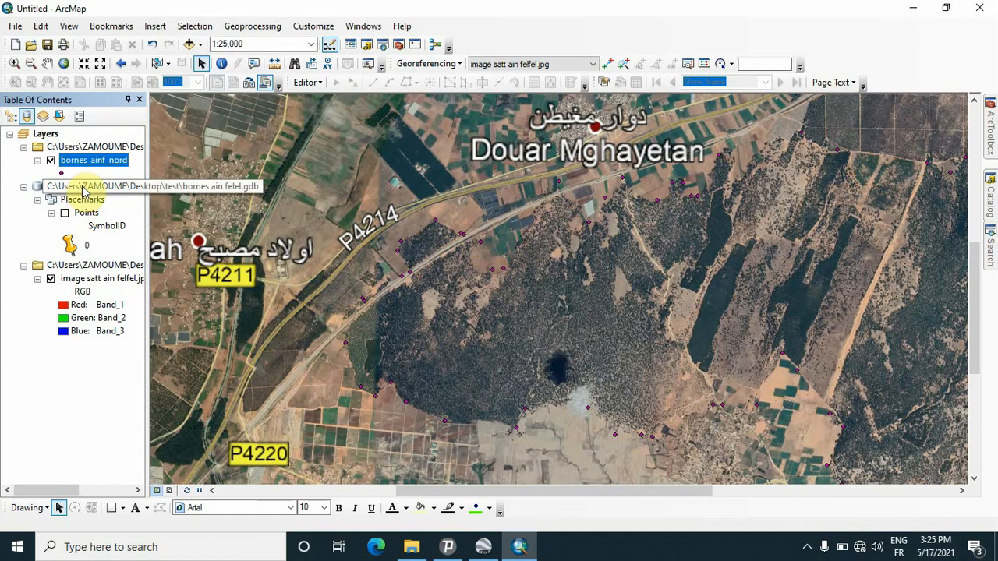
{"action": "left_click", "coordinate": [86, 187]}
{"action": "right_click", "coordinate": [86, 188]}
{"action": "left_click", "coordinate": [102, 196]}
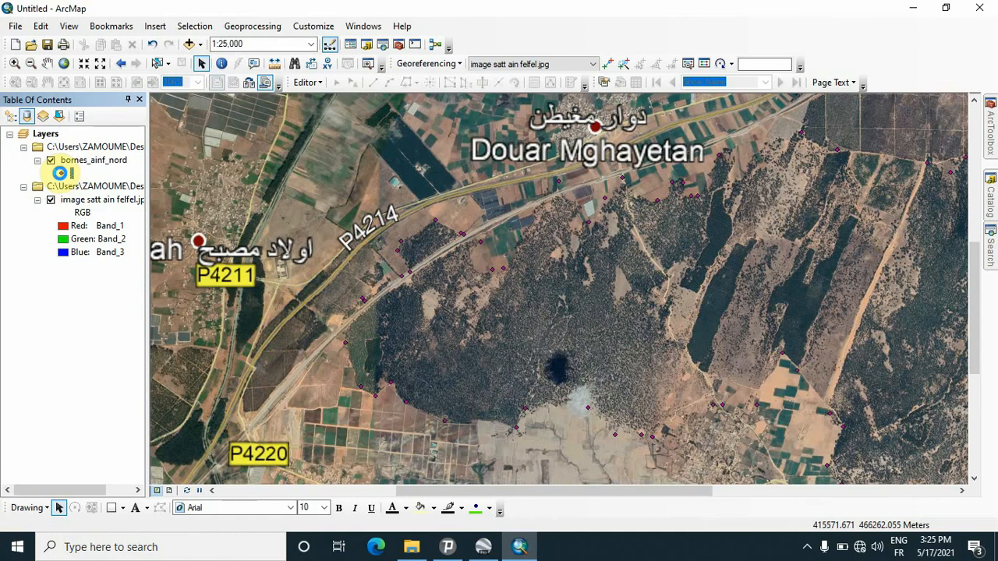
Step: Enlarge the bornes_ainf_nord point symbol to size 11 and check the markers around the forest boundary
{"action": "left_click", "coordinate": [60, 173]}
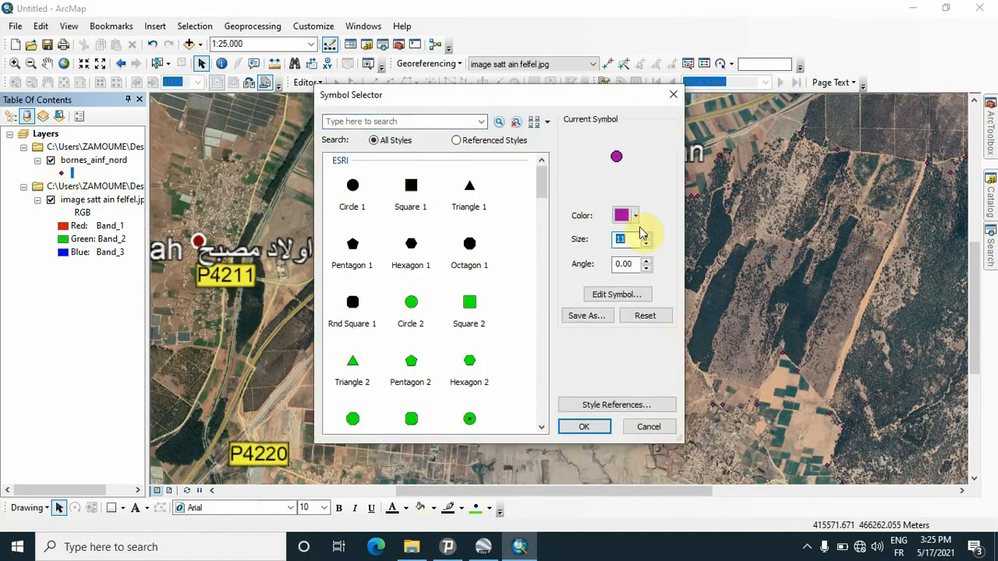
{"action": "left_click", "coordinate": [583, 427]}
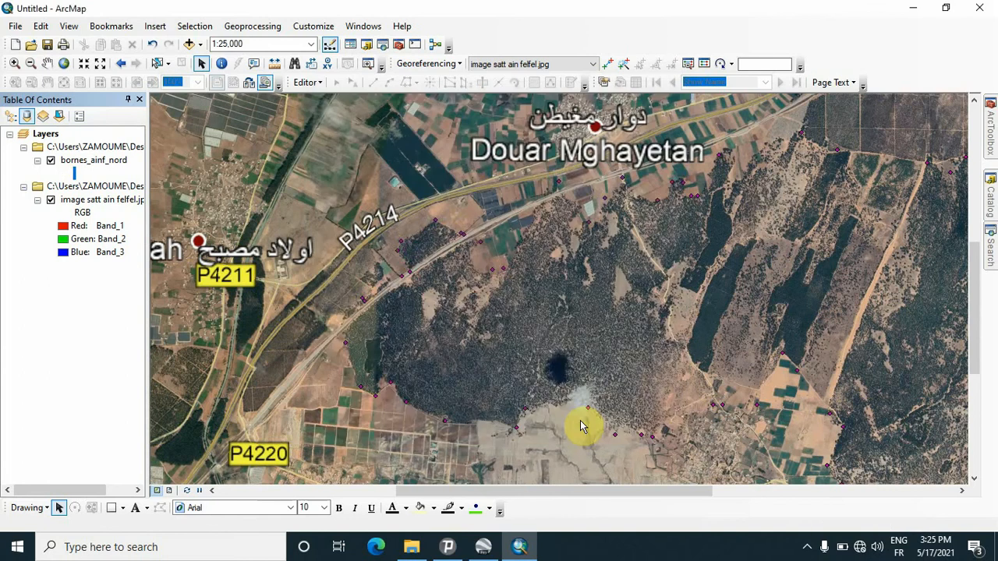
{"action": "scroll", "coordinate": [708, 407], "scroll_direction": "down", "scroll_amount": 2}
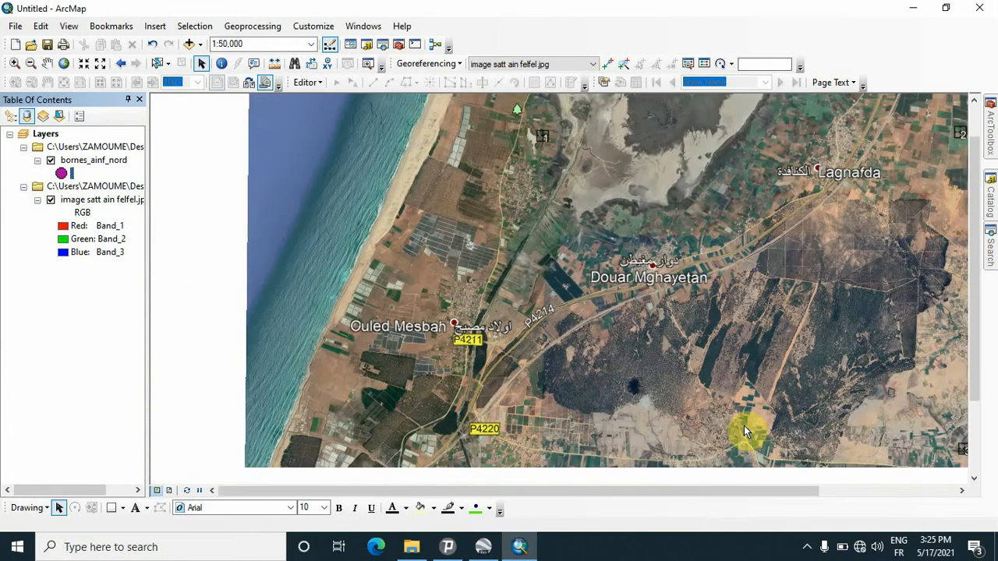
{"action": "left_click_drag", "start_coordinate": [703, 392], "coordinate": [661, 343]}
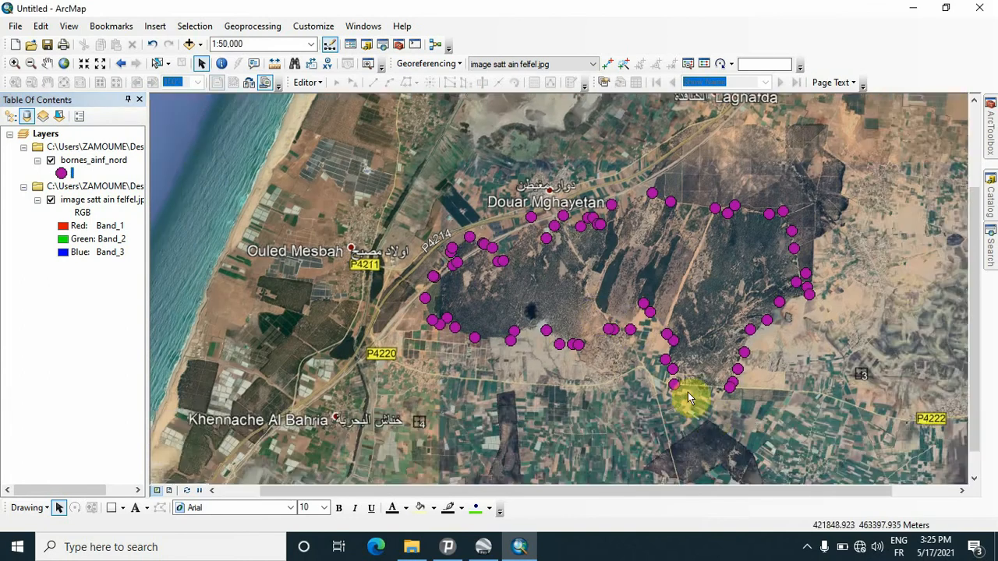
{"action": "scroll", "coordinate": [710, 414], "scroll_direction": "up", "scroll_amount": 1}
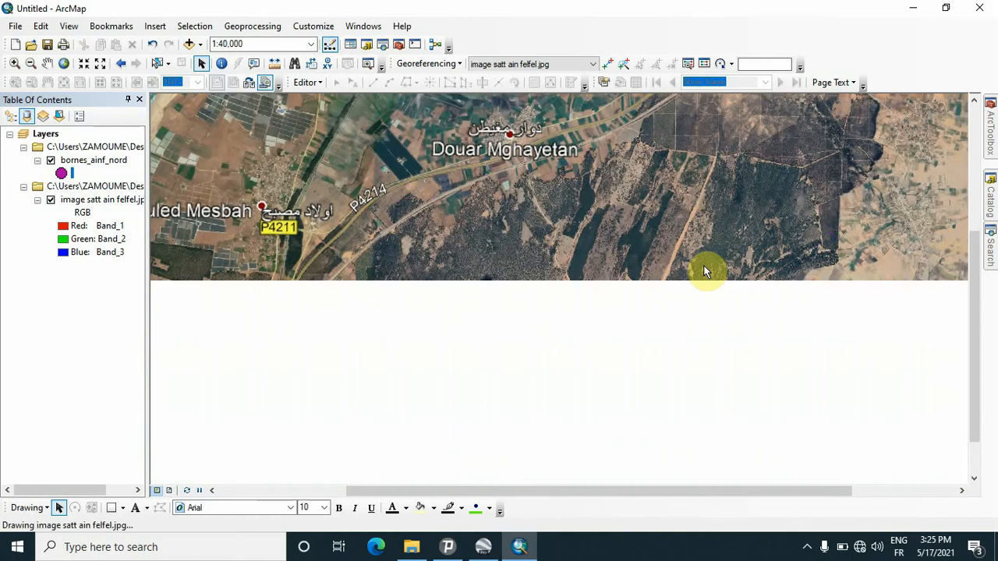
{"action": "left_click_drag", "start_coordinate": [704, 266], "coordinate": [705, 275]}
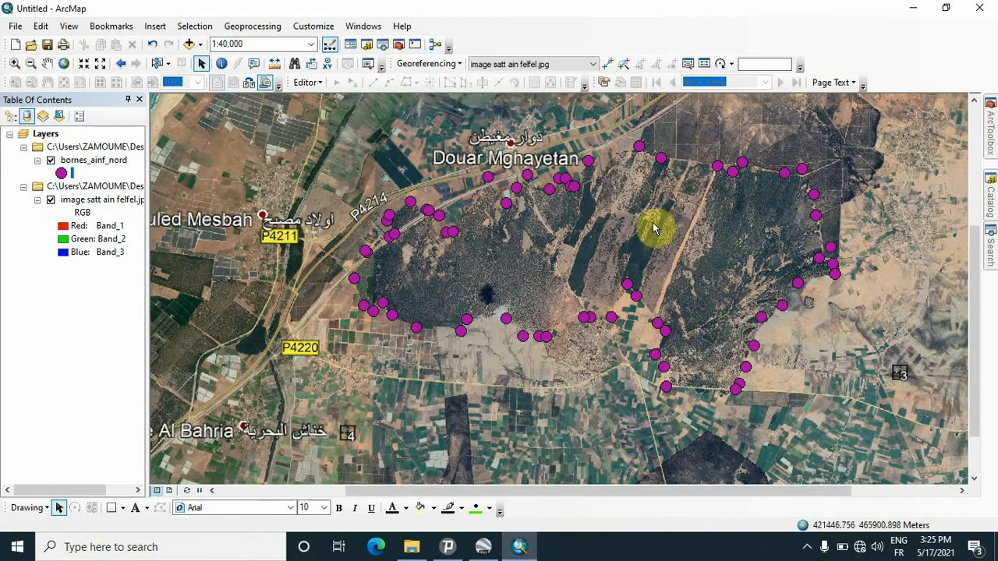
{"action": "scroll", "coordinate": [438, 205], "scroll_direction": "up", "scroll_amount": 1}
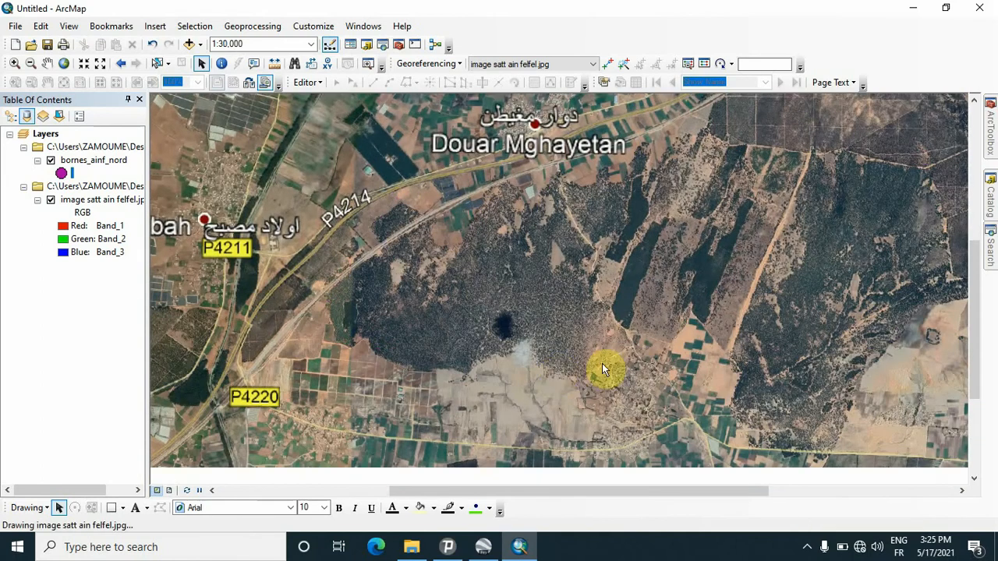